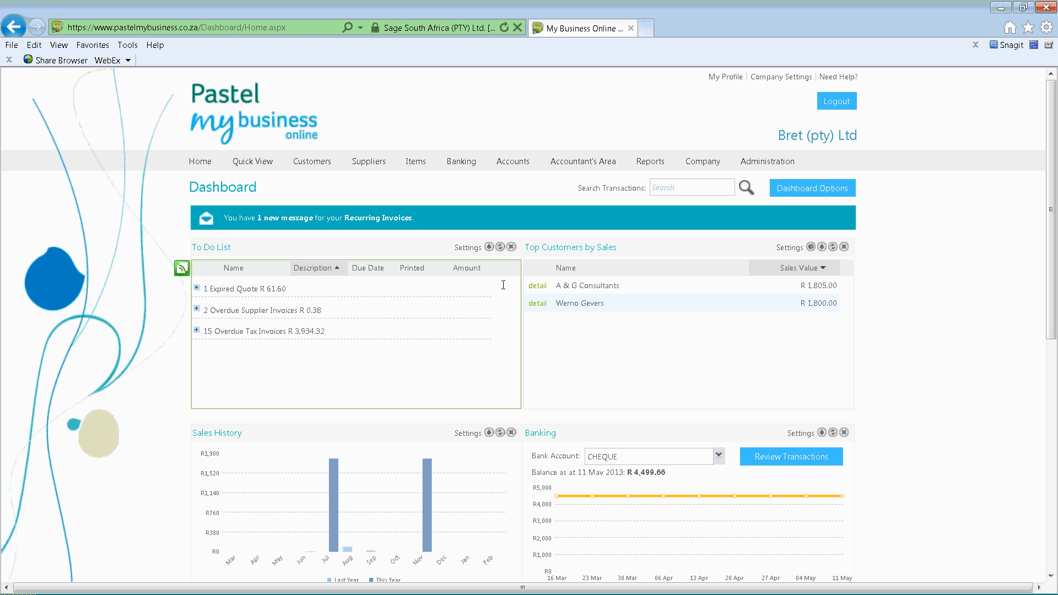
Start a new item from the inventory item list with the description Red beads and the category beads.
mouse_move(414, 165)
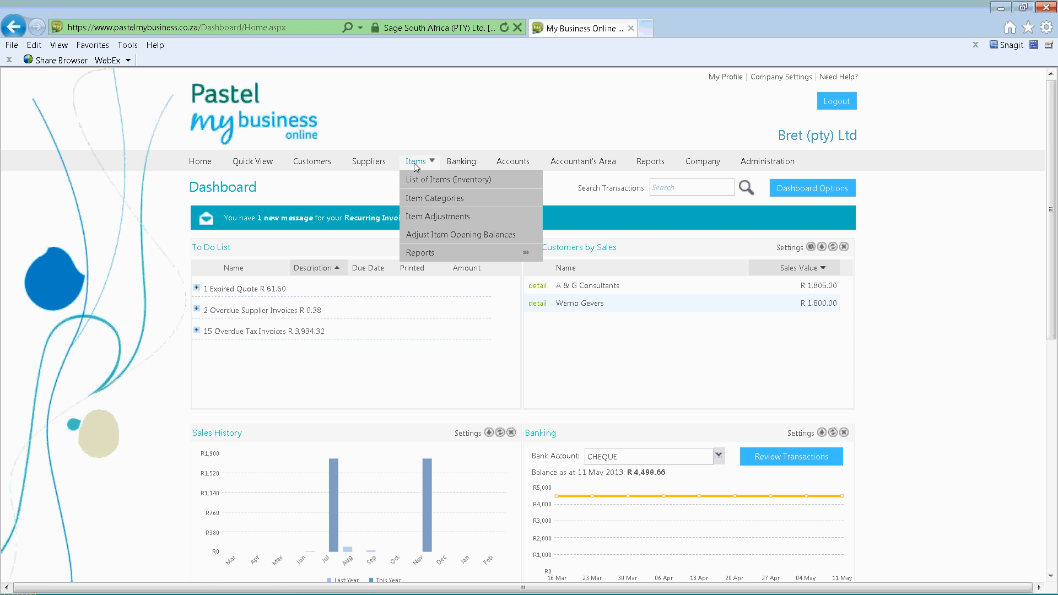
left_click(425, 182)
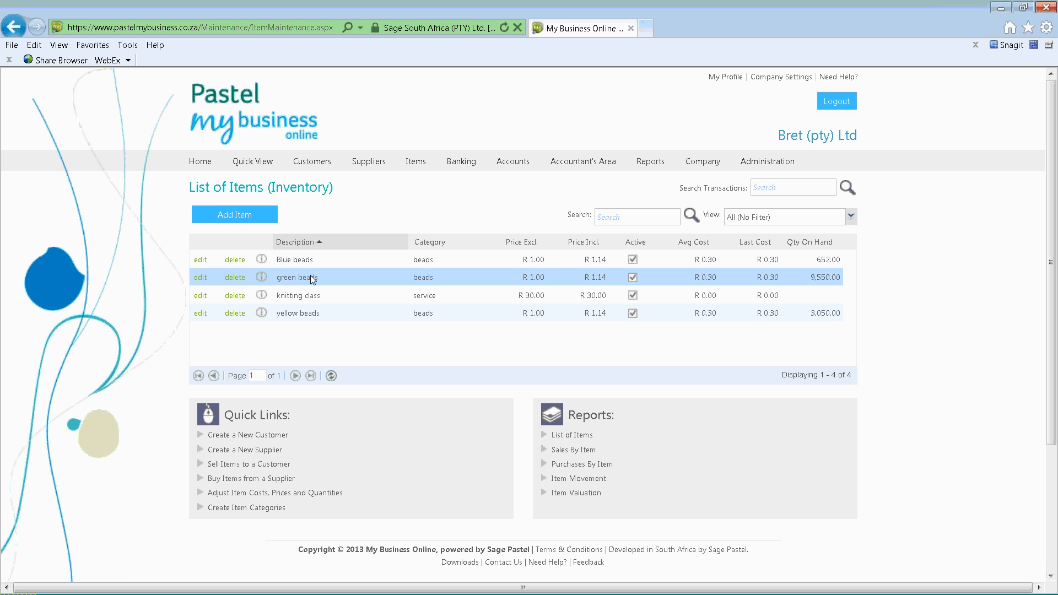
left_click(229, 220)
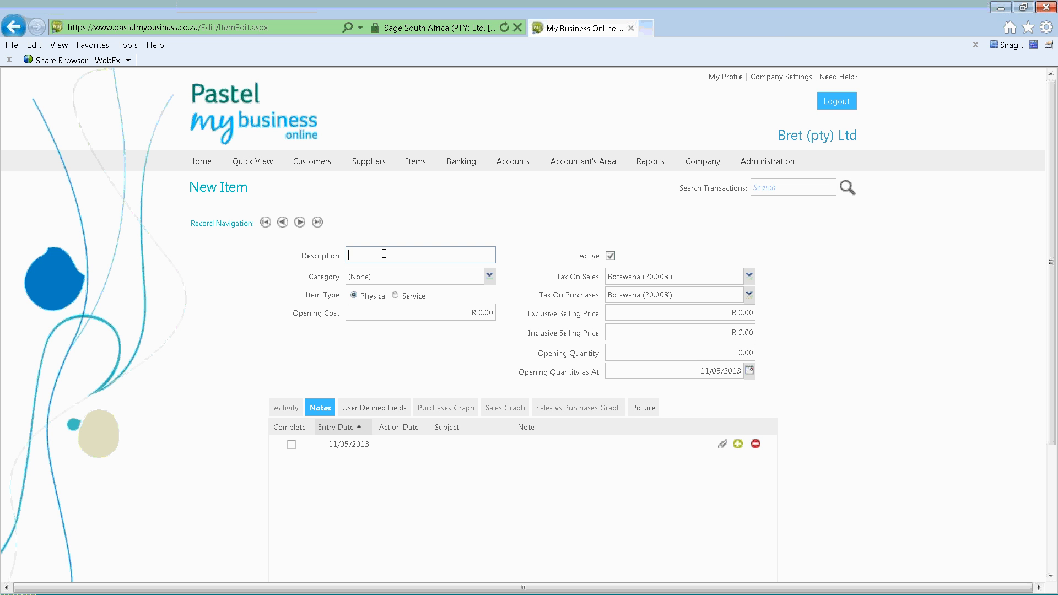
type("Red beads")
key("Tab")
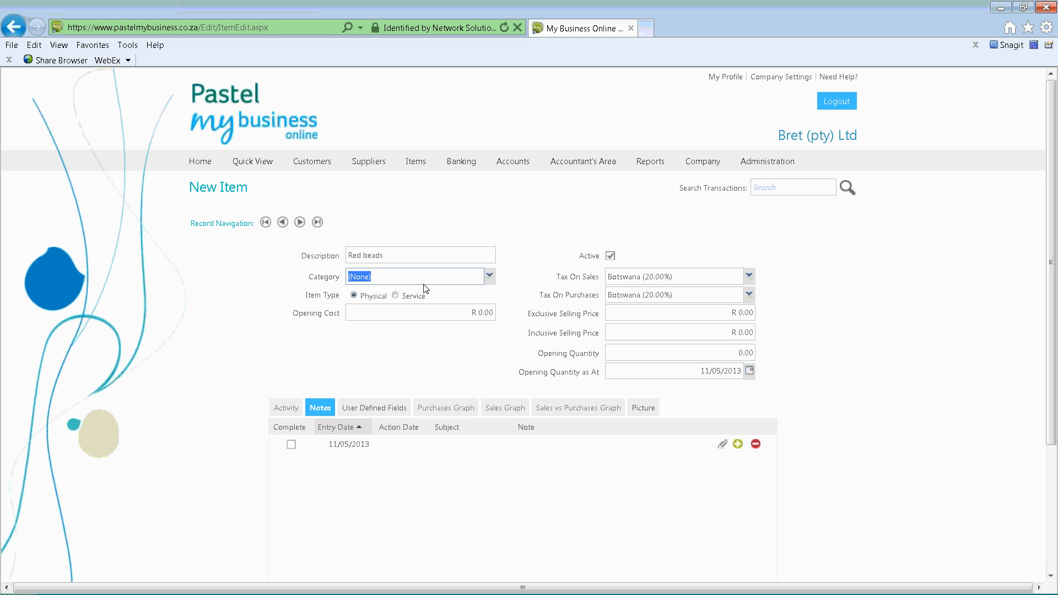
left_click(489, 276)
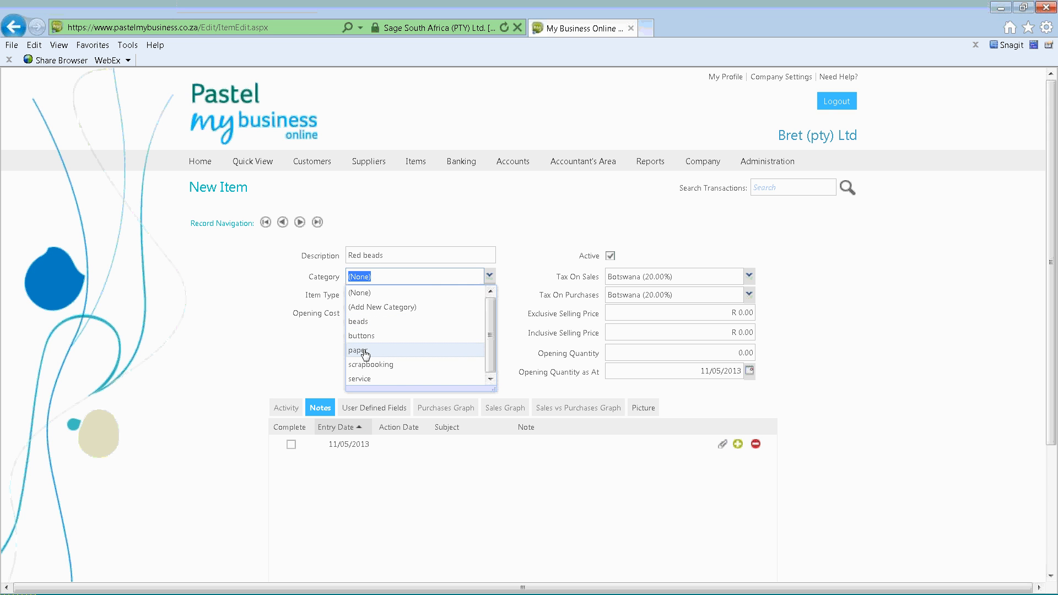
left_click(392, 323)
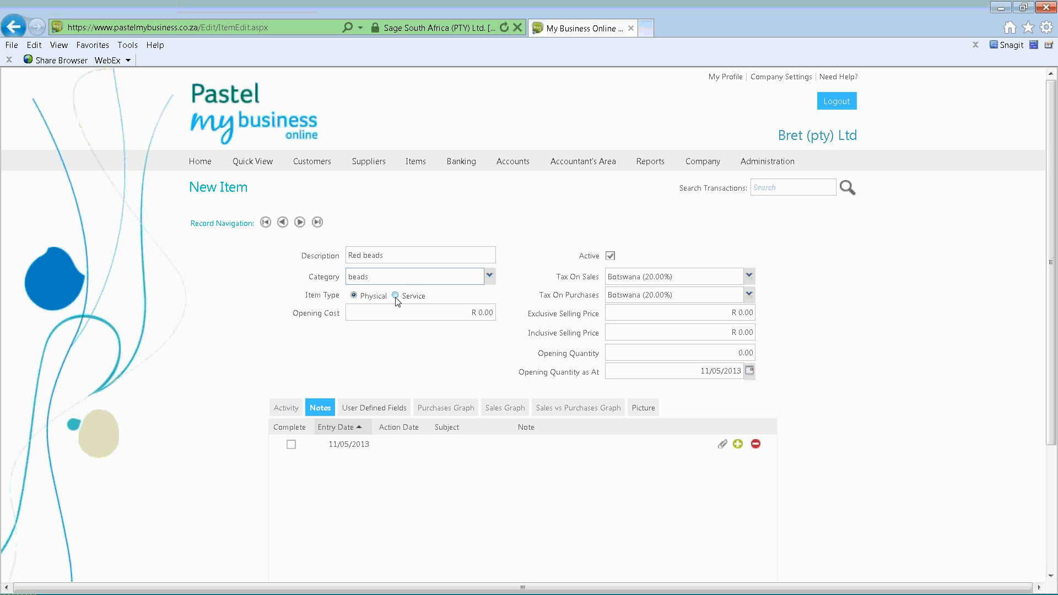
Switch the item type between Service and Physical to compare the opening quantity fields, ending on Physical.
left_click(395, 295)
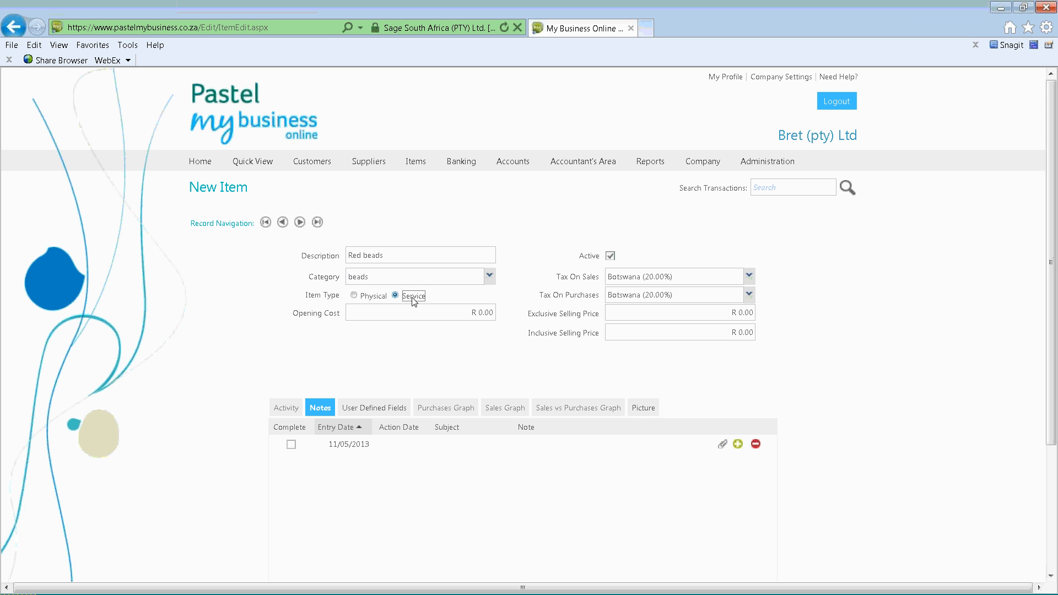
left_click(365, 297)
left_click(365, 297)
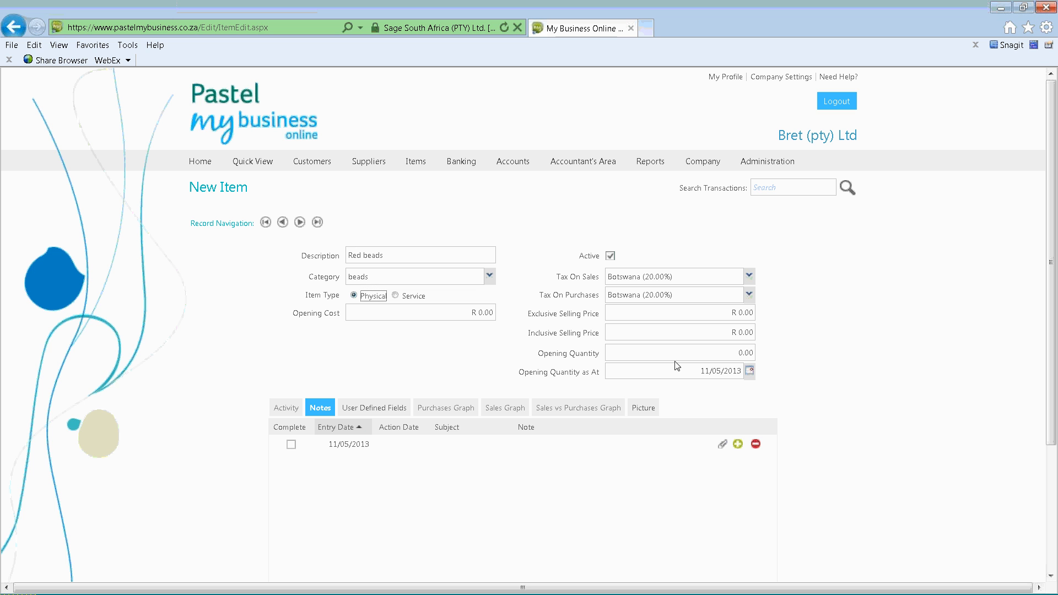
left_click(538, 358)
left_click_drag(538, 357, 588, 378)
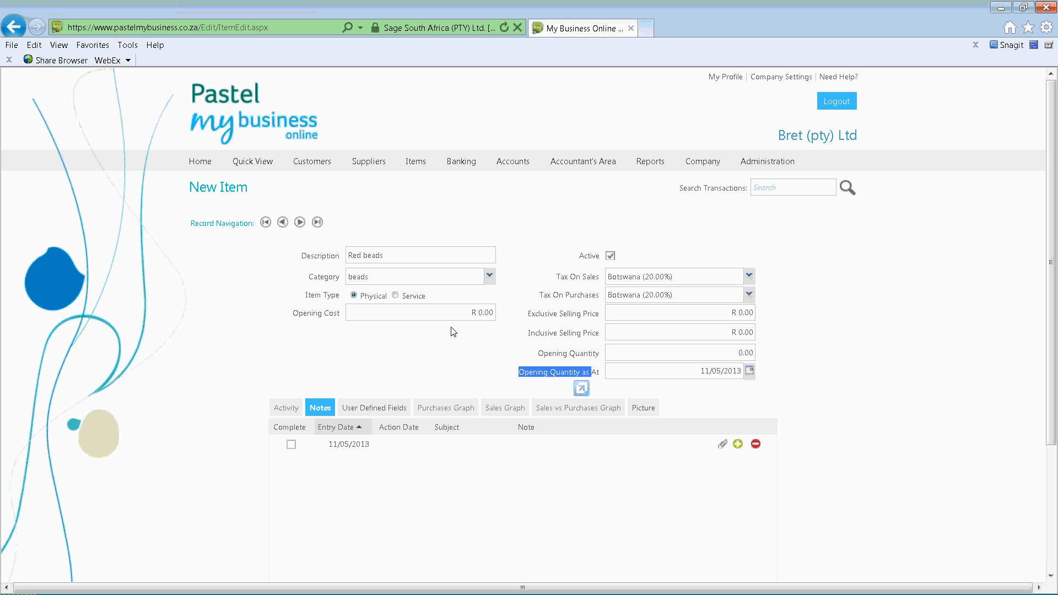
left_click(395, 295)
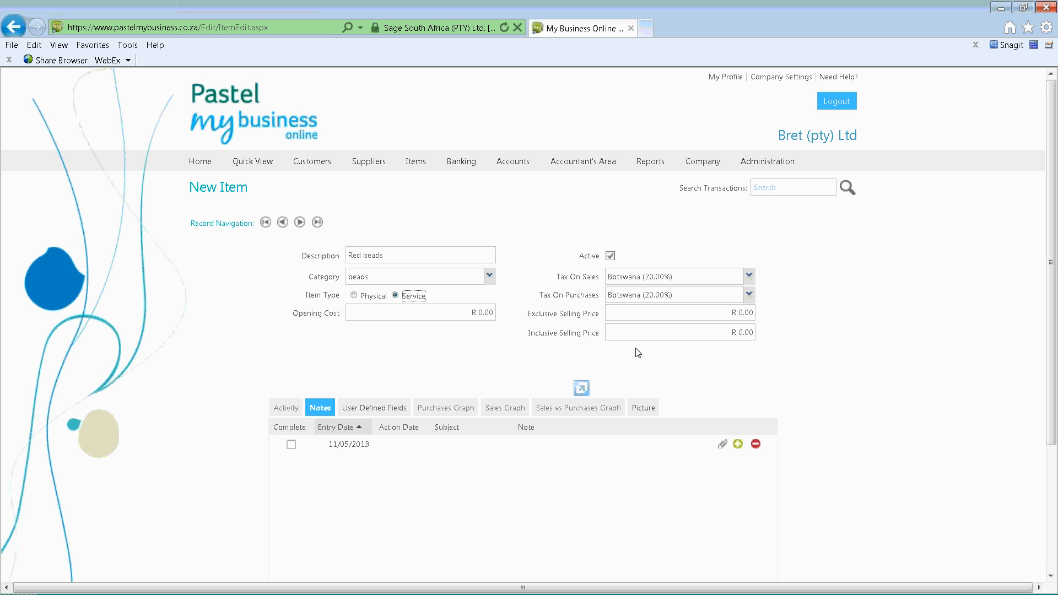
left_click(369, 296)
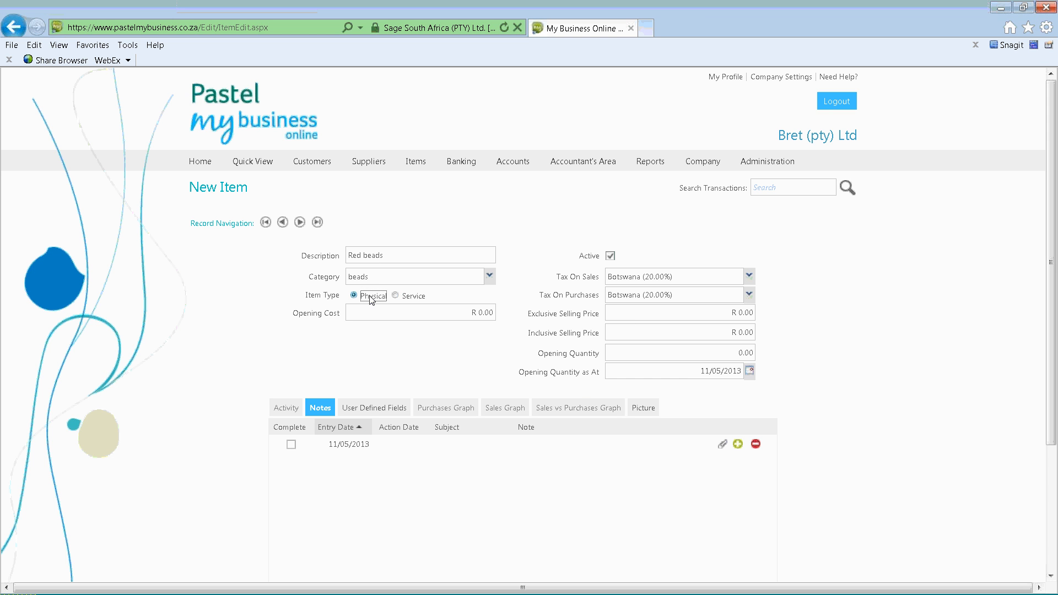
Set the opening cost of the Red beads item to R 0.50.
left_click(430, 320)
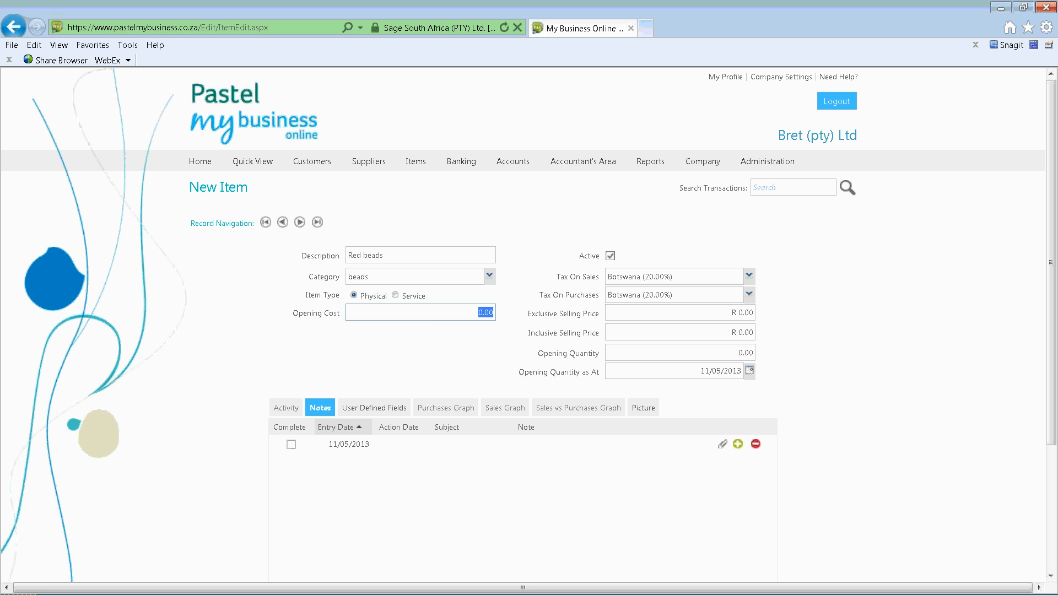
type("0.5")
key("Tab")
double_click(591, 257)
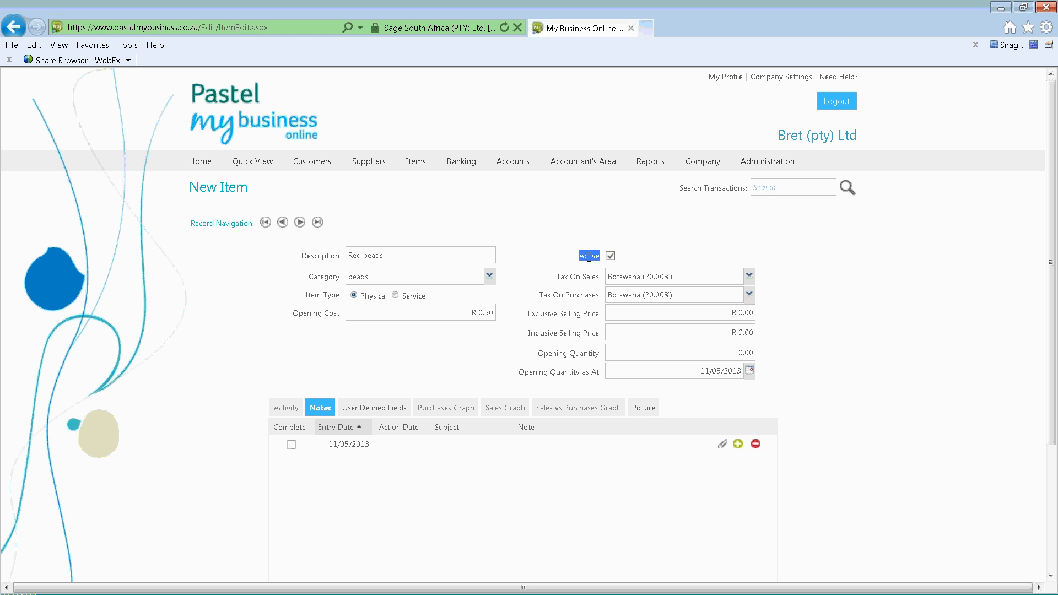
left_click(623, 261)
Set both the tax on sales and the tax on purchases to Standard Rated (14.00%).
left_click(726, 275)
left_click(643, 307)
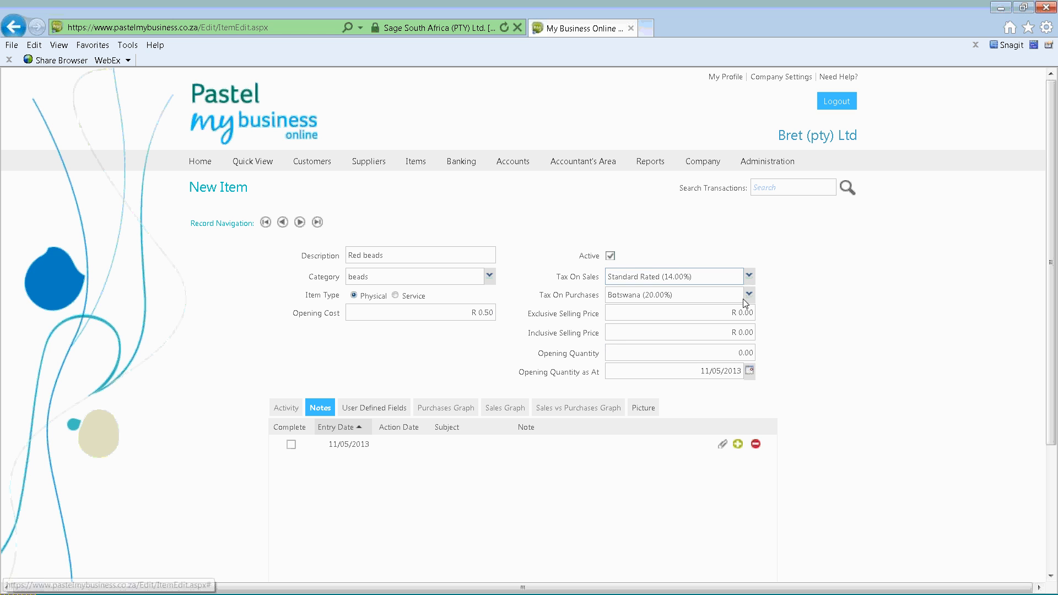
left_click(748, 294)
left_click(671, 325)
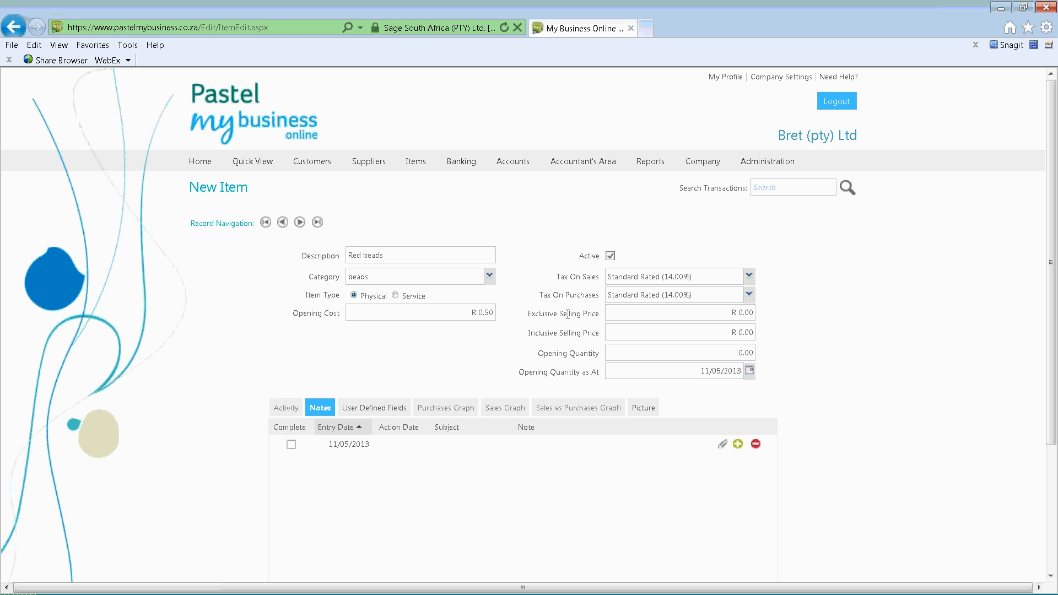
Set the item's exclusive selling price to R 1.00.
left_click(613, 314)
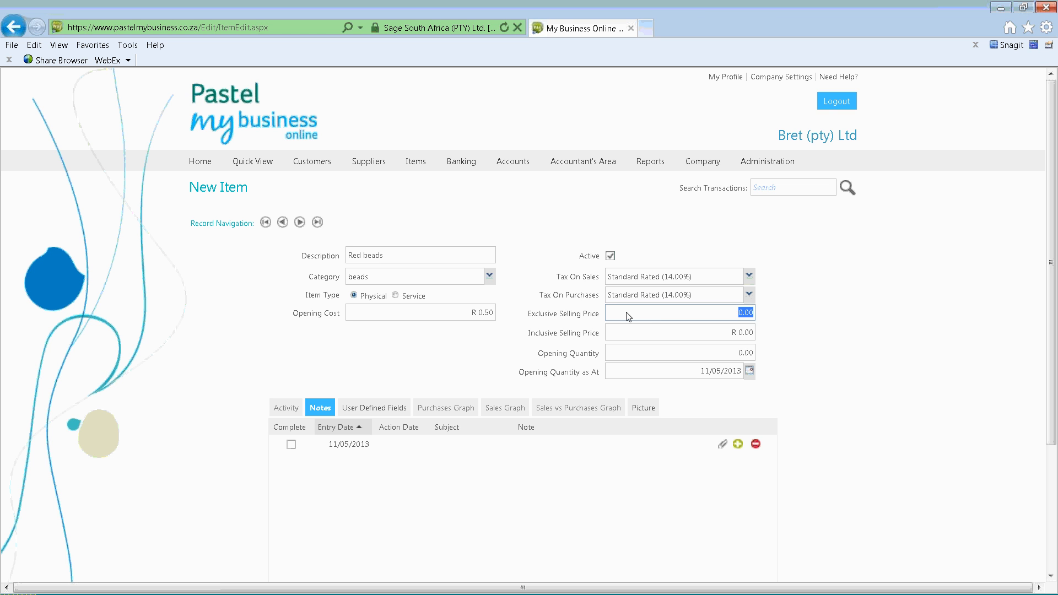
key("Tab")
left_click(656, 317)
key("Tab")
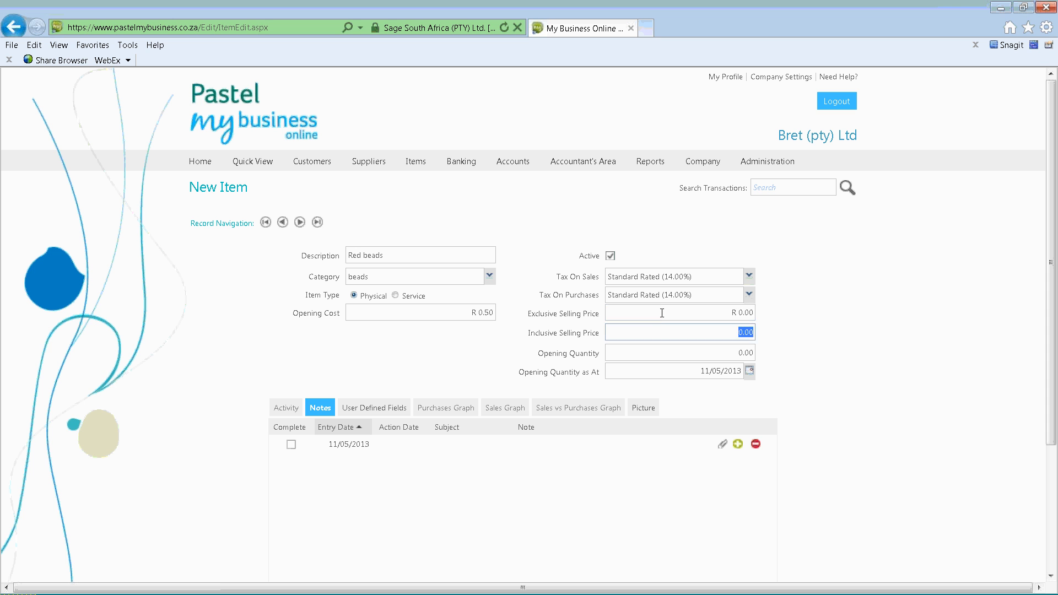
left_click(661, 310)
type("1")
key("Tab")
Set the item's opening quantity to 100, keeping the default opening quantity date.
left_click(621, 352)
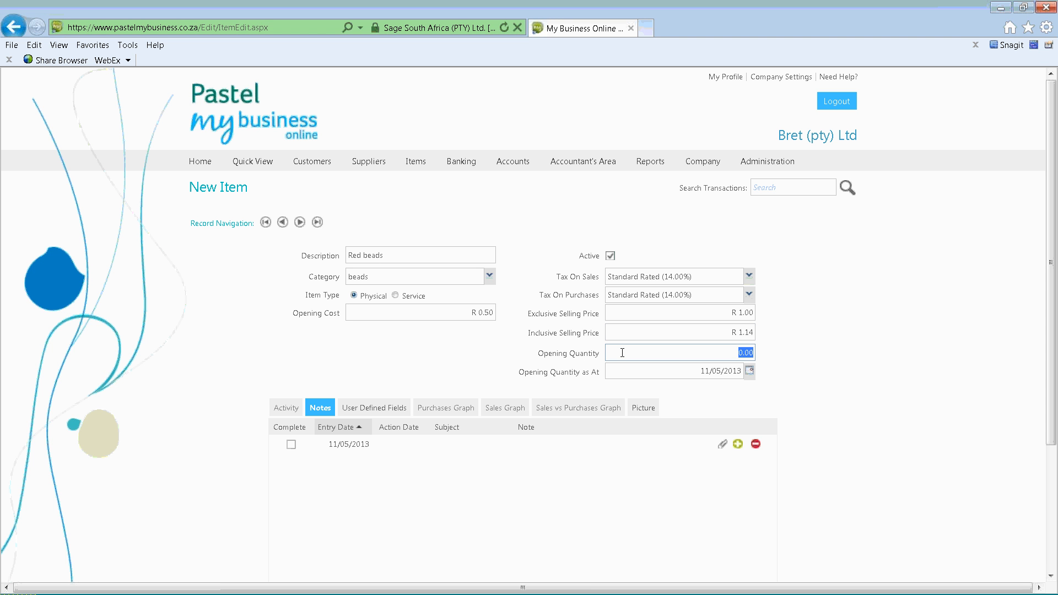
type("1")
type("100")
key("Tab")
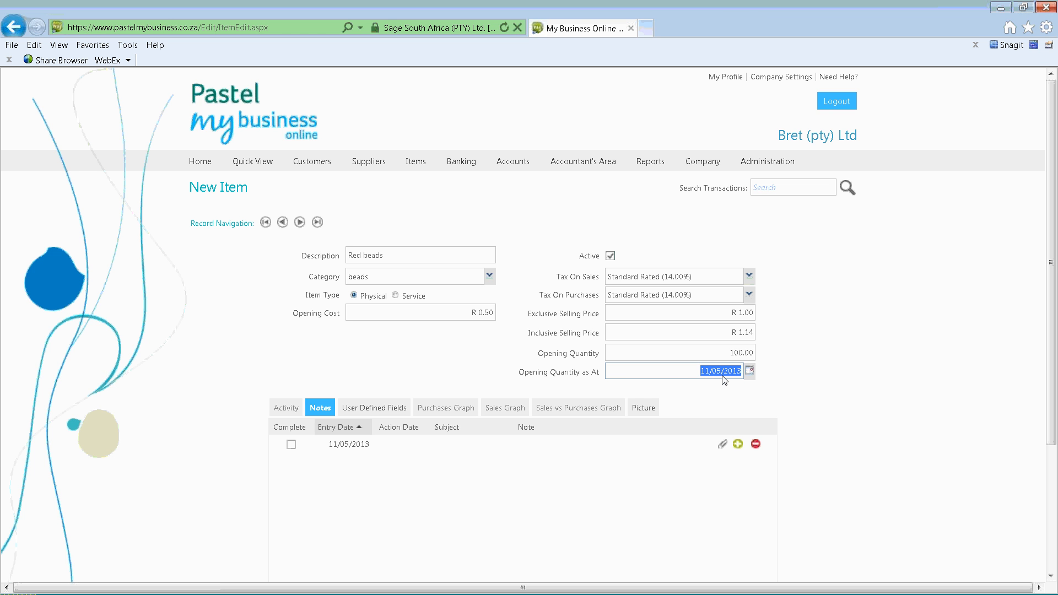
Give the item's first note an action date of 11/05/2013.
scroll(387, 385, "down", 2)
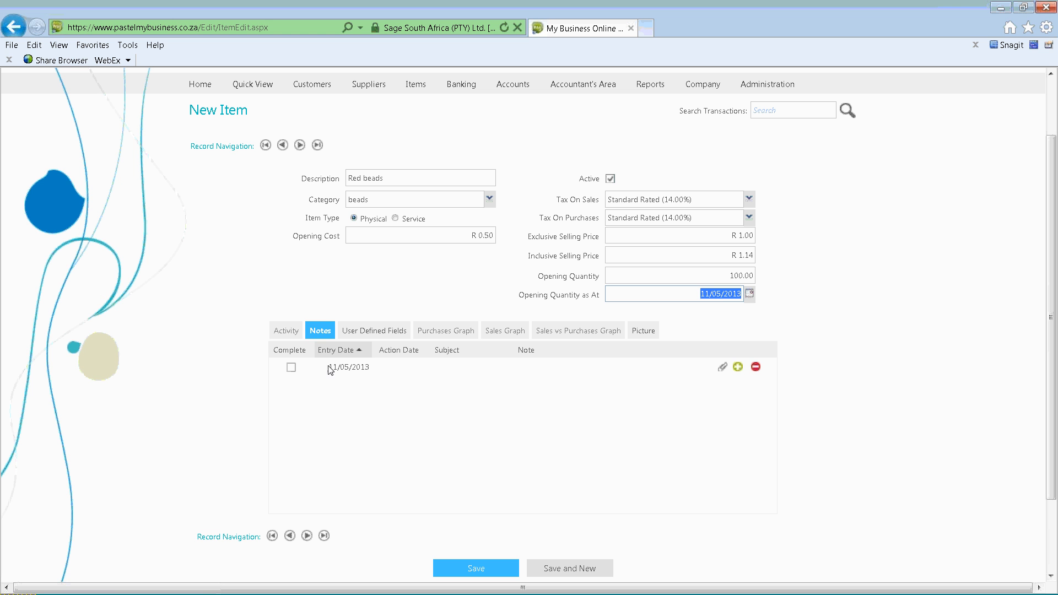
left_click(382, 365)
left_click(423, 365)
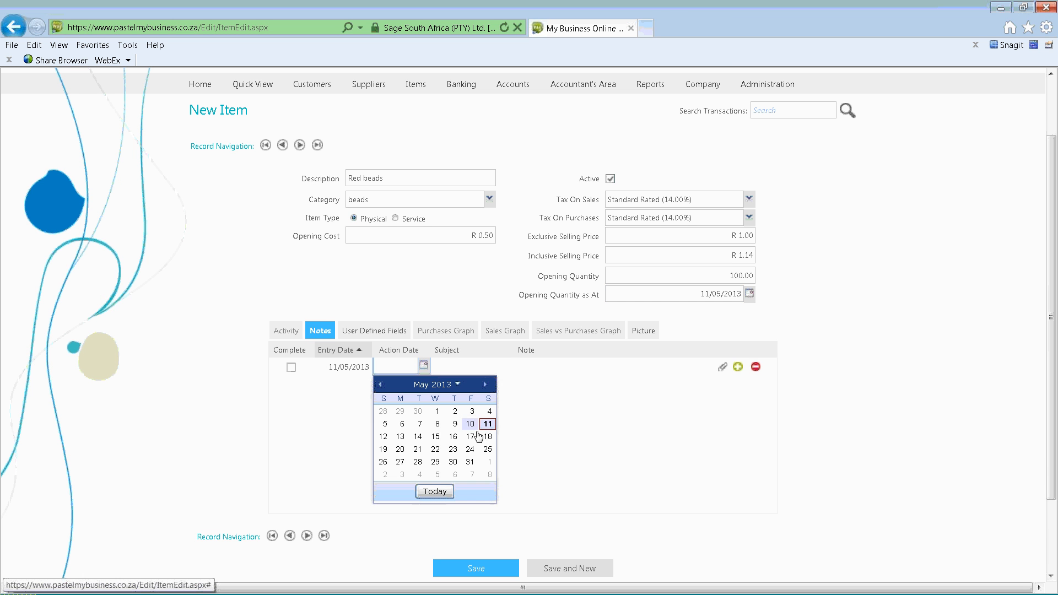
left_click(488, 423)
left_click(457, 368)
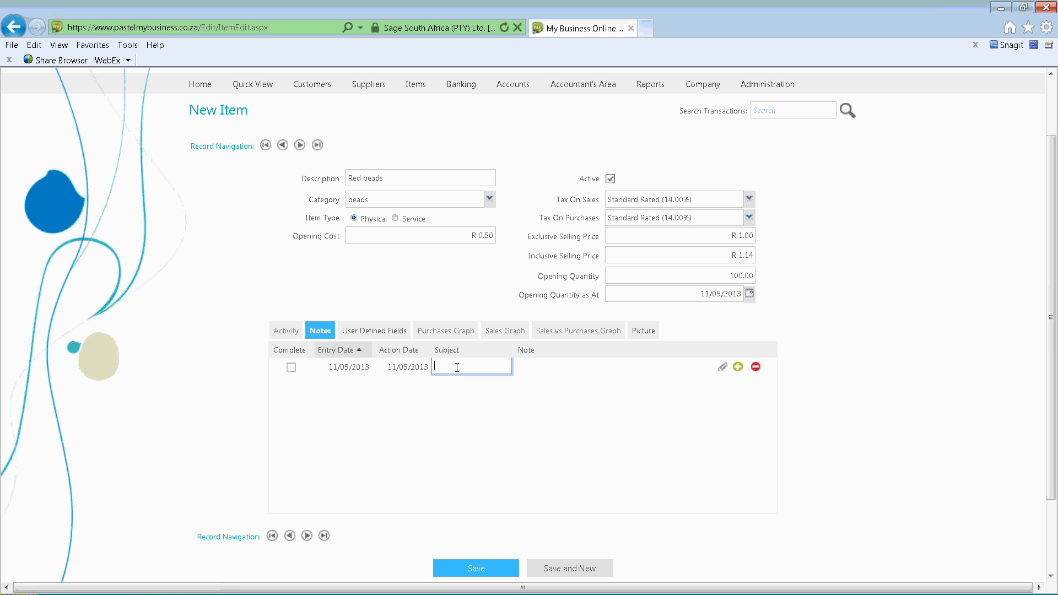
Enter re-order as the note's subject and Call supplier XYZ as its text.
type("Re")
type("-order")
key("Tab")
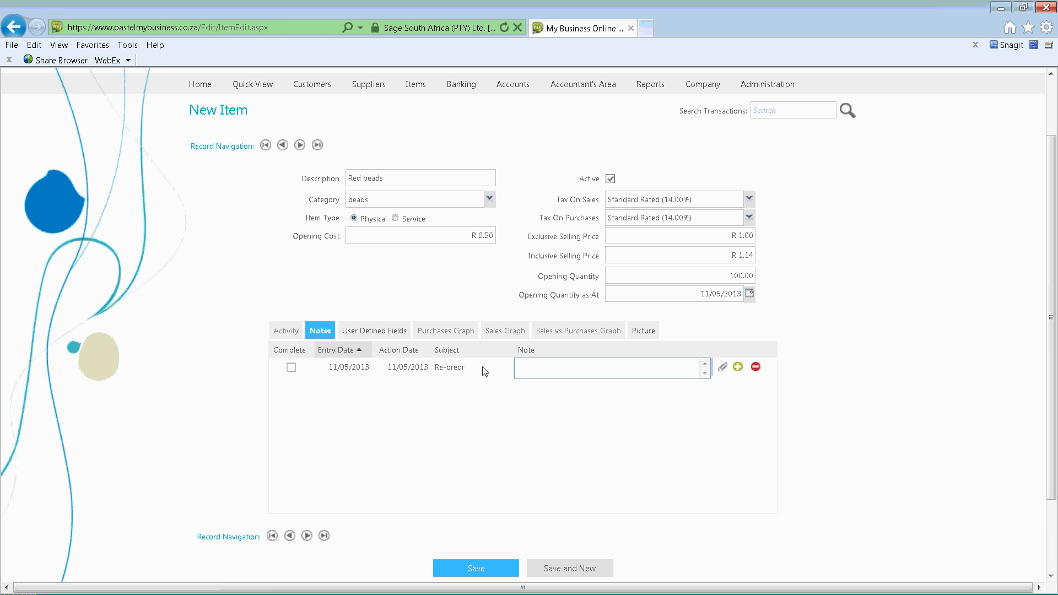
left_click(482, 369)
key("BackSpace")
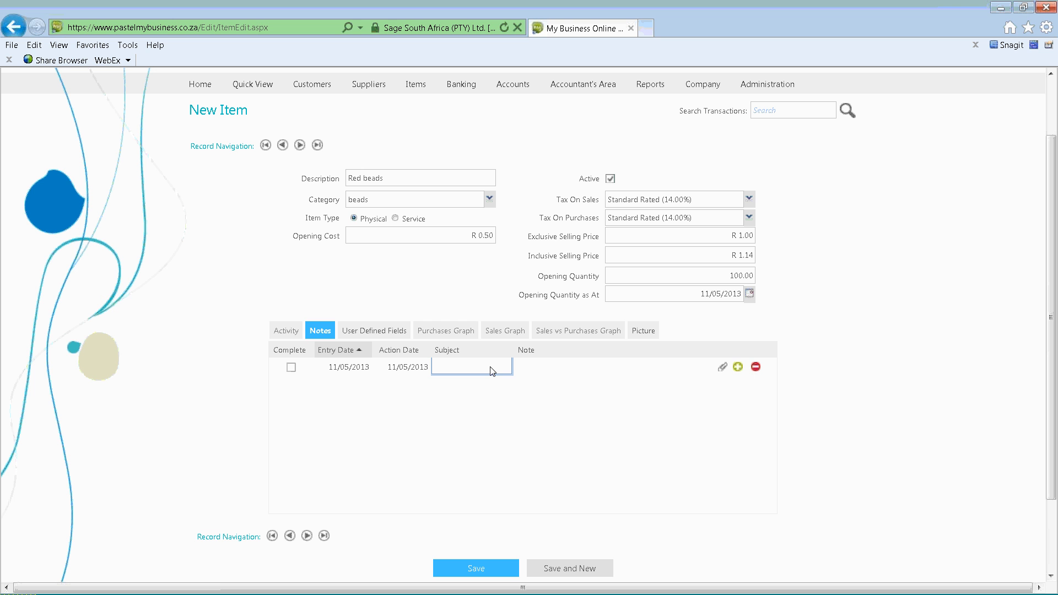
type("re-order")
key("Tab")
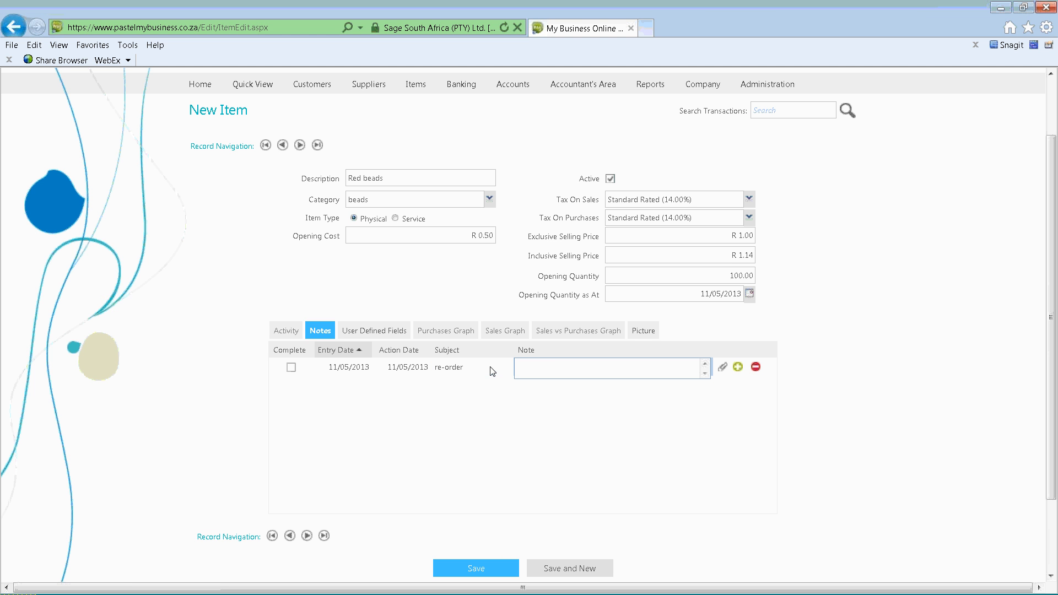
type("Call supplier XYZ")
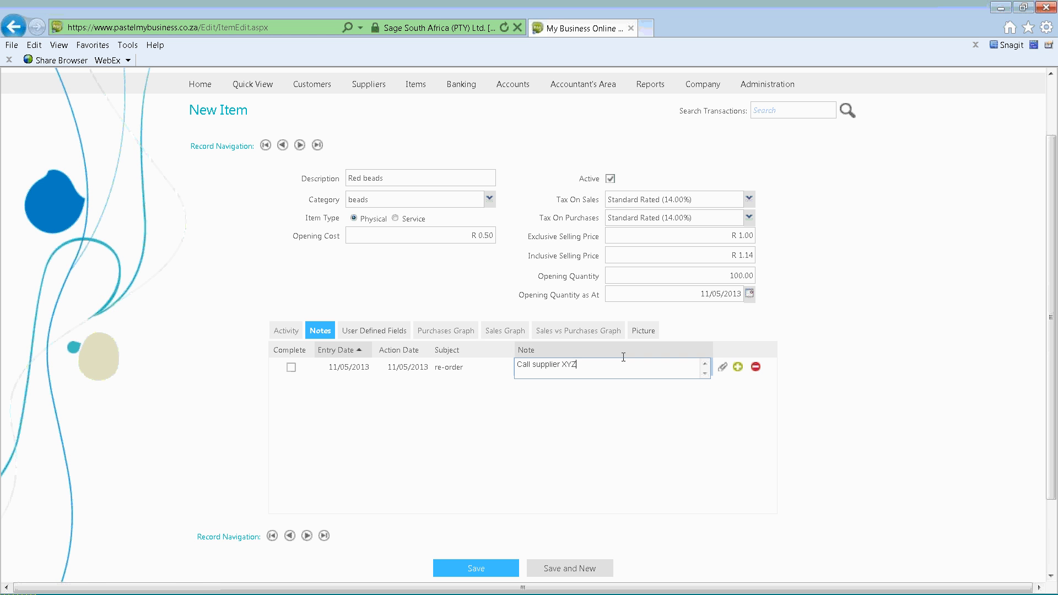
left_click(729, 396)
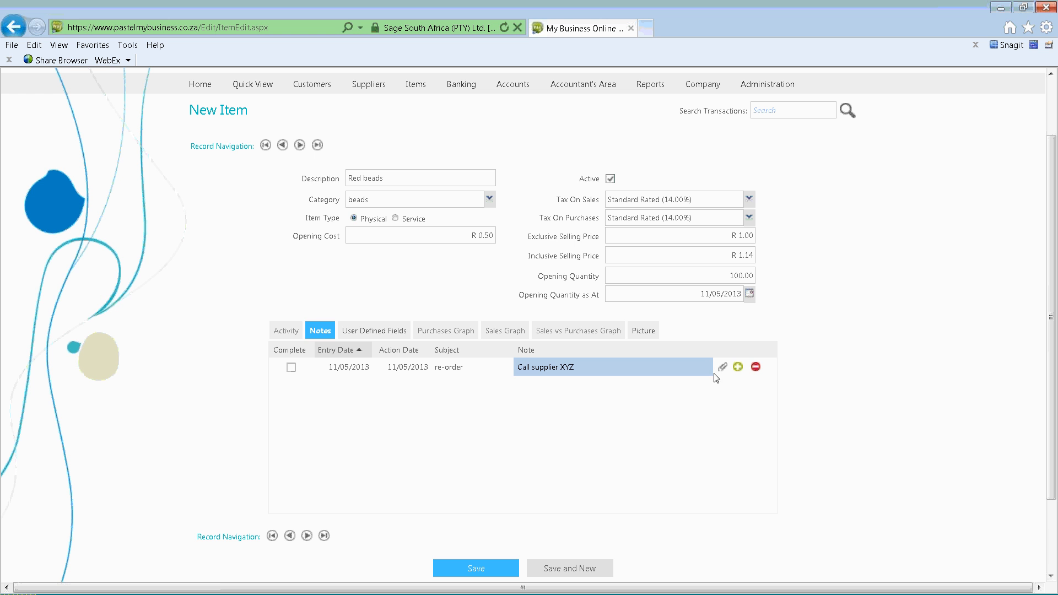
Check the note's attachment option without saving, and look over the item's user defined fields and picture section.
left_click(722, 369)
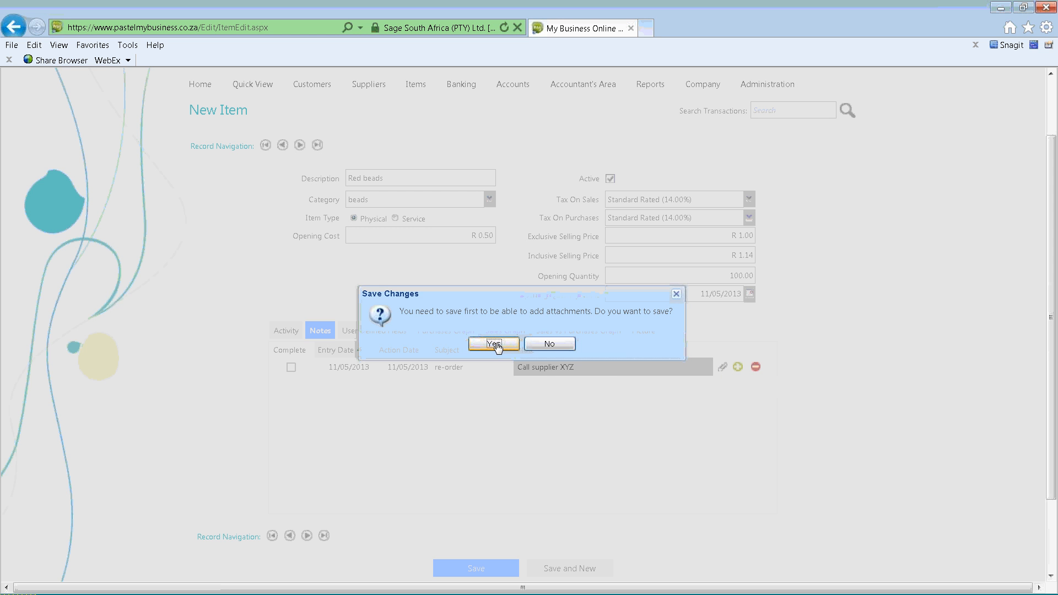
left_click(549, 344)
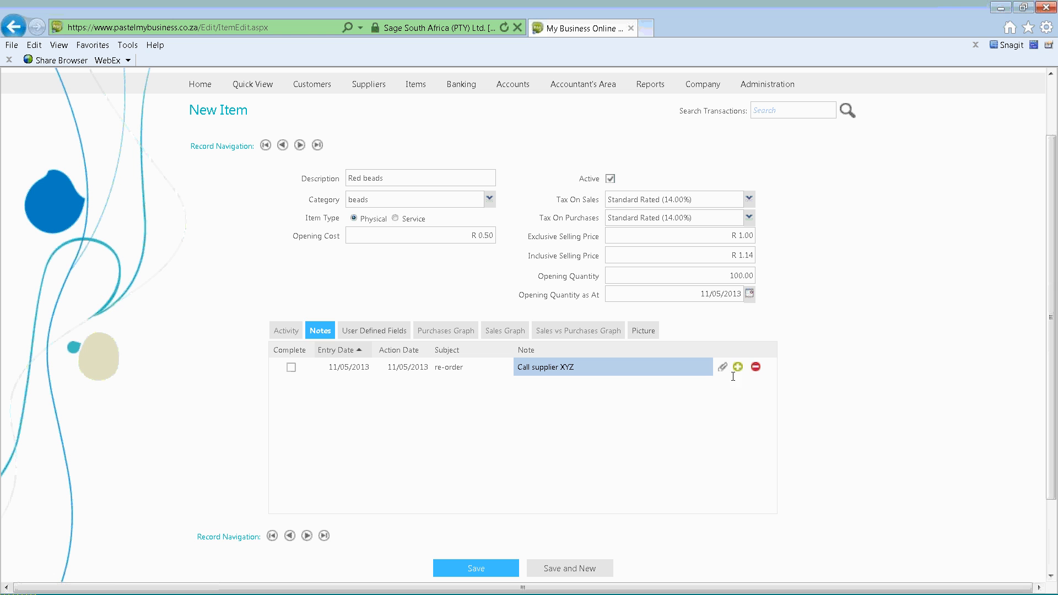
left_click(384, 332)
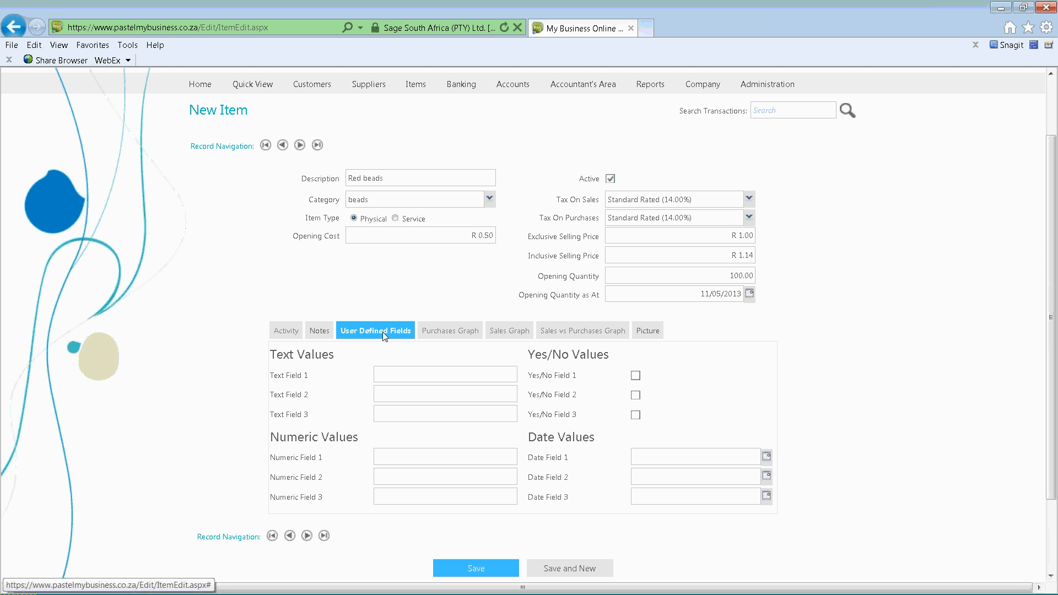
left_click(395, 378)
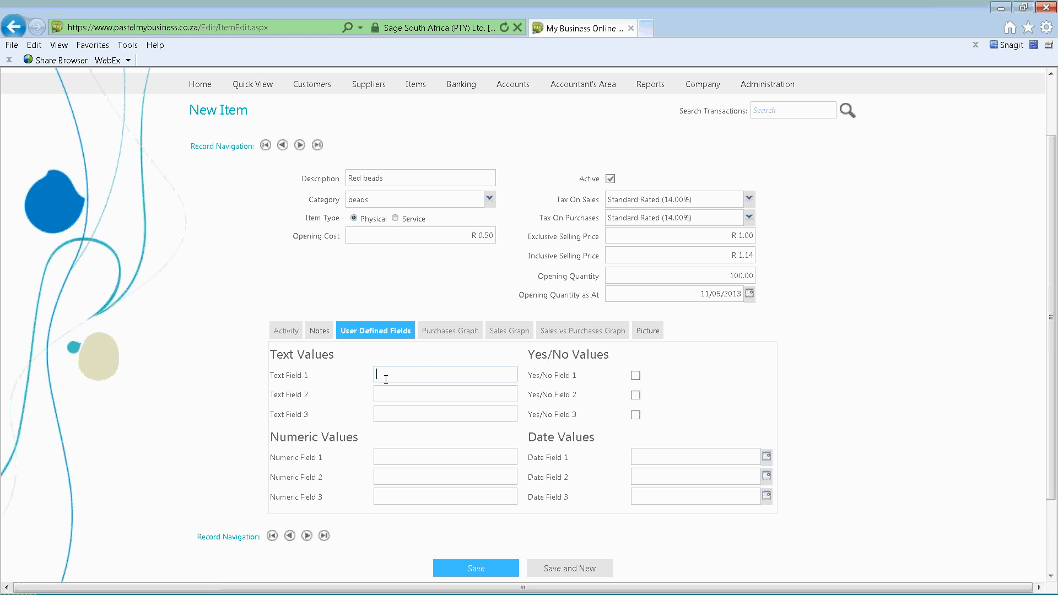
left_click(280, 336)
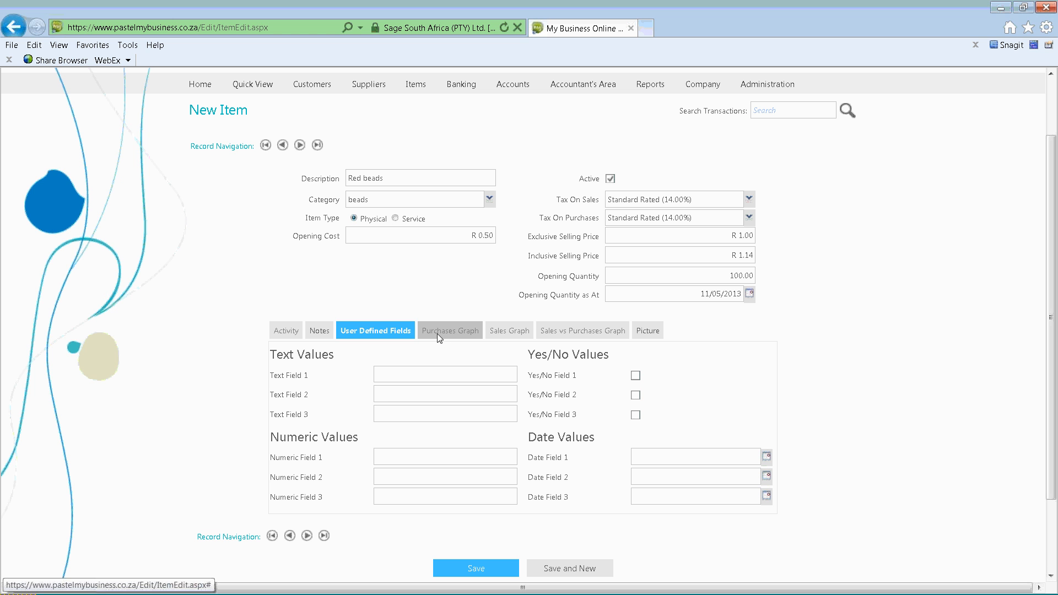
left_click(641, 333)
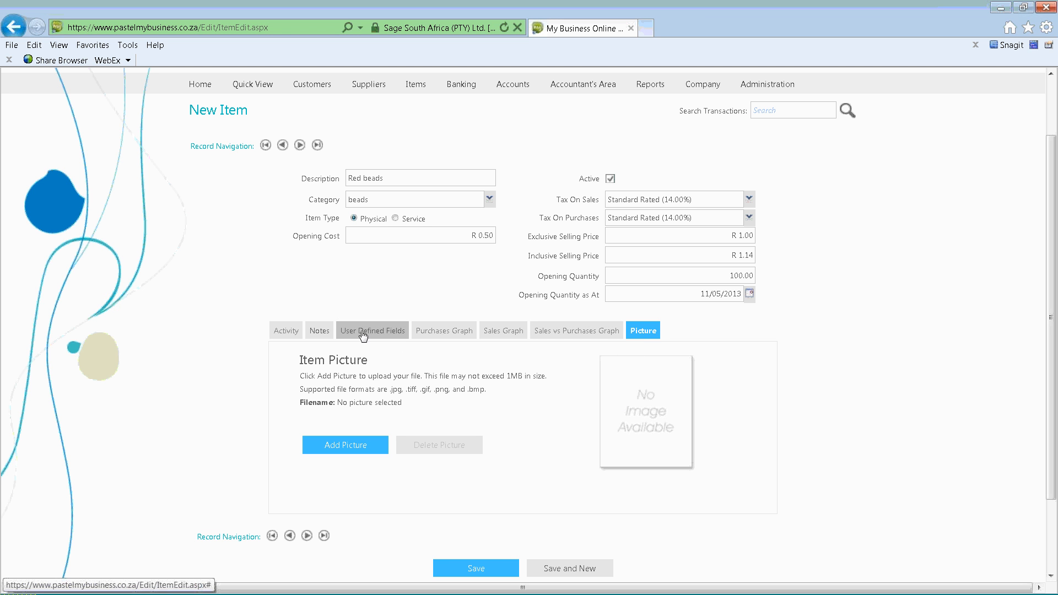
Return to the item's notes and save the new Red beads item.
left_click(321, 336)
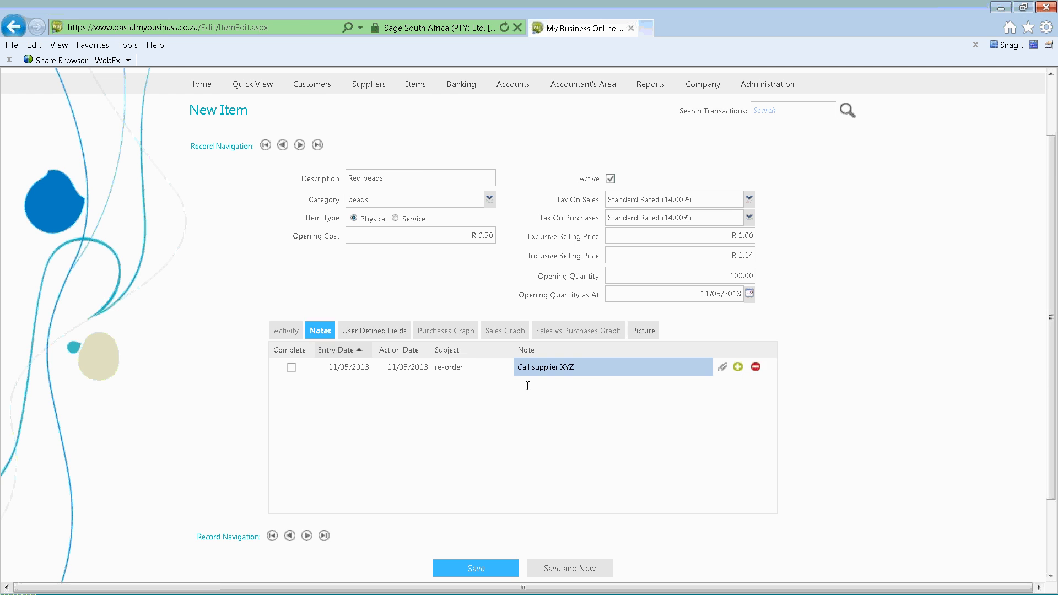
scroll(524, 385, "down", 3)
left_click(473, 471)
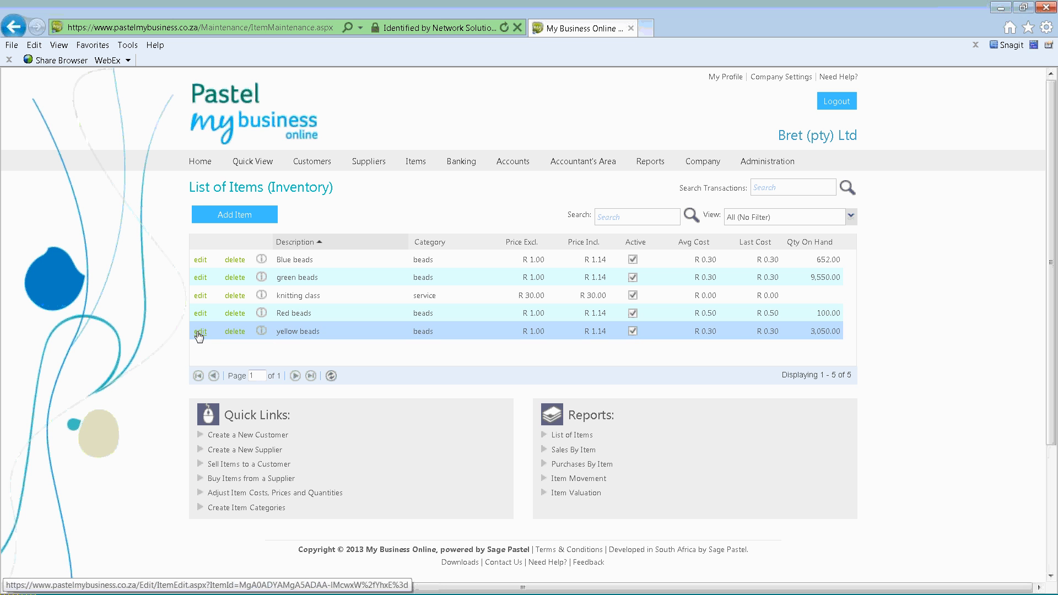
Open the green beads item and review the details behind its tax invoices and supplier invoices in the activity summary.
left_click(200, 277)
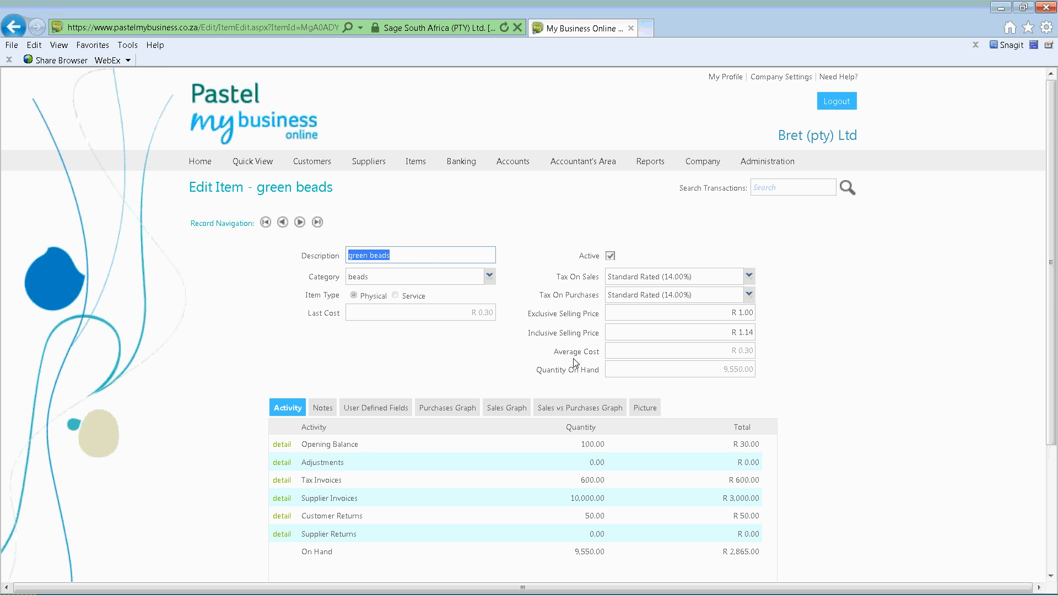
left_click(420, 258)
scroll(541, 315, "down", 2)
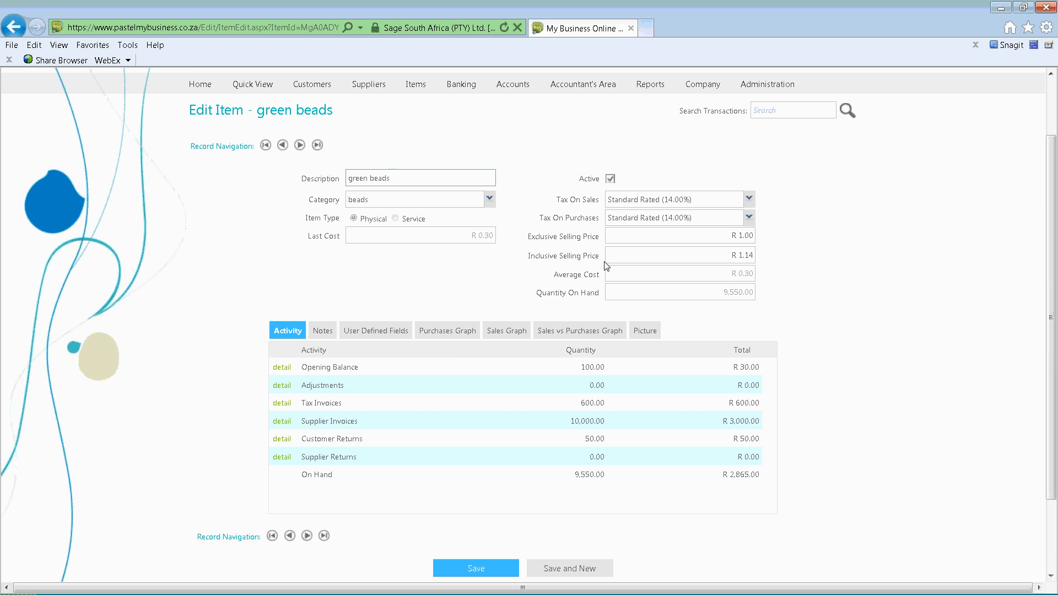
scroll(359, 356, "down", 2)
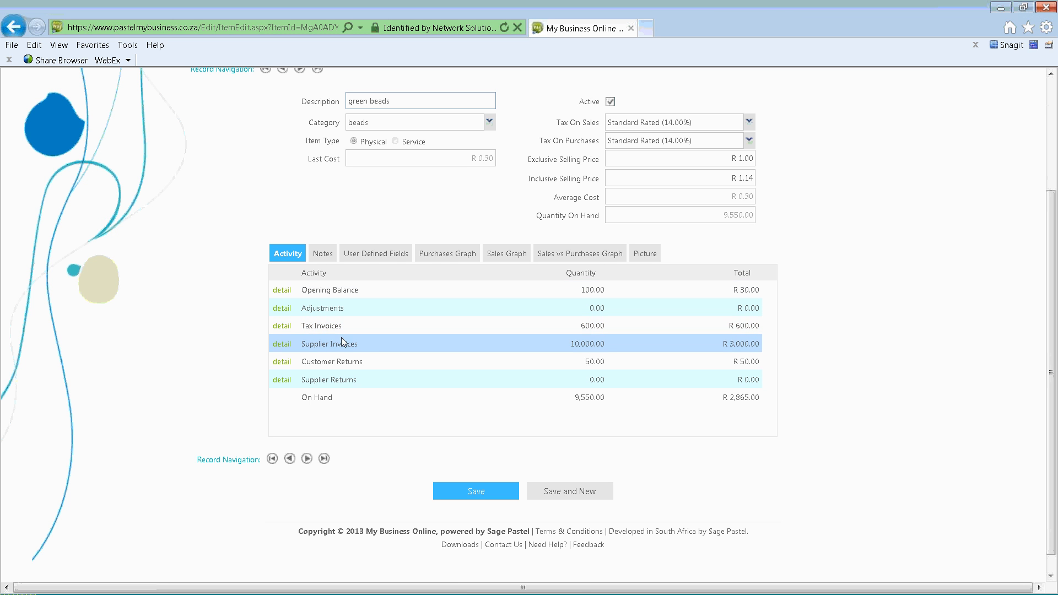
left_click(282, 326)
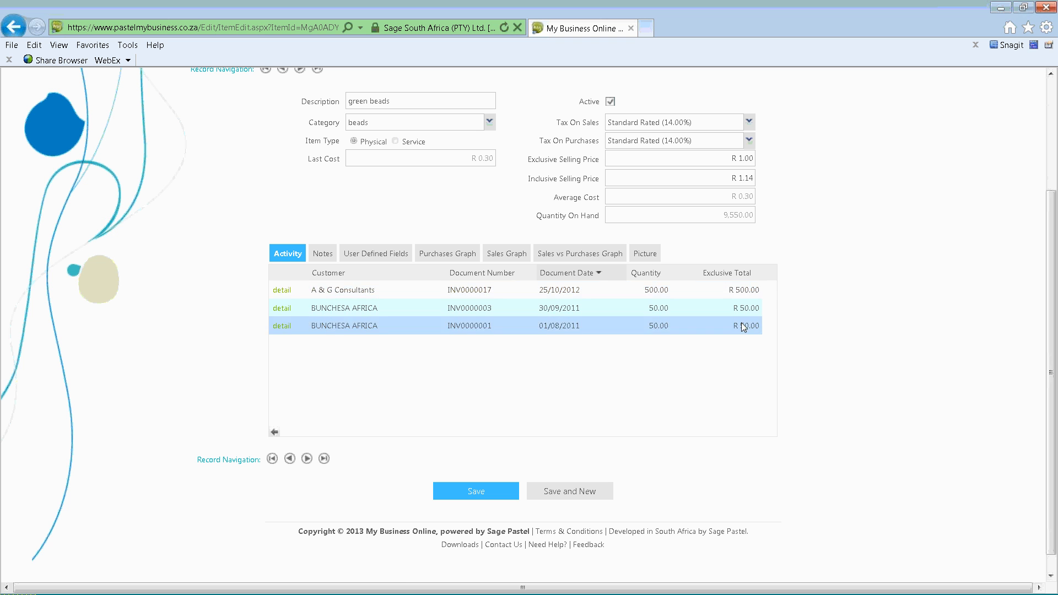
left_click(275, 433)
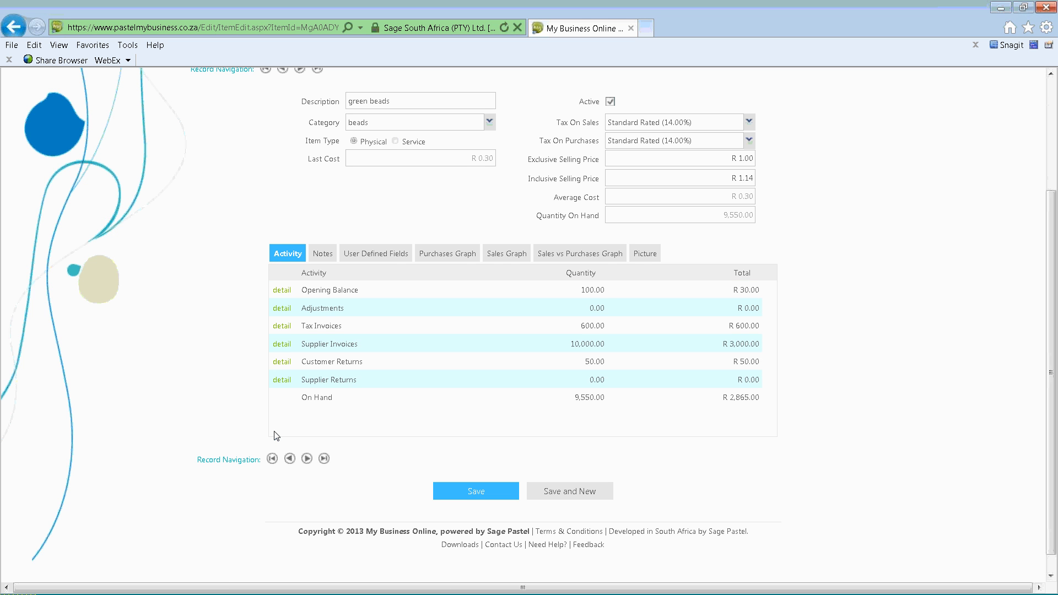
left_click(279, 346)
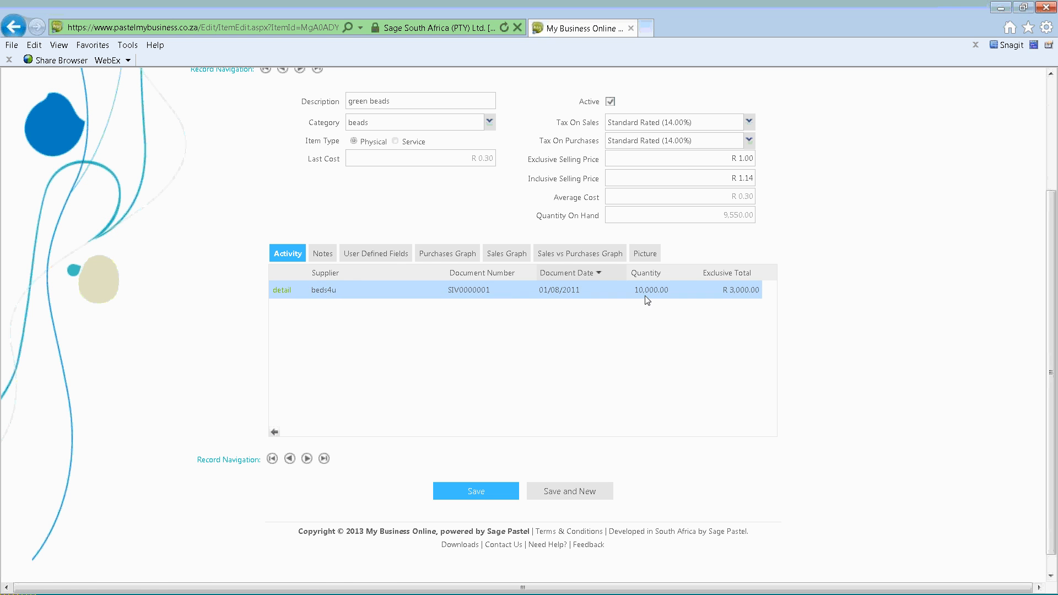
left_click(275, 433)
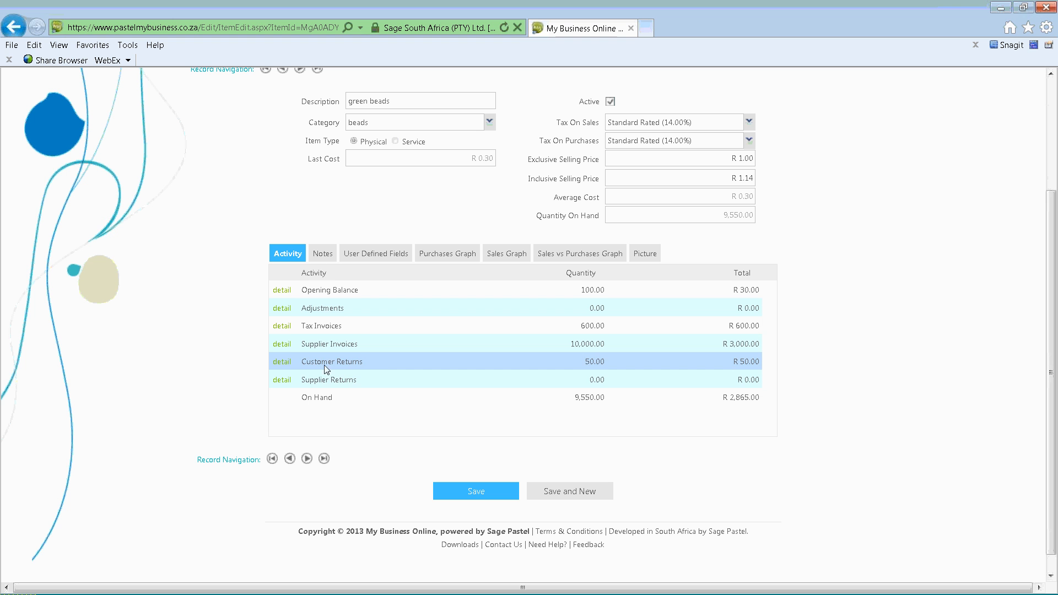
View the green beads item's purchases graph, sales graph and sales versus purchases graph.
left_click(444, 255)
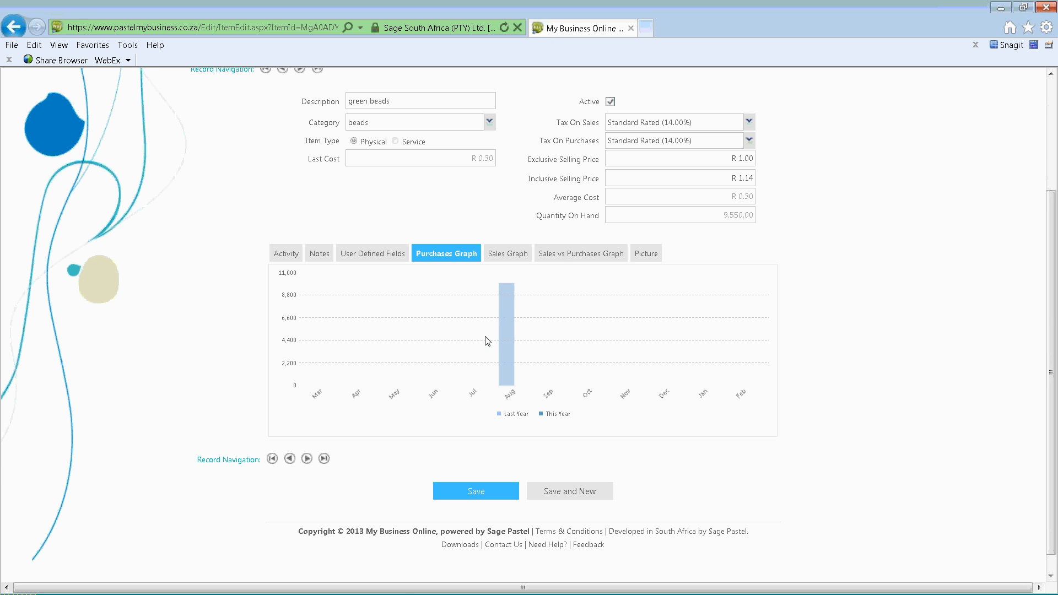
scroll(590, 351, "up", 2)
left_click(505, 334)
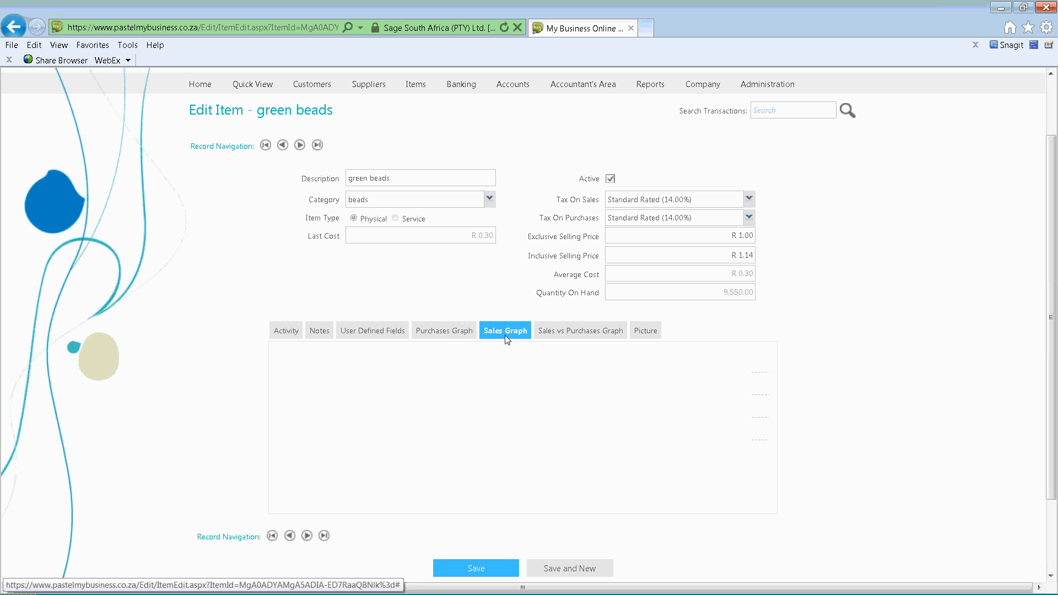
left_click(569, 337)
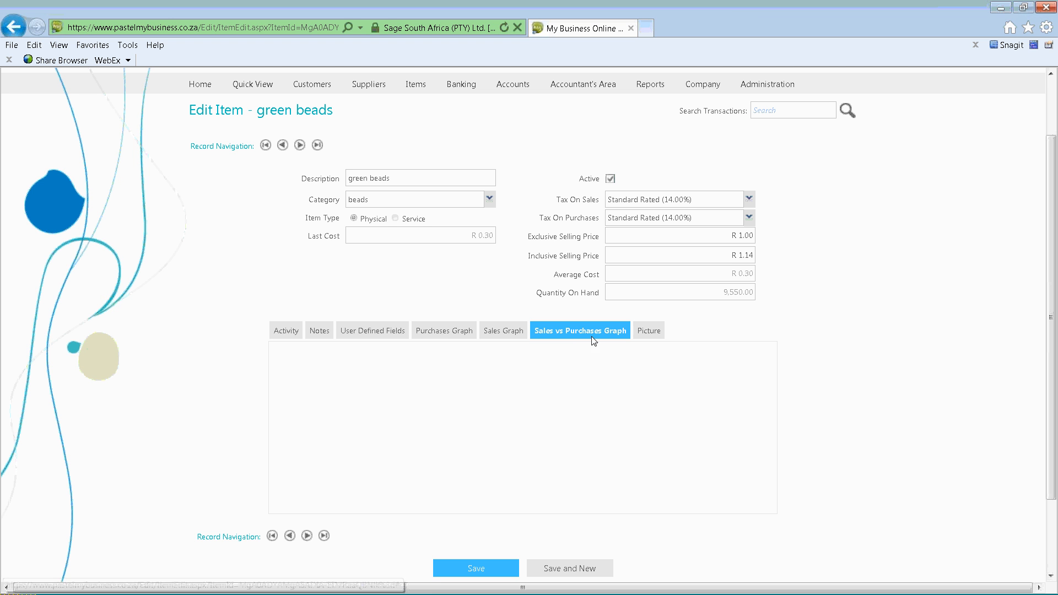
Set Numeric Field 1 to 22 in the green beads item's user defined fields.
left_click(385, 332)
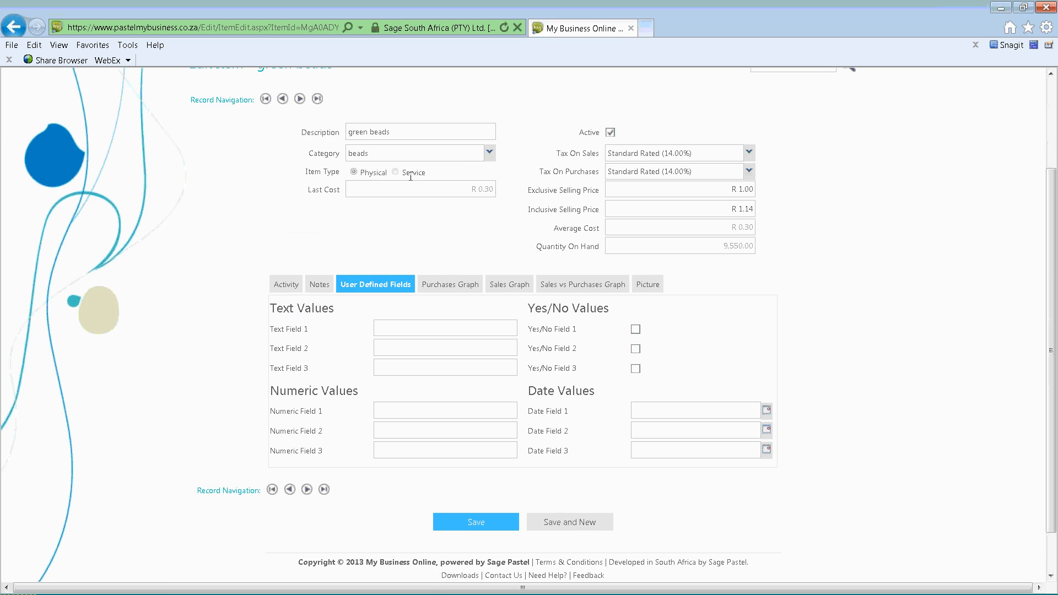
scroll(323, 336, "down", 1)
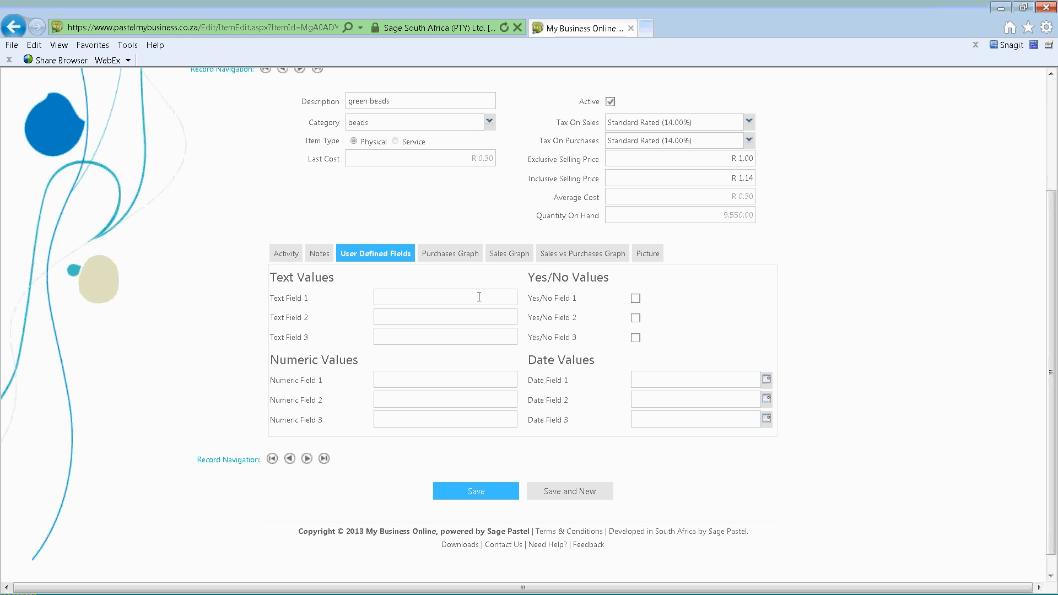
left_click(399, 298)
left_click(401, 384)
type("0.22")
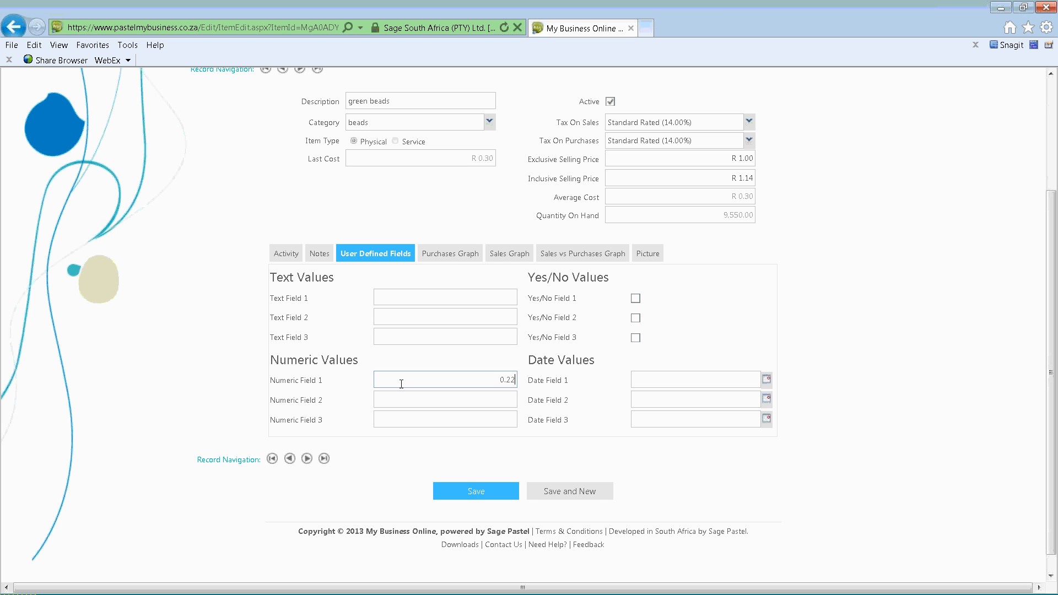
key("Tab")
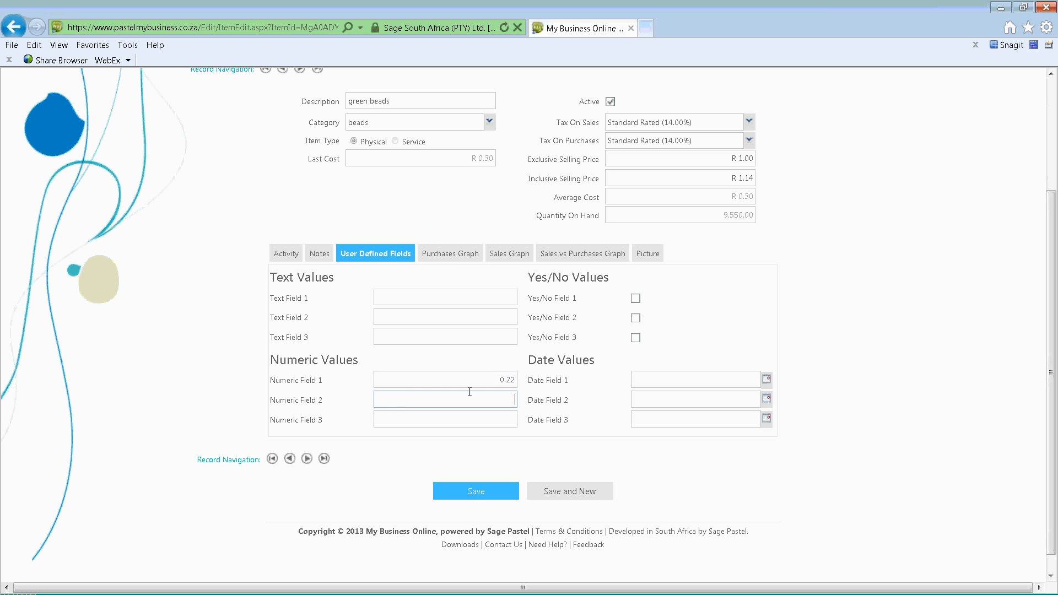
left_click(479, 385)
type("22")
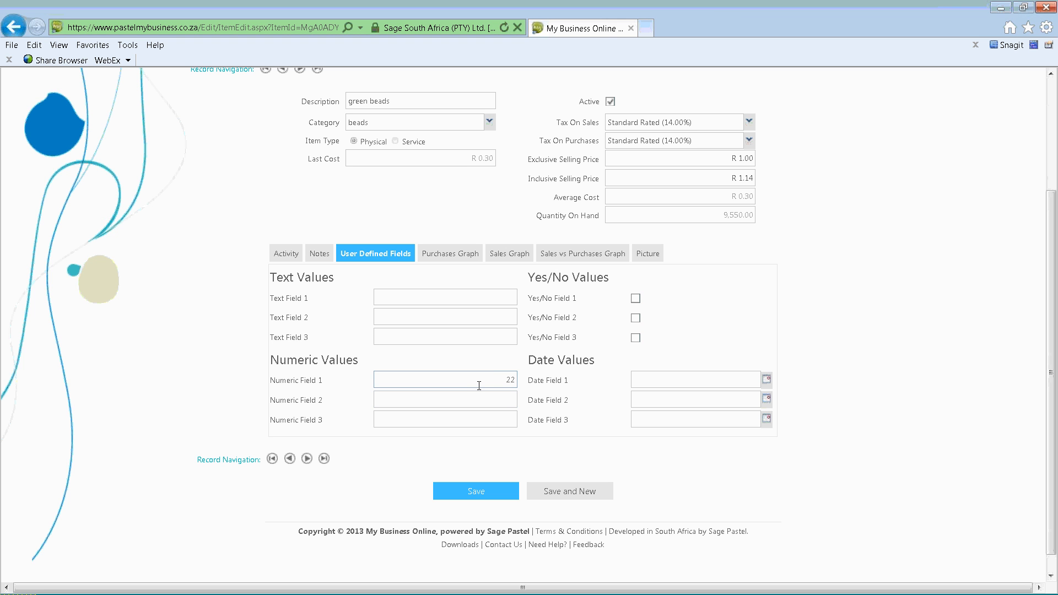
key("Tab")
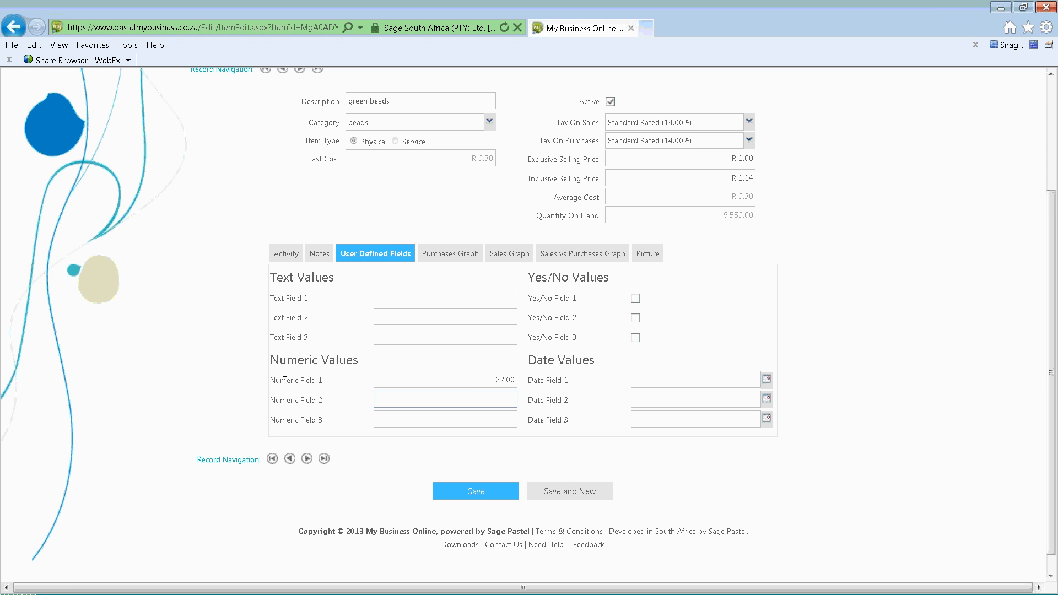
triple_click(285, 381)
left_click(336, 384)
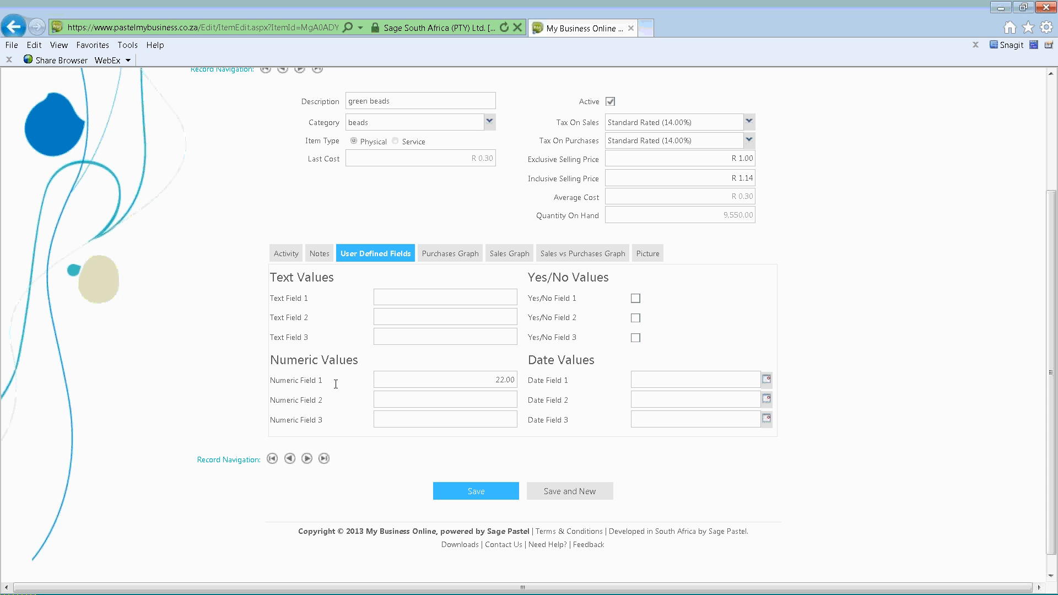
double_click(308, 378)
left_click(487, 381)
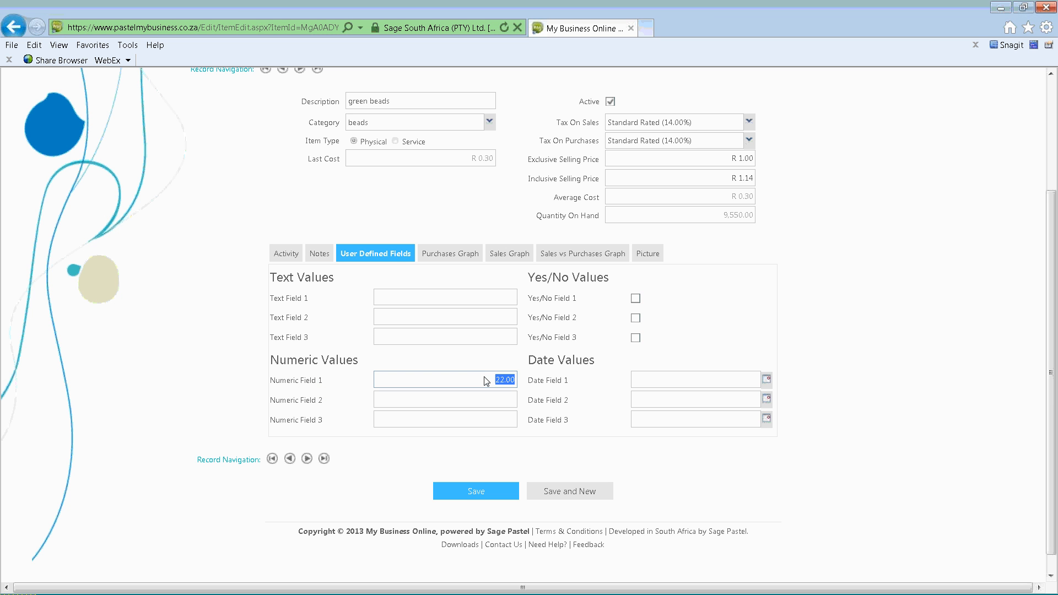
left_click(385, 296)
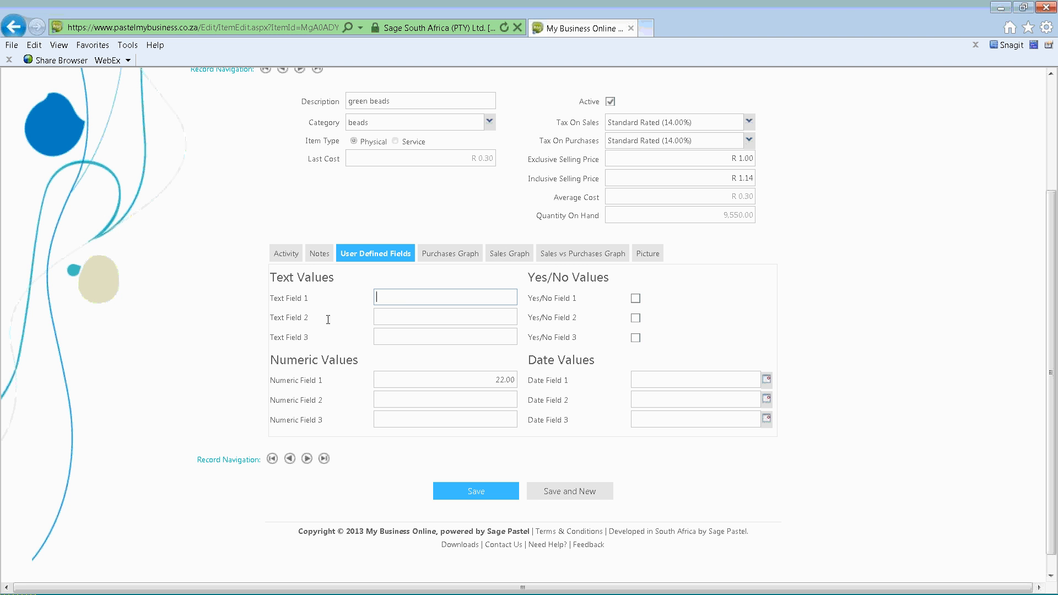
Save the changes to the green beads item.
left_click(475, 490)
scroll(764, 120, "up", 4)
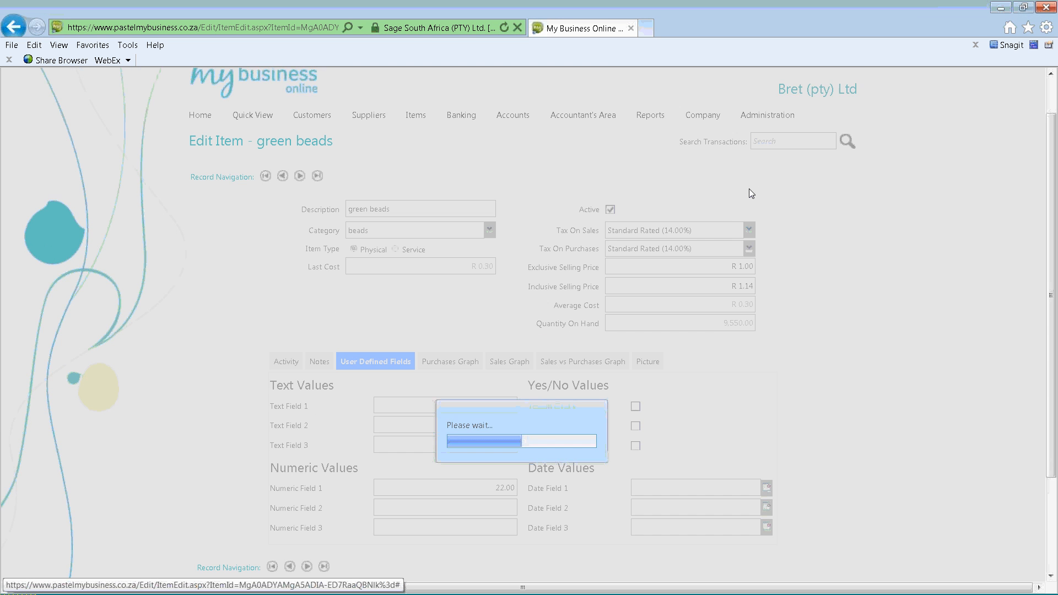
scroll(749, 188, "down", 1)
In the company's user defined fields for items, rename Number User Field 1 to Size in mm and save.
mouse_move(704, 165)
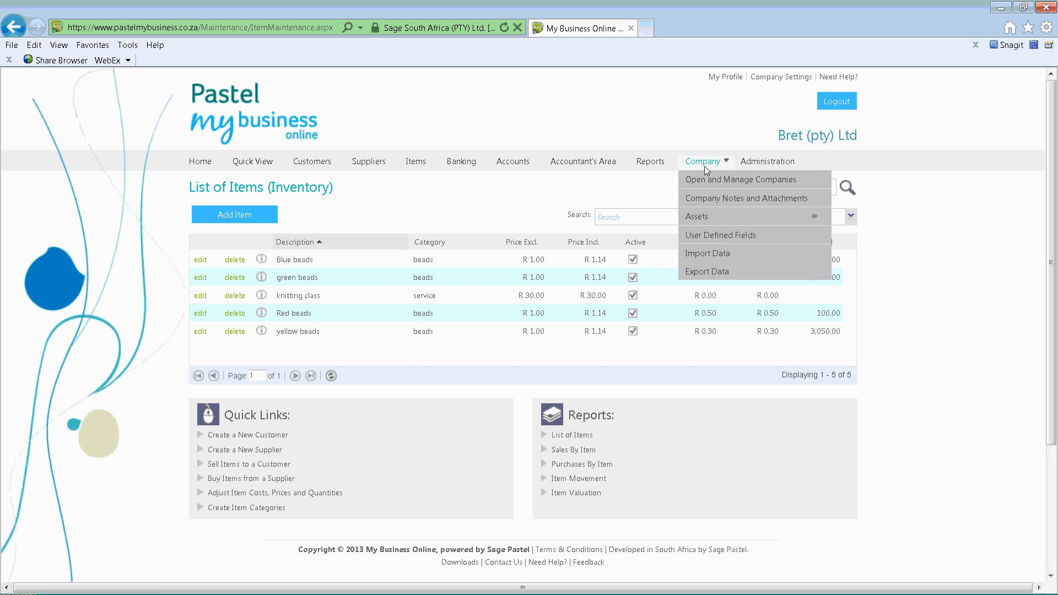
left_click(702, 236)
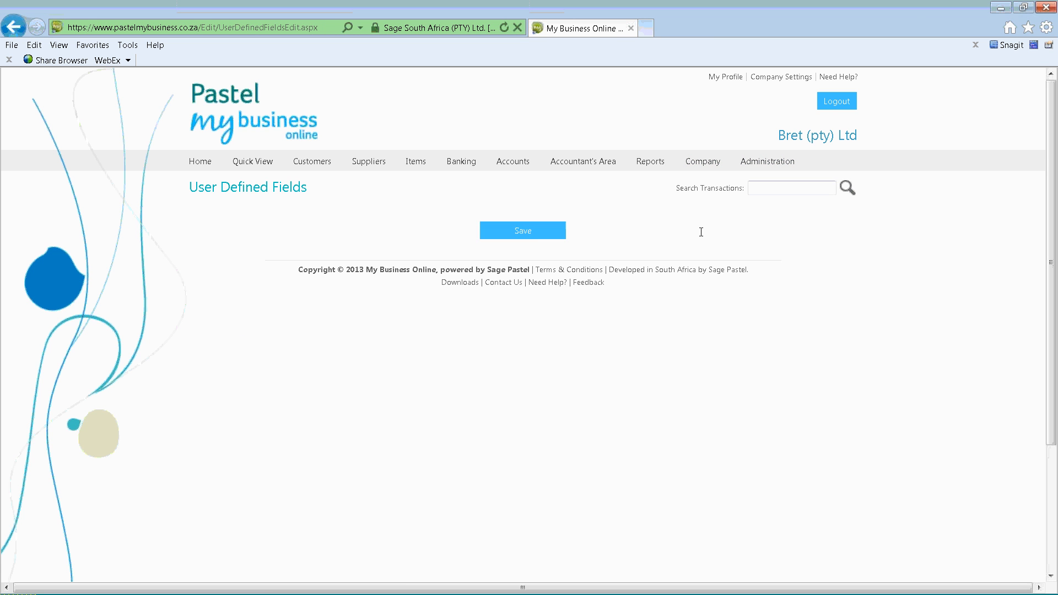
left_click(363, 214)
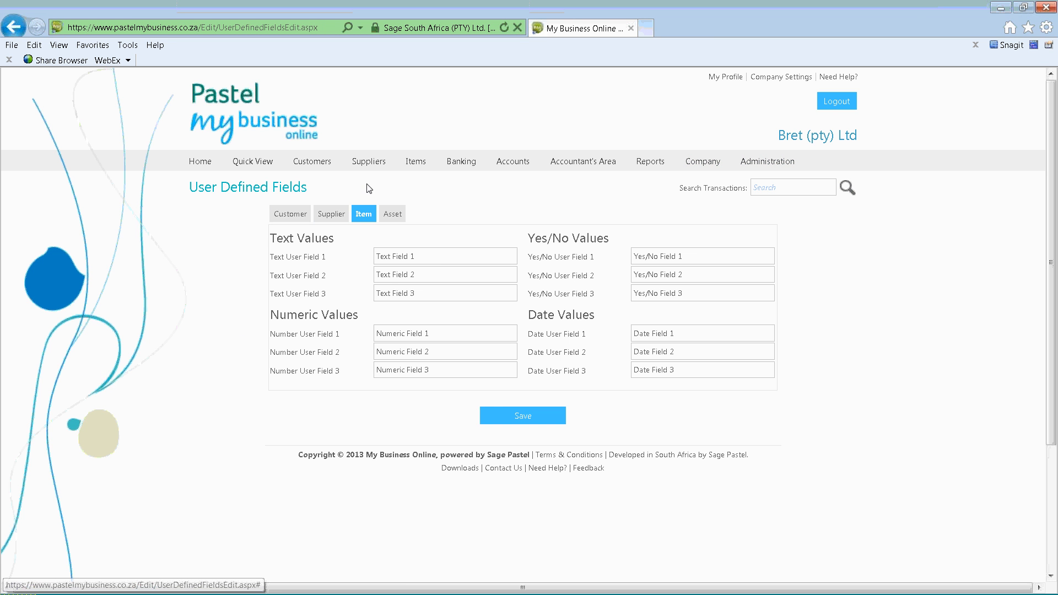
triple_click(446, 333)
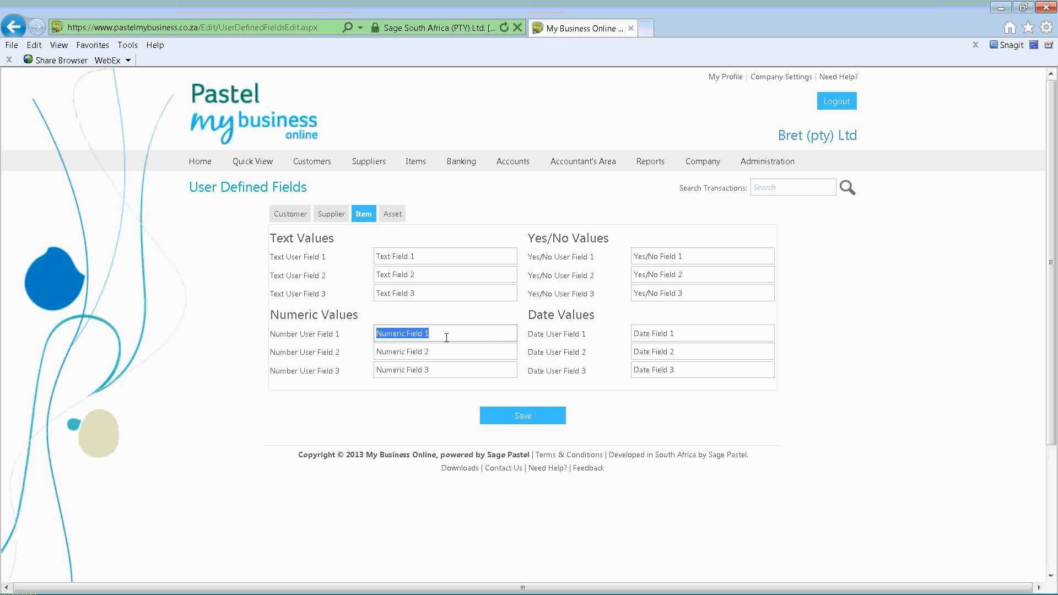
type("Size in mm")
left_click(527, 422)
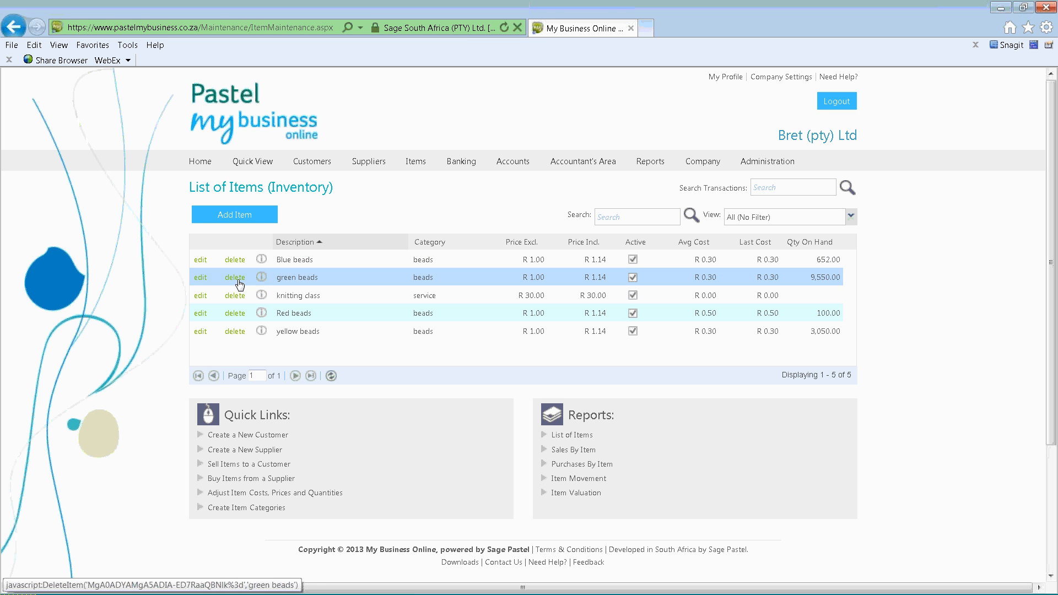
Reopen the green beads item and check the label and value of its first numeric user defined field.
left_click(198, 279)
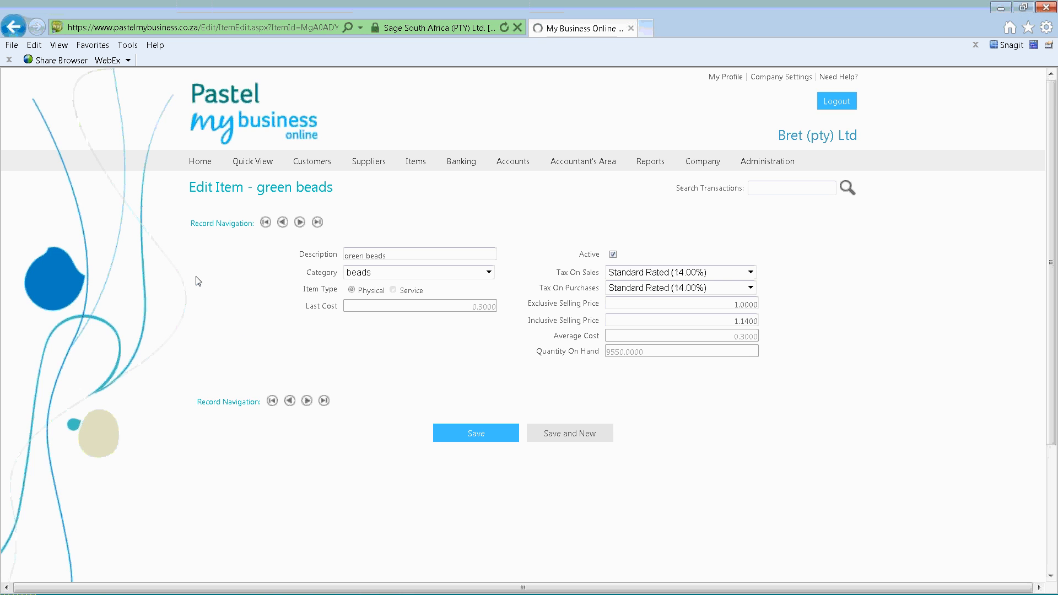
left_click(383, 409)
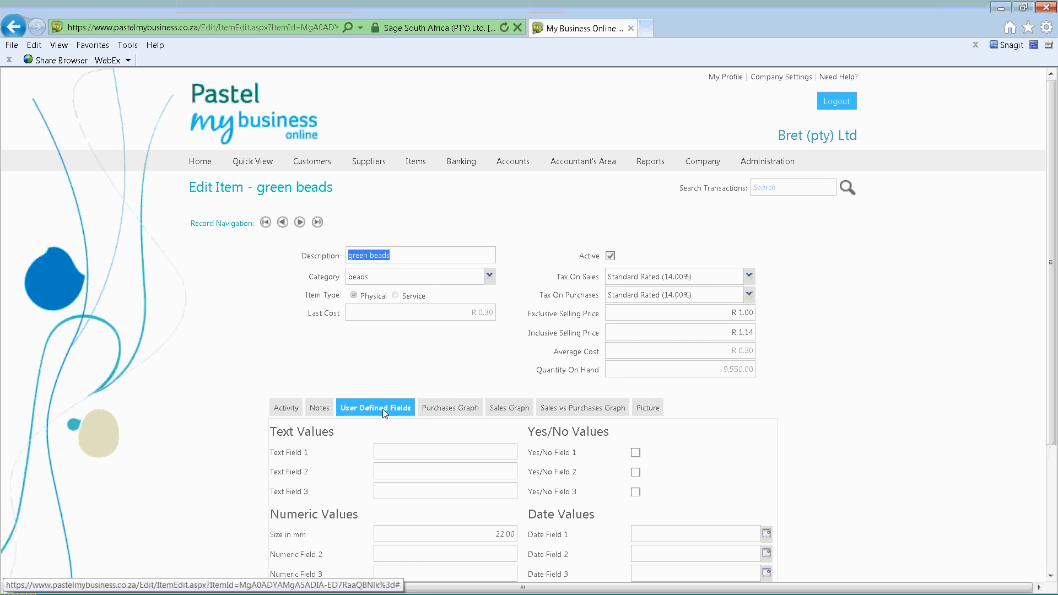
scroll(419, 419, "down", 1)
triple_click(276, 457)
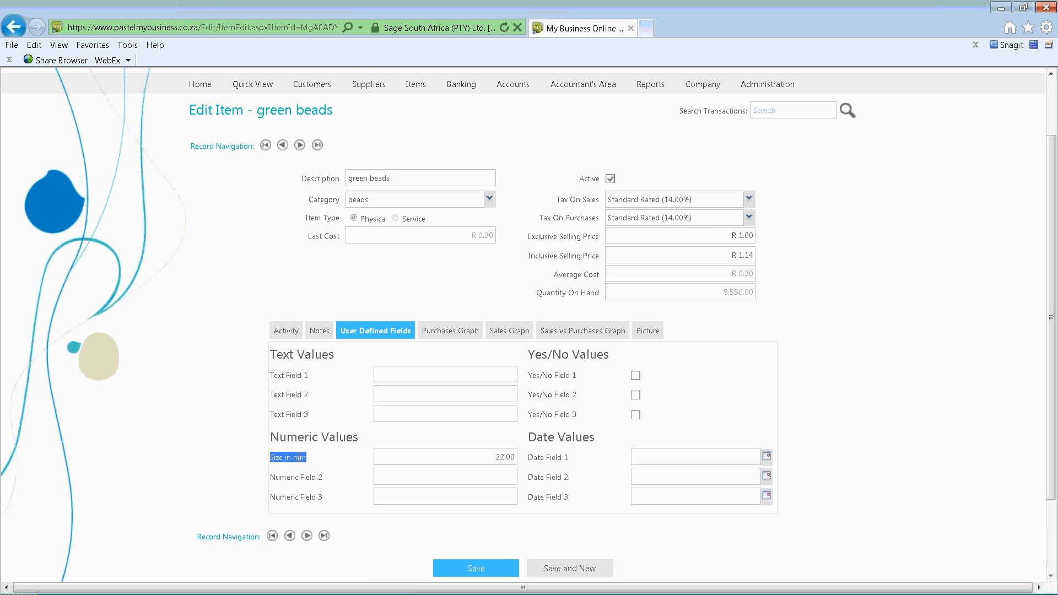
left_click(340, 463)
left_click(478, 459)
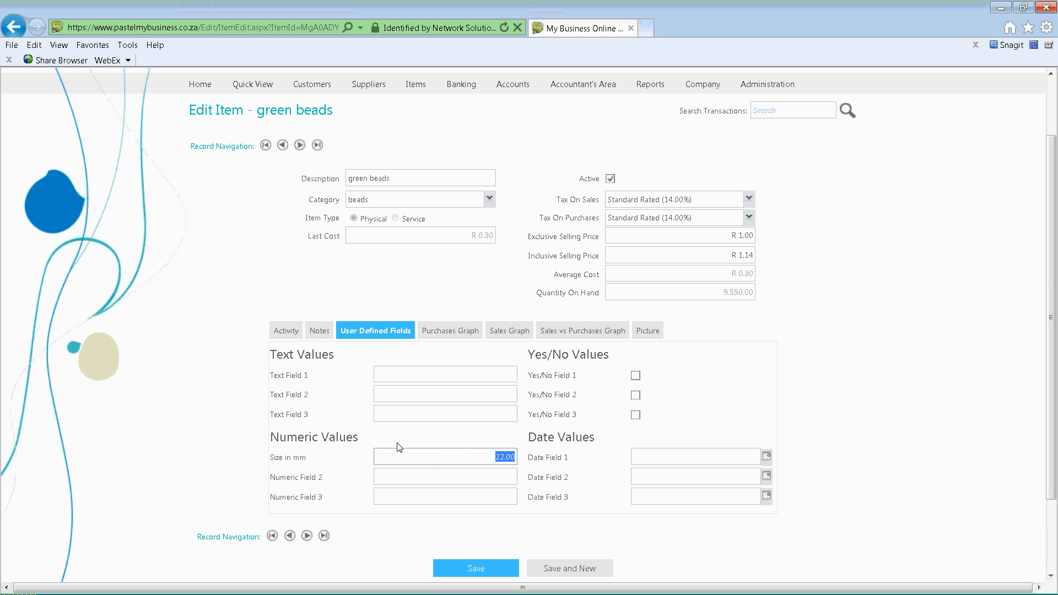
scroll(683, 330, "up", 2)
mouse_move(697, 164)
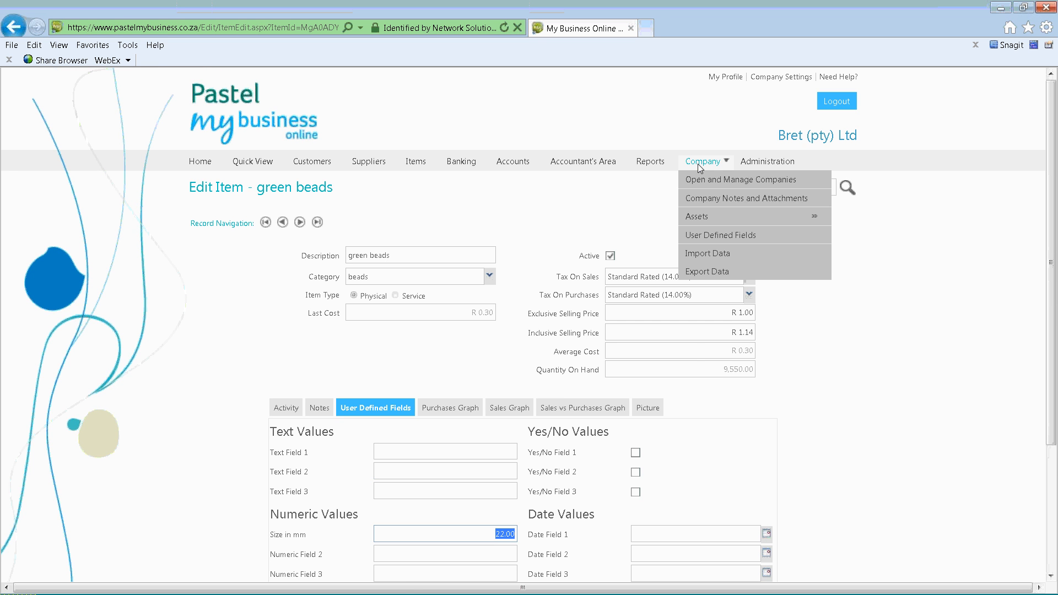
scroll(380, 534, "down", 2)
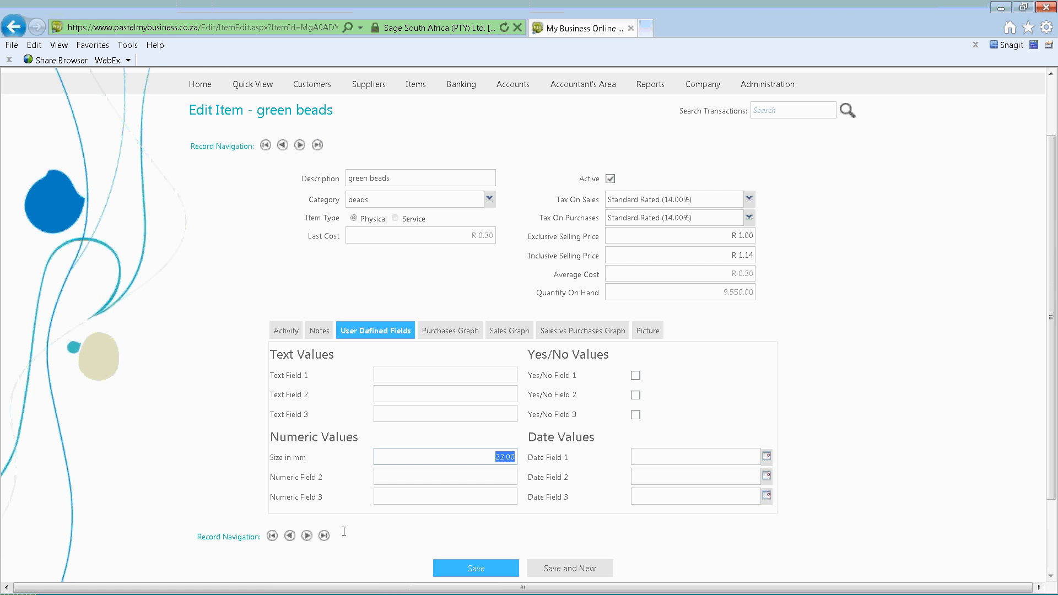
left_click(498, 476)
left_click(493, 498)
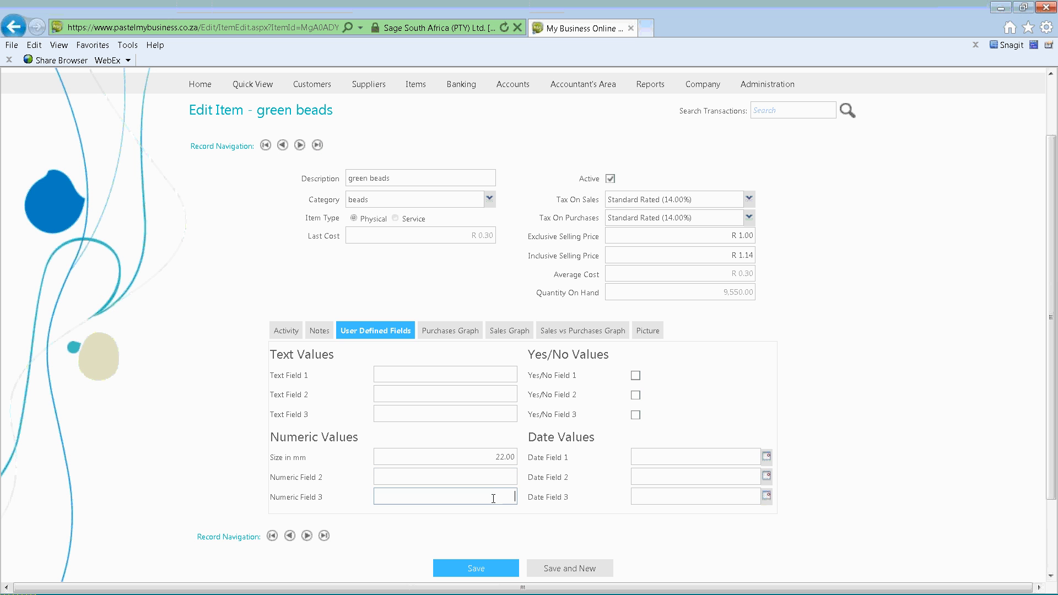
left_click(494, 373)
left_click(488, 394)
left_click(490, 411)
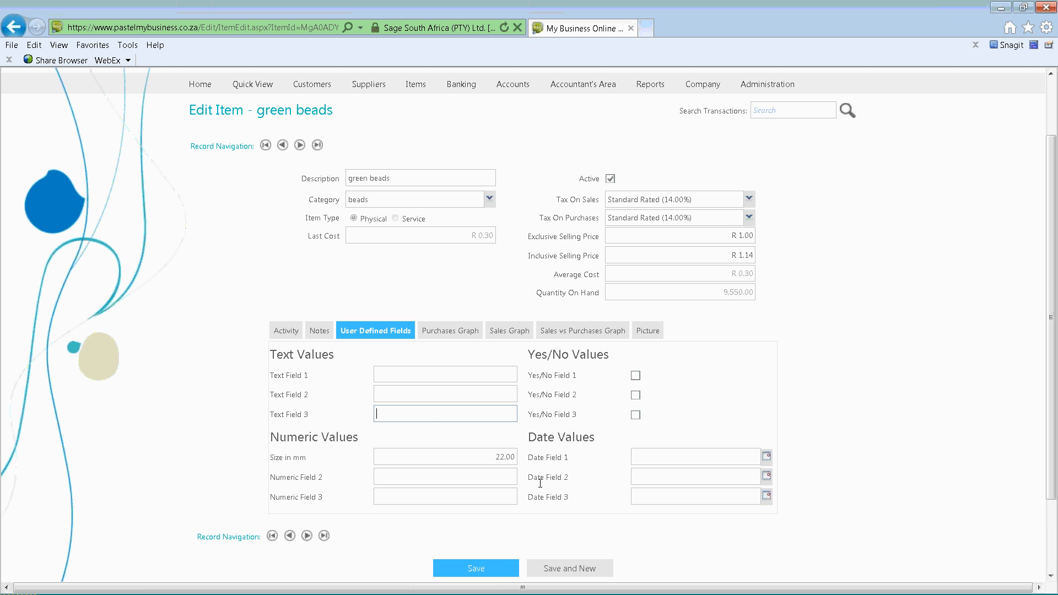
Log out of the company's online accounting session.
scroll(519, 453, "up", 3)
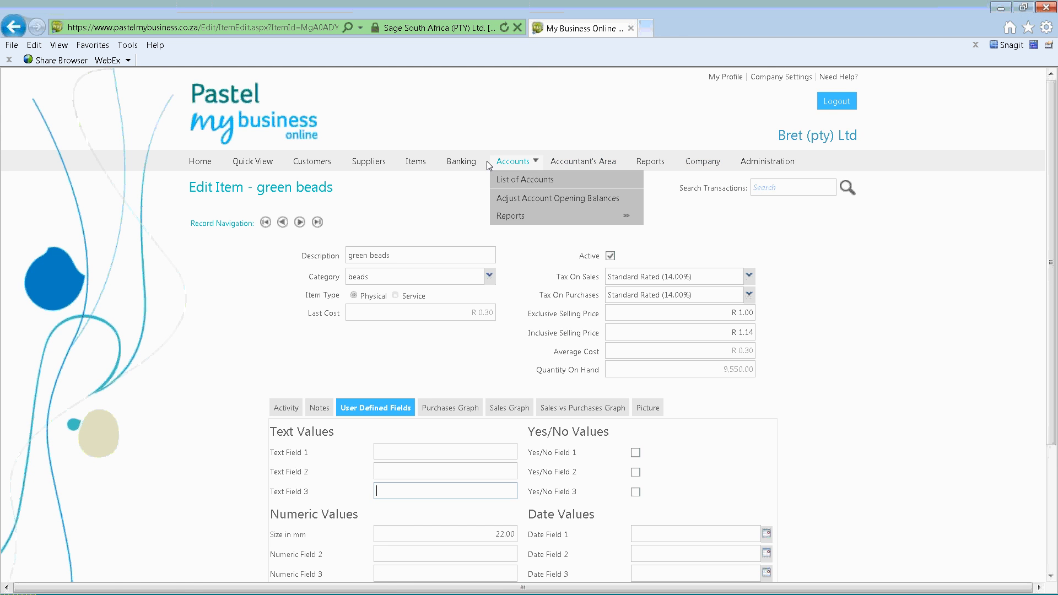
left_click(835, 103)
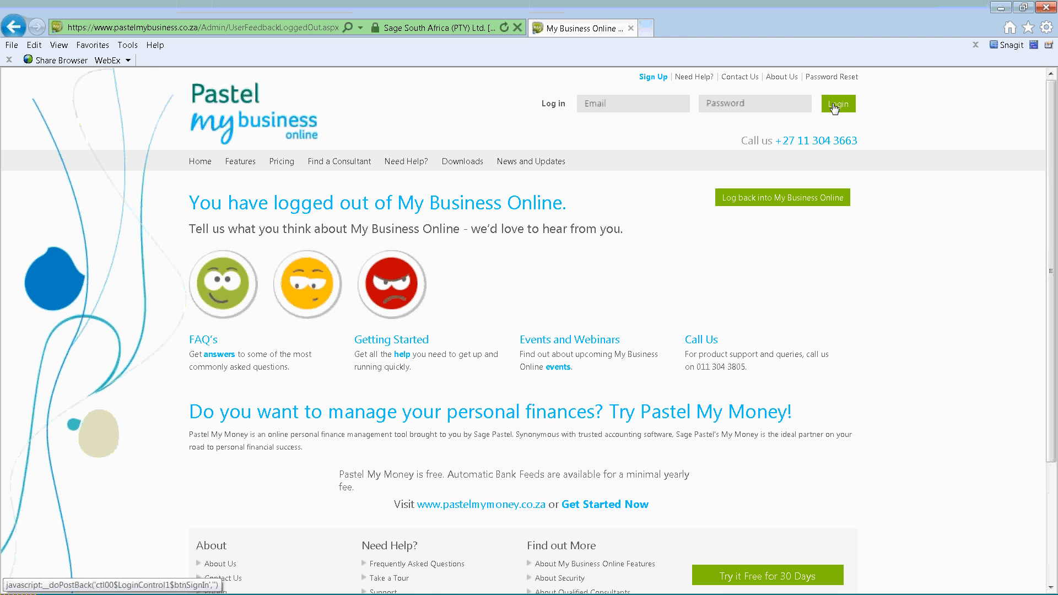
Return to the home page, enter the demo company, and open the * Carbon Road Frame item from its inventory list.
left_click(200, 160)
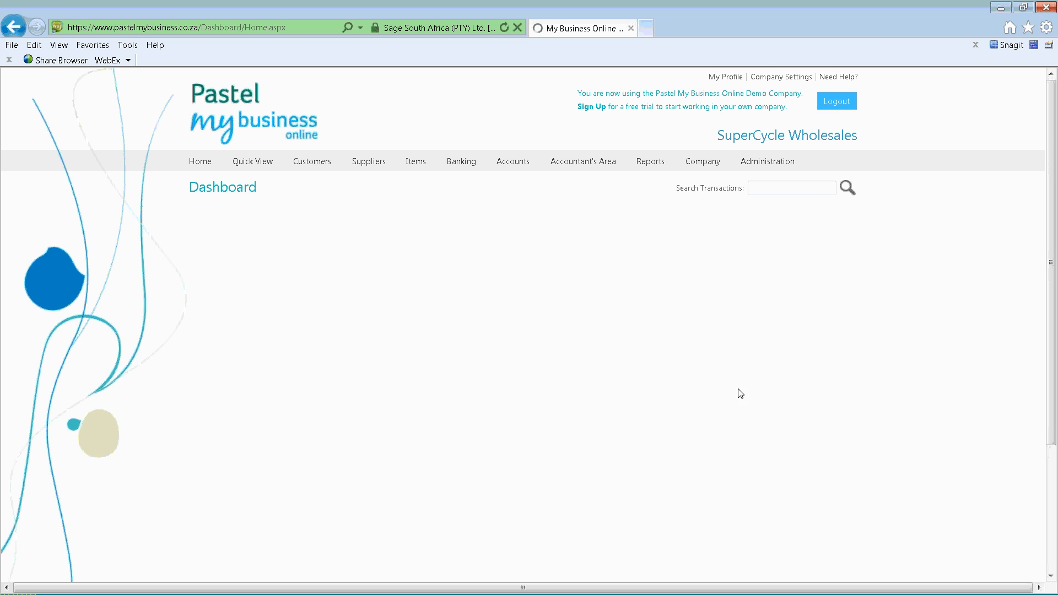
mouse_move(259, 164)
mouse_move(411, 168)
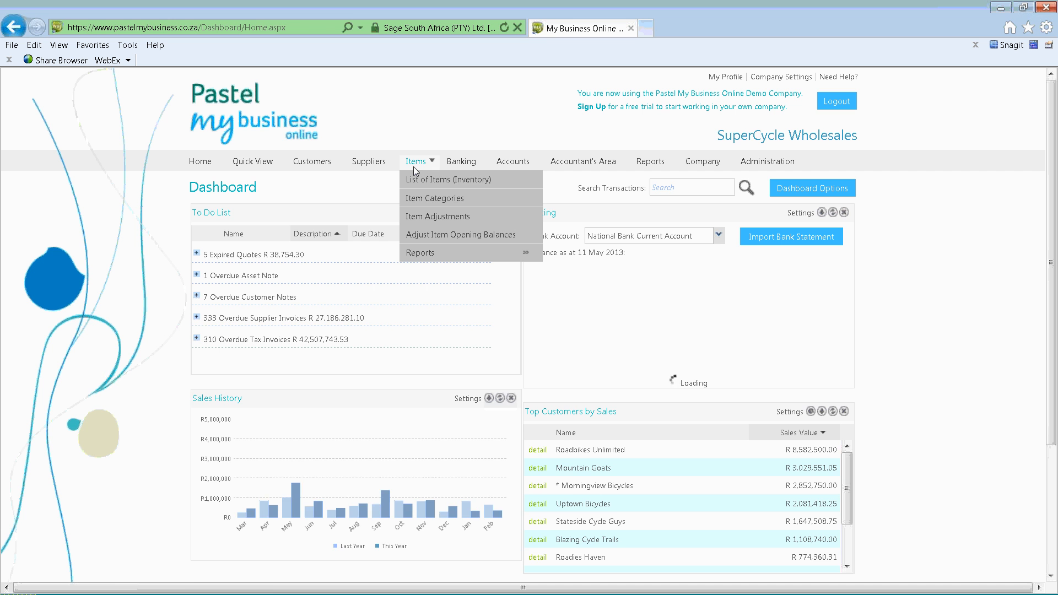
left_click(419, 181)
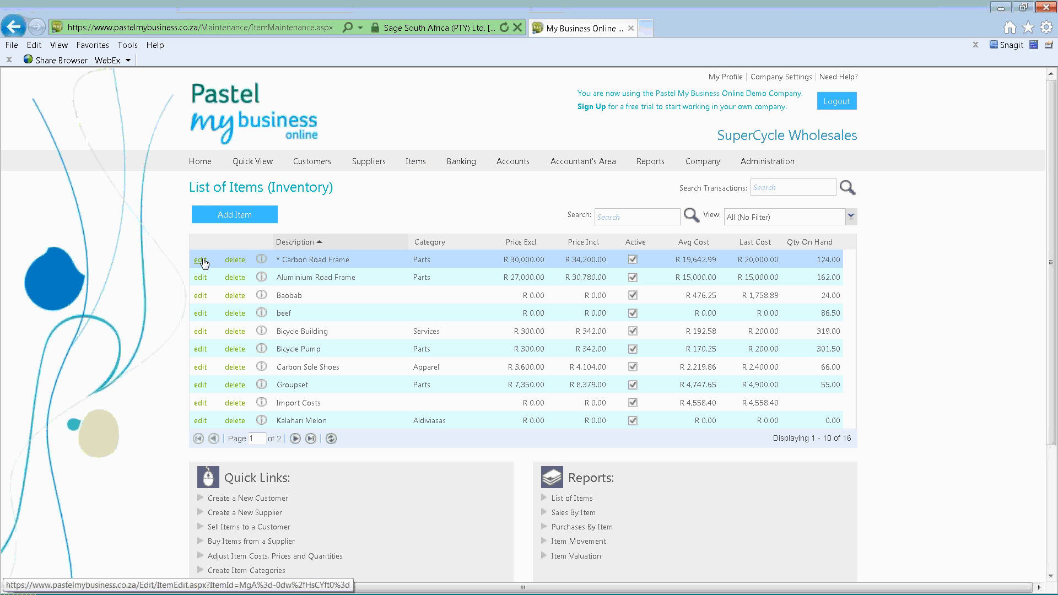
left_click(200, 258)
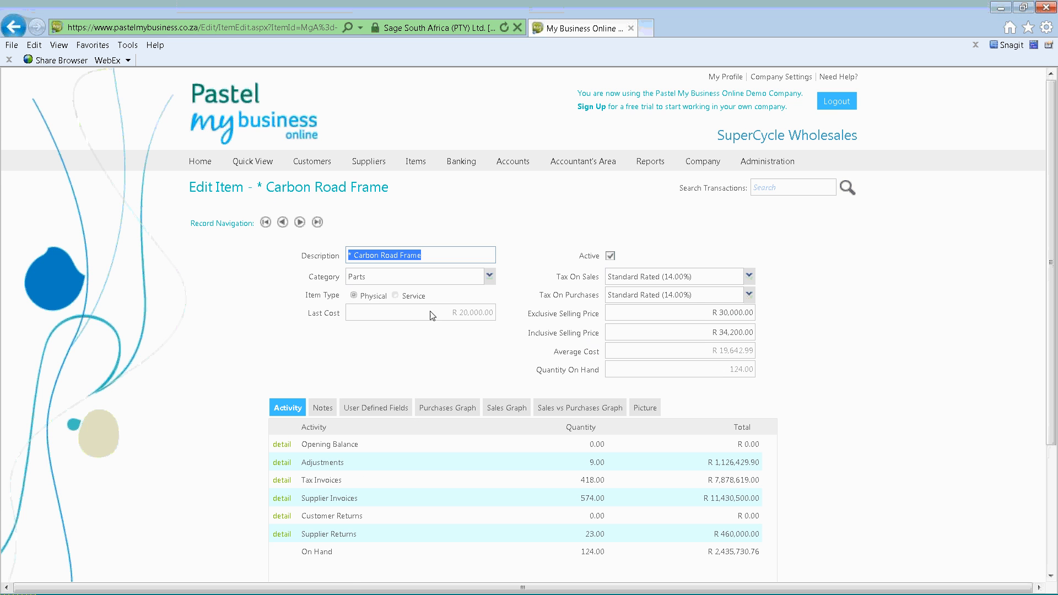
Examine the monthly bars in the * Carbon Road Frame item's purchases graph and sales graph.
scroll(337, 385, "down", 2)
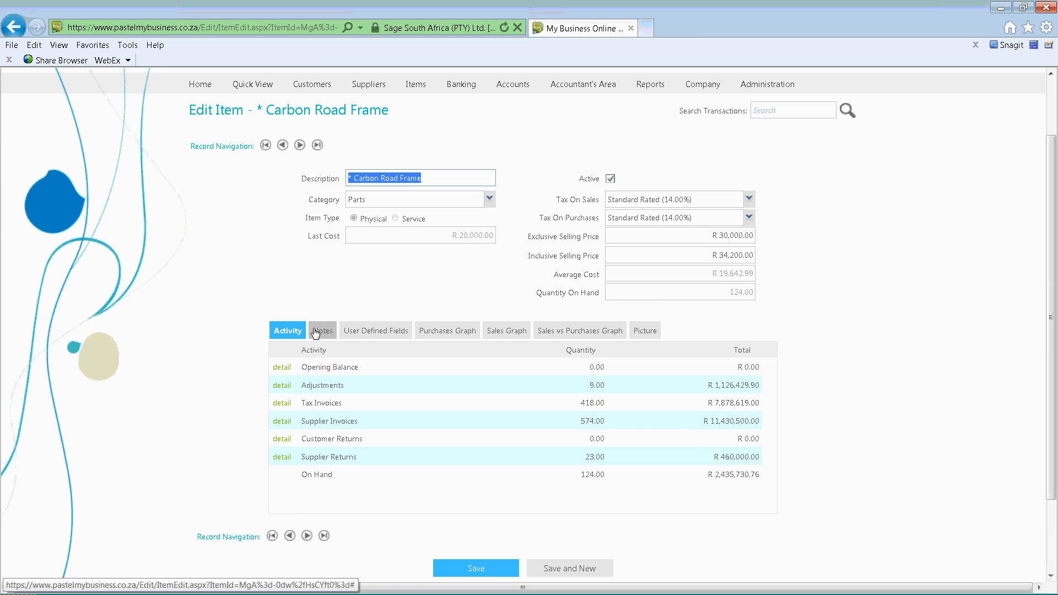
left_click(441, 329)
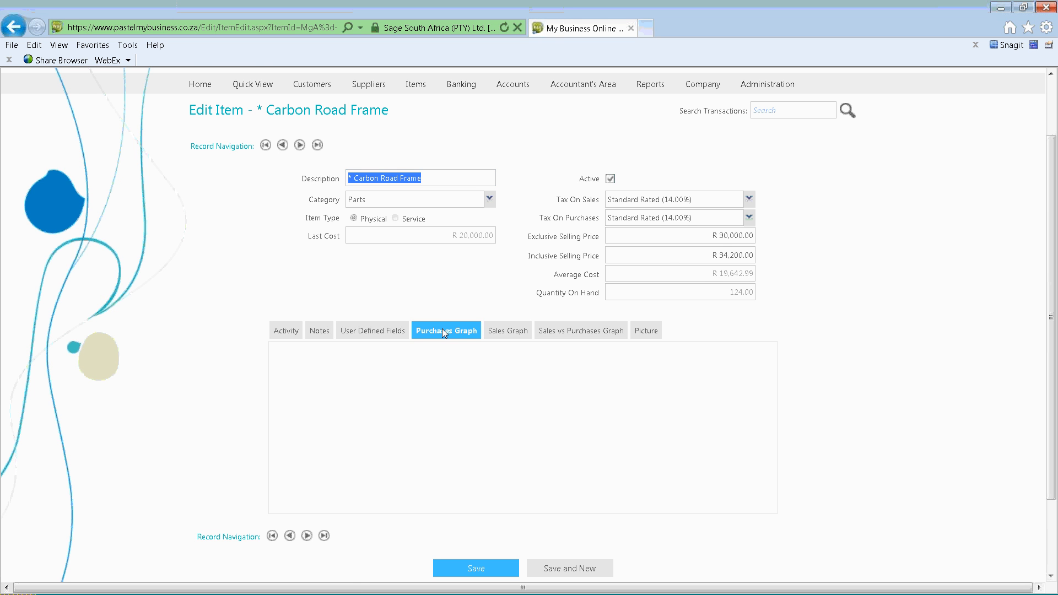
scroll(553, 402, "down", 2)
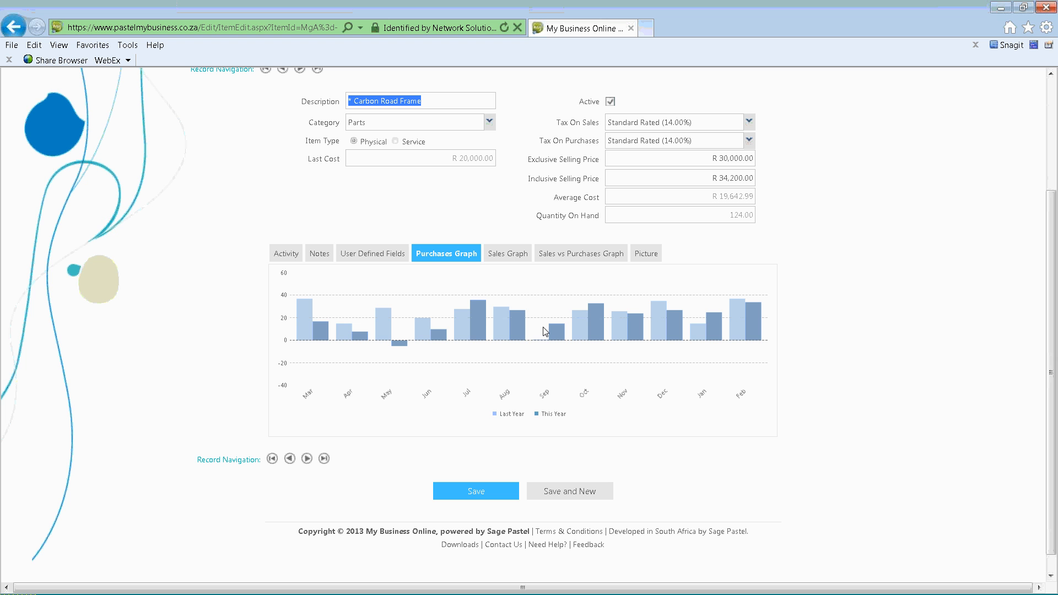
mouse_move(503, 341)
mouse_move(732, 336)
left_click(512, 255)
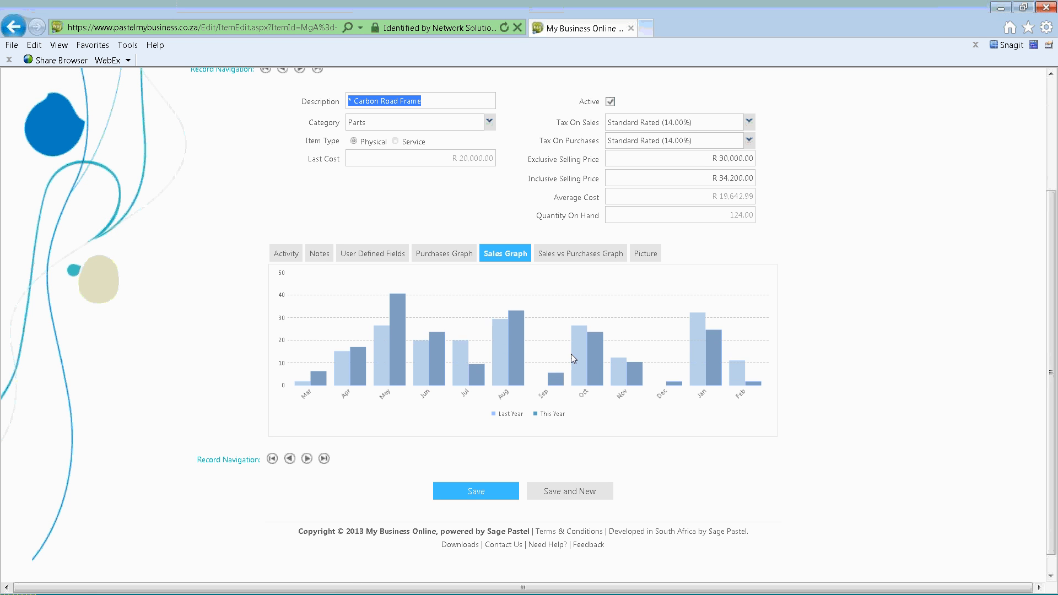
mouse_move(397, 306)
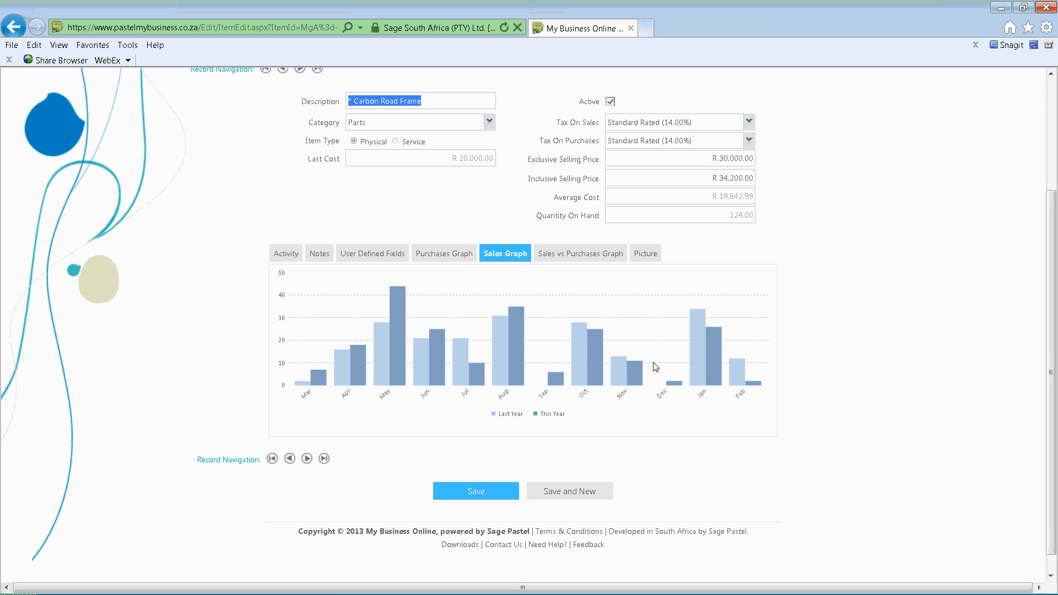
mouse_move(459, 356)
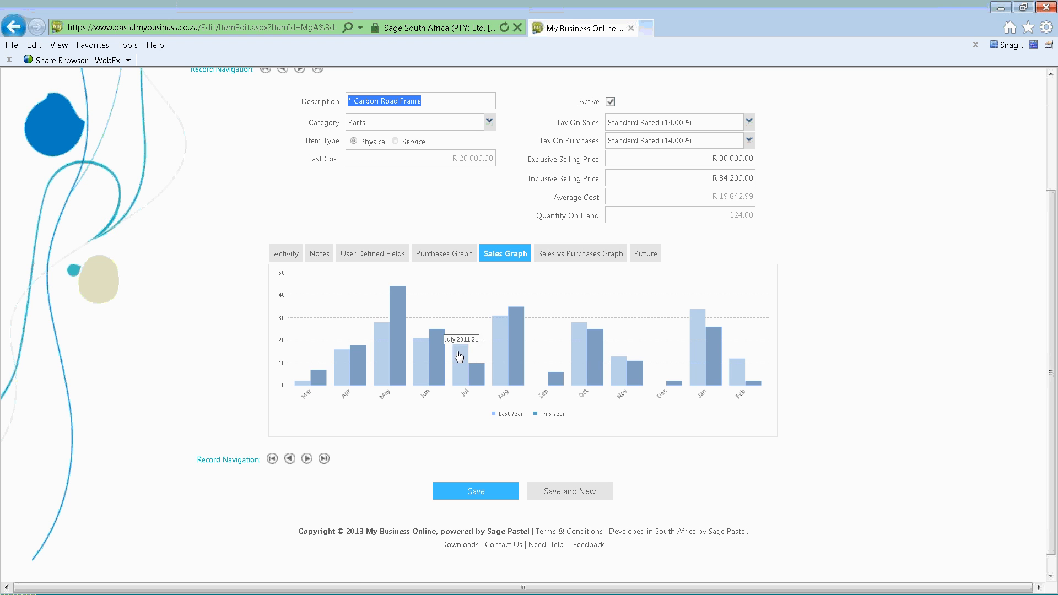
Review the item's sales versus purchases graph, picture section and activity summary.
left_click(571, 253)
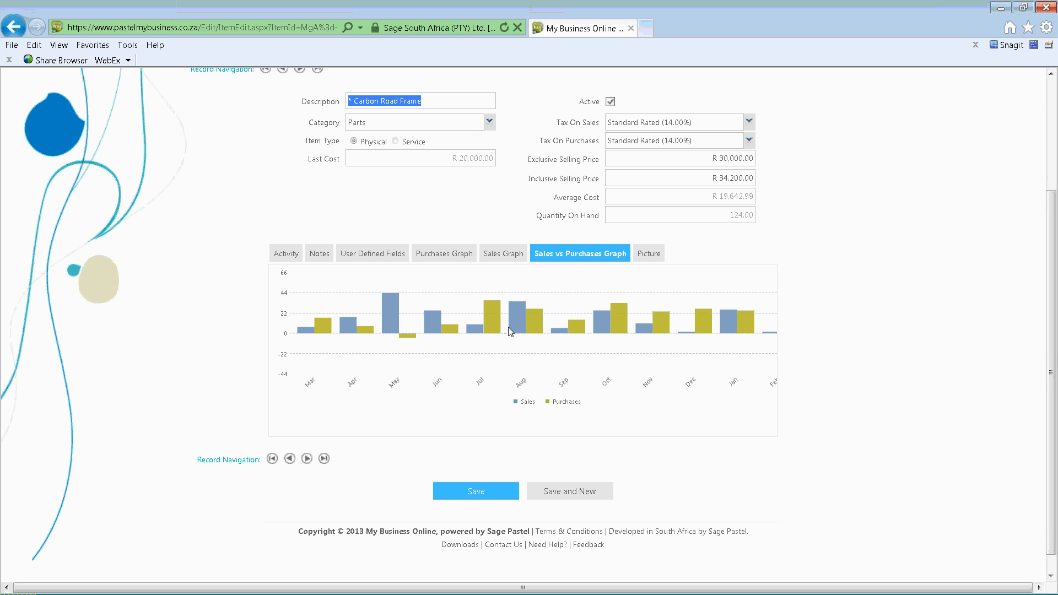
left_click(650, 255)
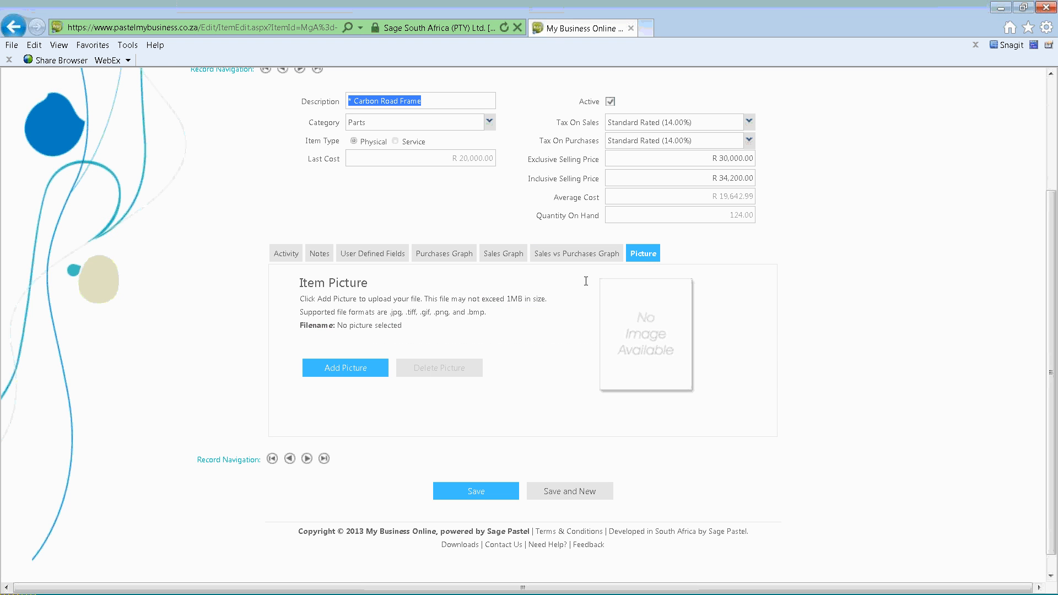
left_click(292, 257)
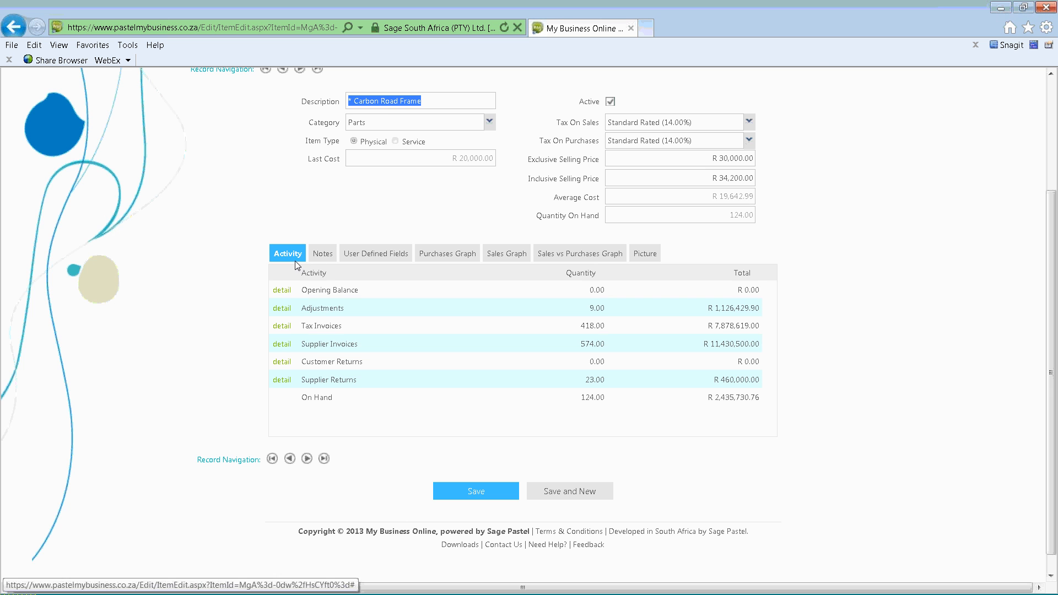
View the company's list of item categories.
scroll(494, 333, "up", 3)
mouse_move(410, 163)
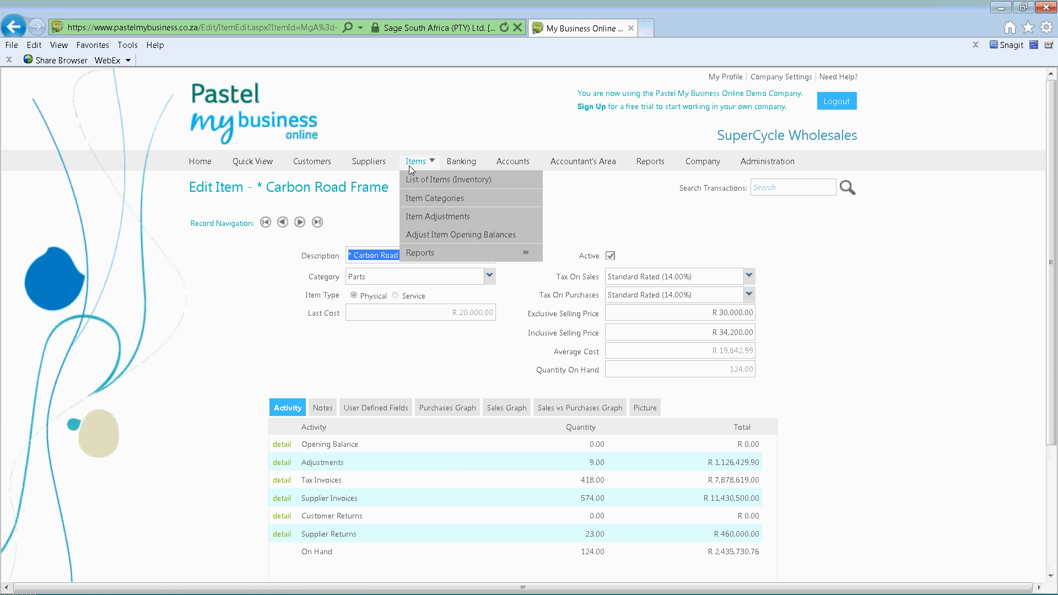
left_click(423, 203)
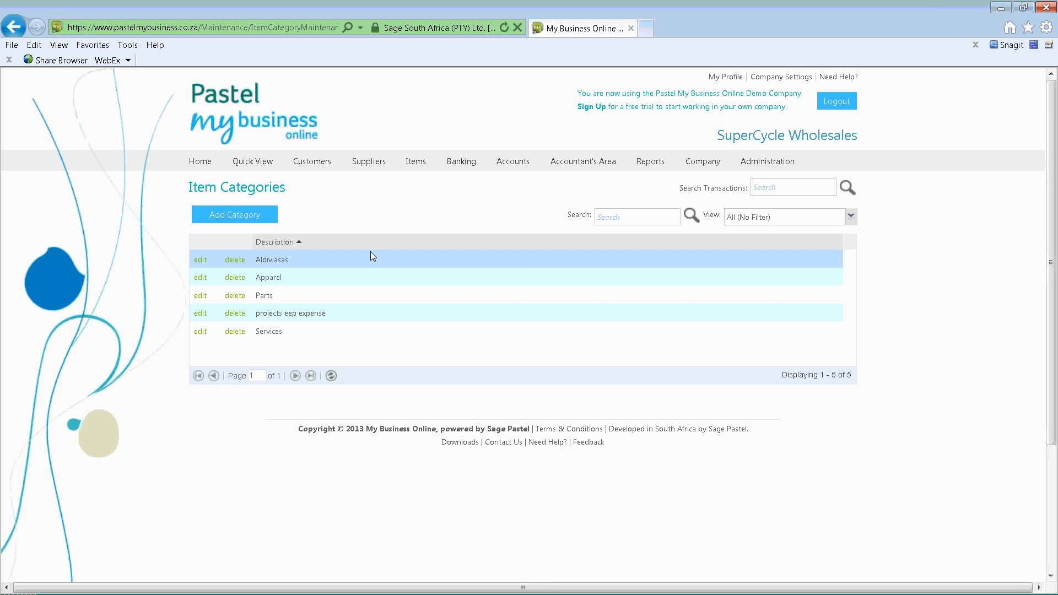
Start an item adjustment for quantity on hand and/or average cost, choosing Bicycle Pump as the item.
mouse_move(411, 164)
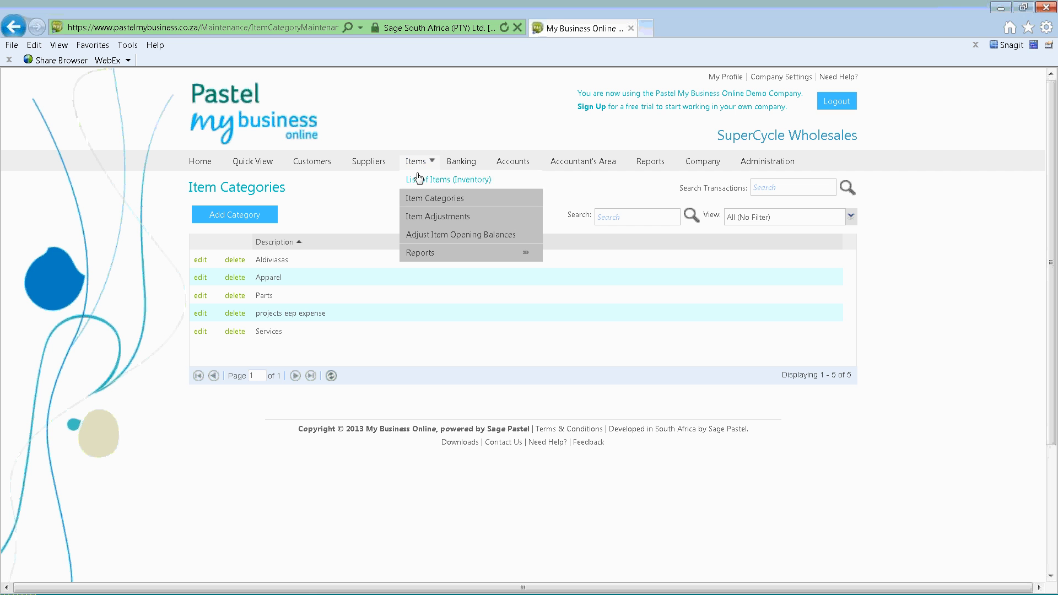
left_click(418, 219)
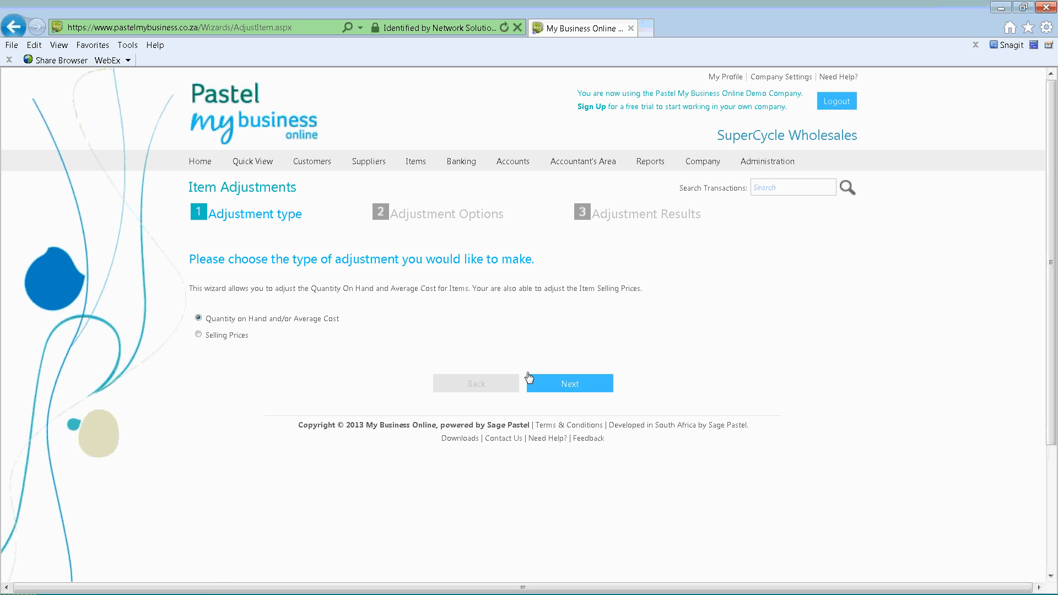
left_click(586, 389)
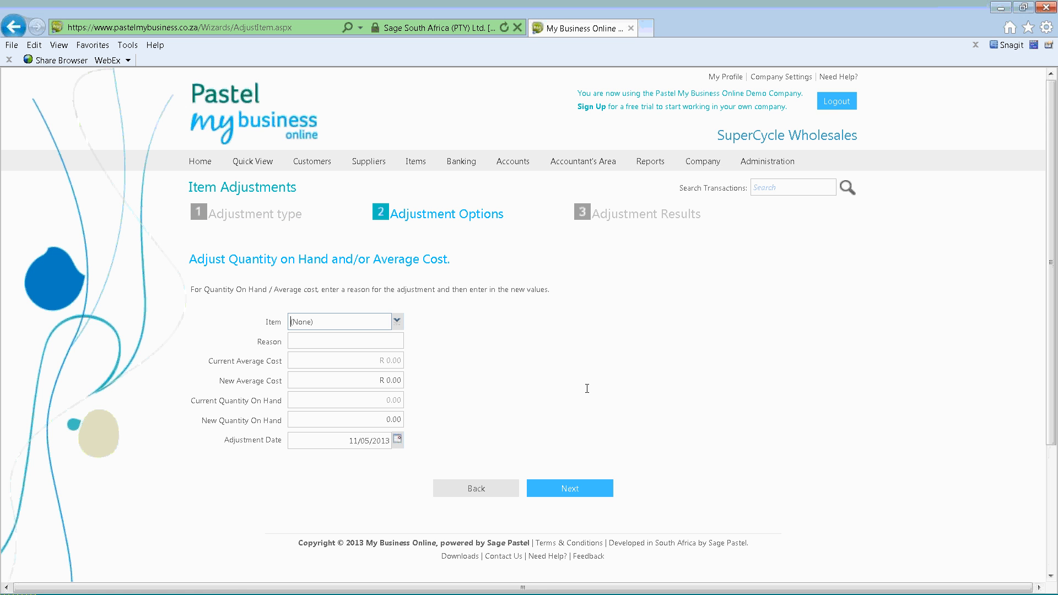
left_click(397, 320)
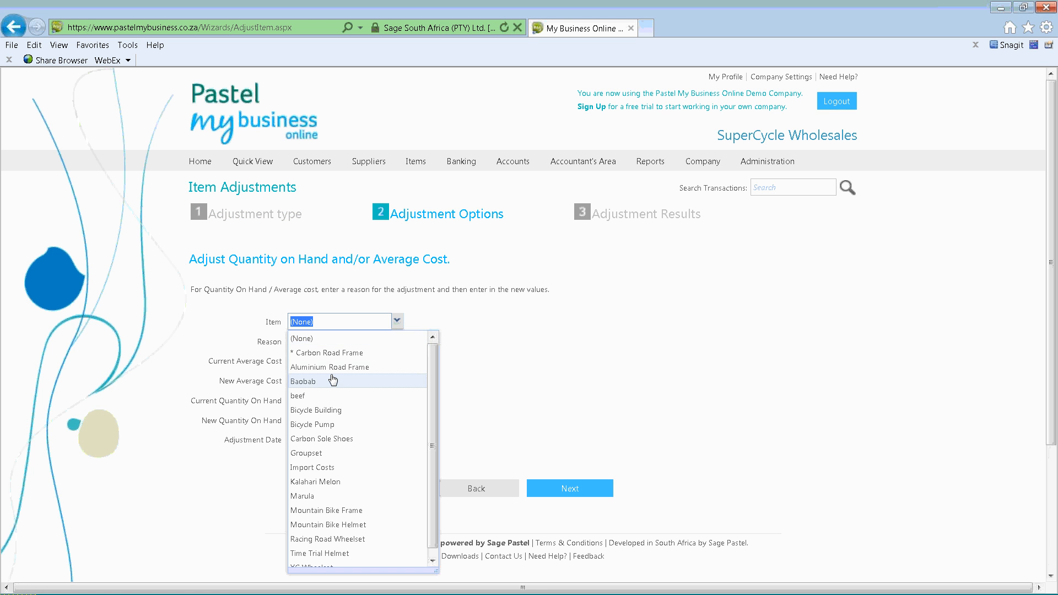
left_click(361, 424)
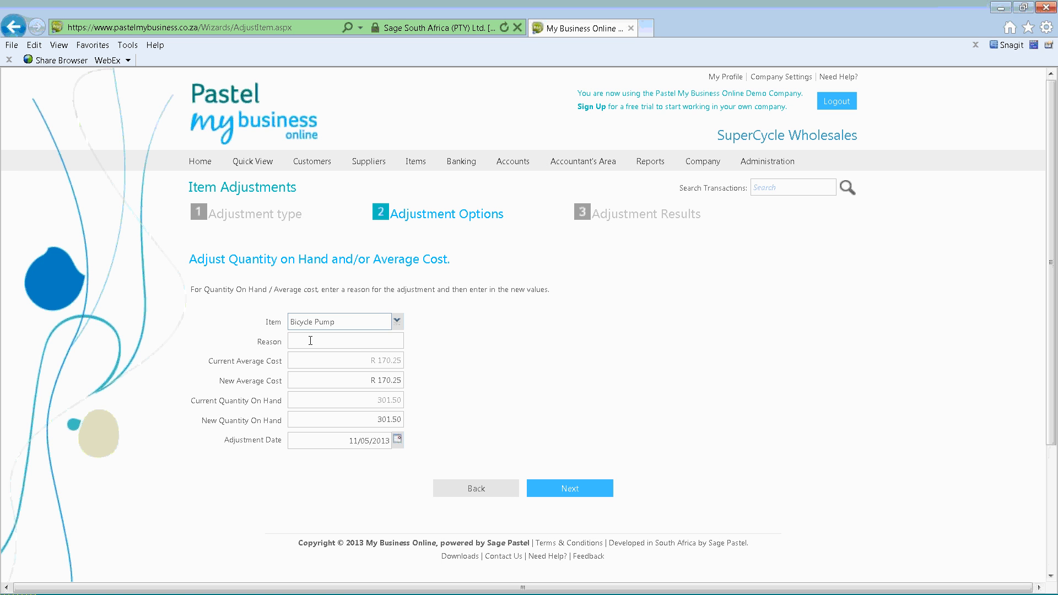
Enter "Damaged dfsdflskdjflkdsjflkksdjflkjsdljdkfkjdkfk" as the reason for the Bicycle Pump adjustment and move back through the text.
left_click(342, 341)
type("Damag")
type("ed dfsdflskdjflkdsjflkksdjflkjsdljdkfkjdkfk")
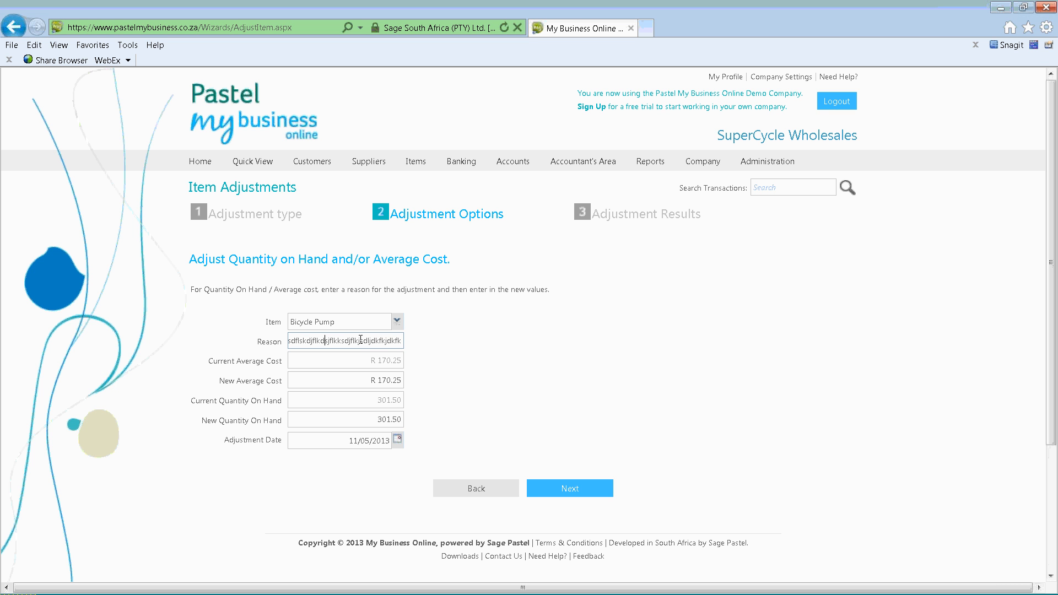
key("Left")
key("Left")
key("Left")
key("Left")
key("Left")
key("Left")
key("Left")
key("Left")
key("Left")
key("Left")
key("Left")
key("Left")
key("Left")
key("Left")
key("Left")
key("Left")
key("Left")
key("Left")
key("Left")
key("Left")
Set the Bicycle Pump's new quantity on hand to 300.00 and complete the adjustment.
left_click(347, 427)
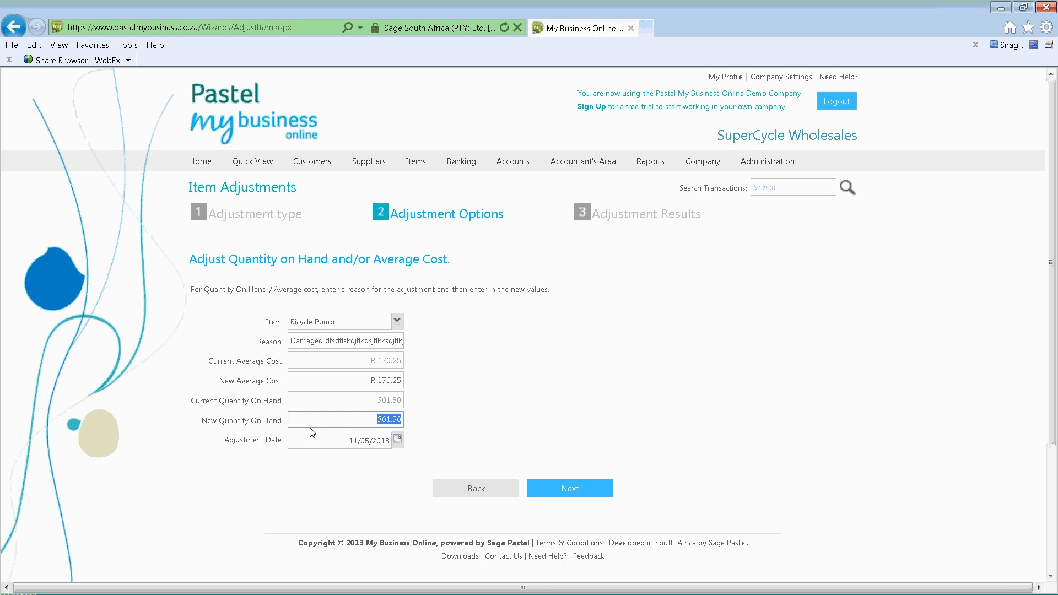
type("3")
key("shift+Tab")
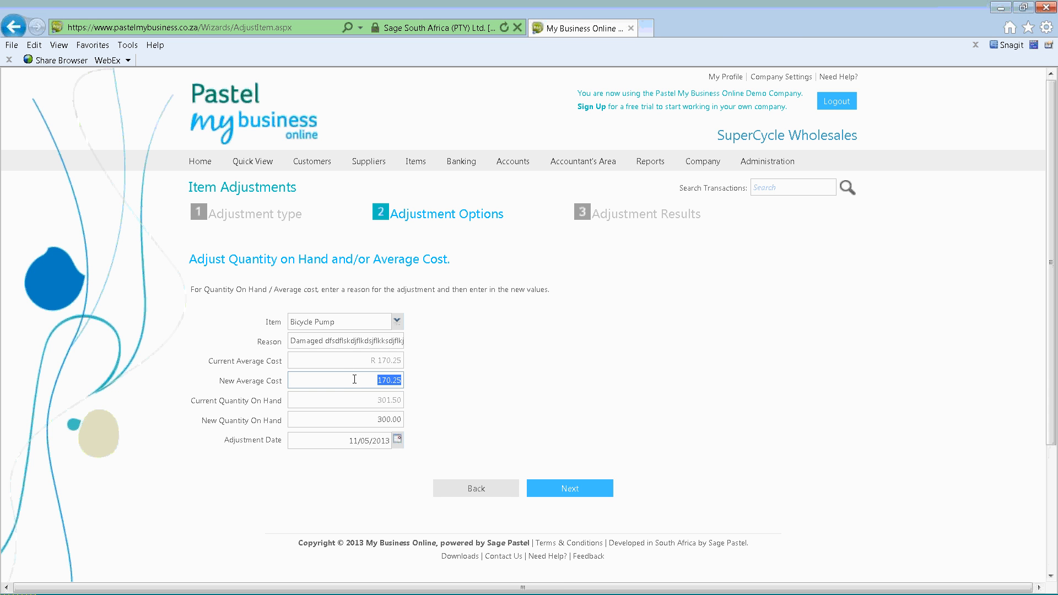
left_click(480, 398)
left_click(589, 499)
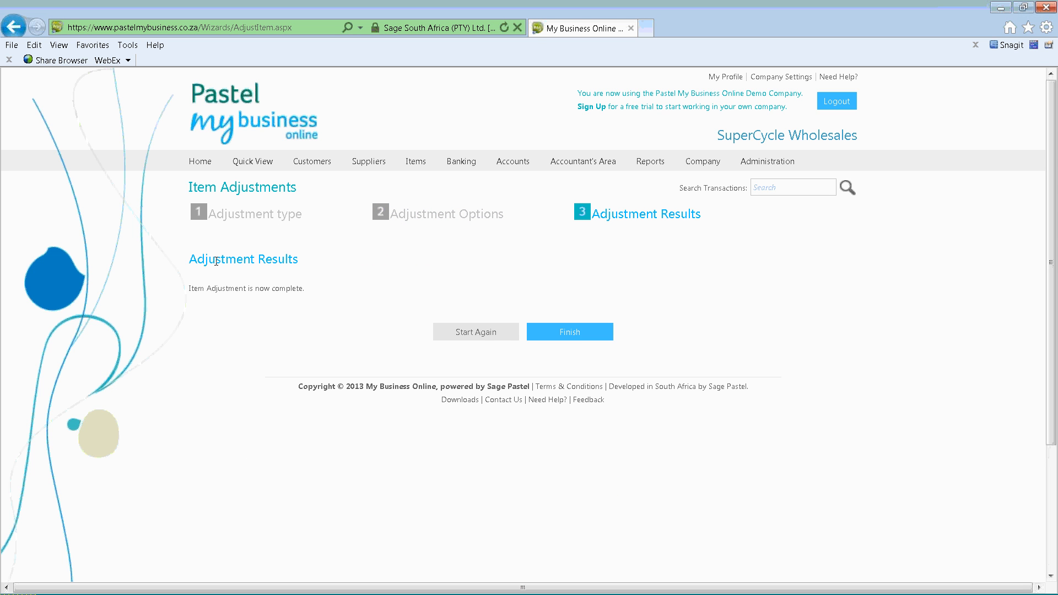
left_click(553, 332)
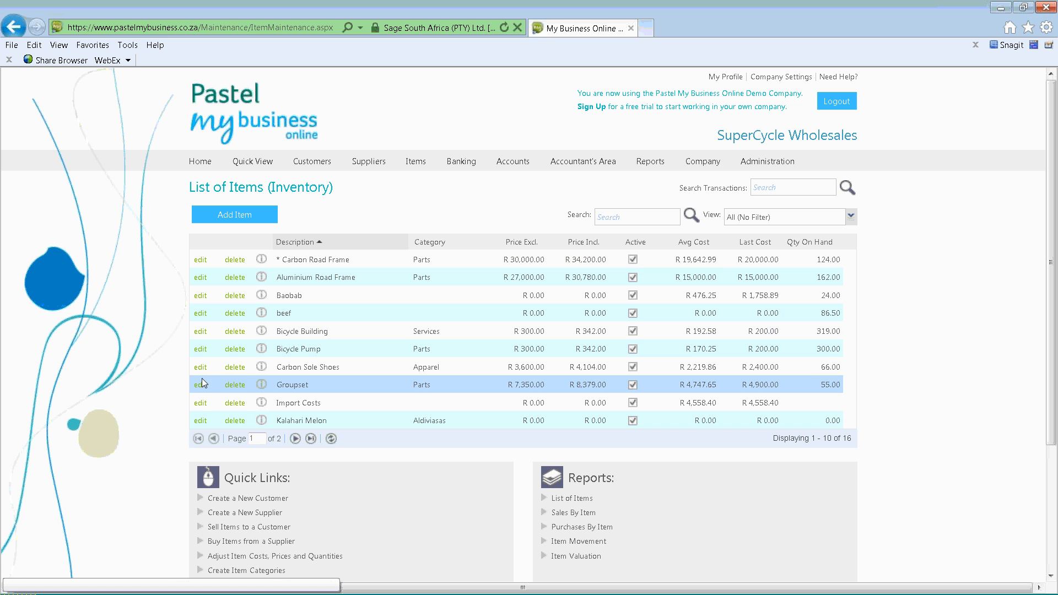
Look through both pages of the inventory list and open Bicycle Pump to check its adjusted quantity and activity.
left_click(295, 438)
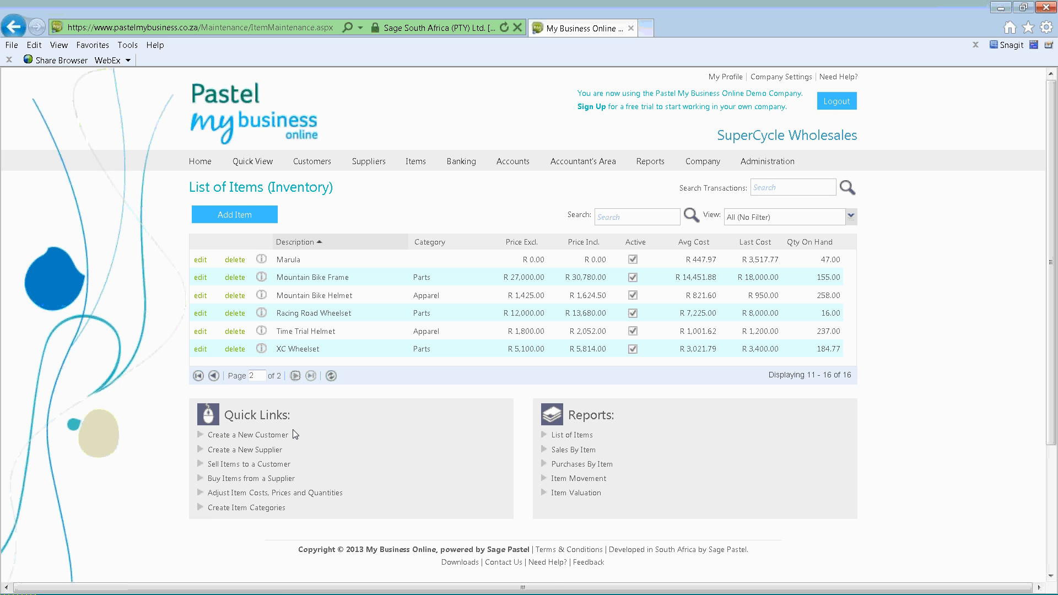
left_click(214, 375)
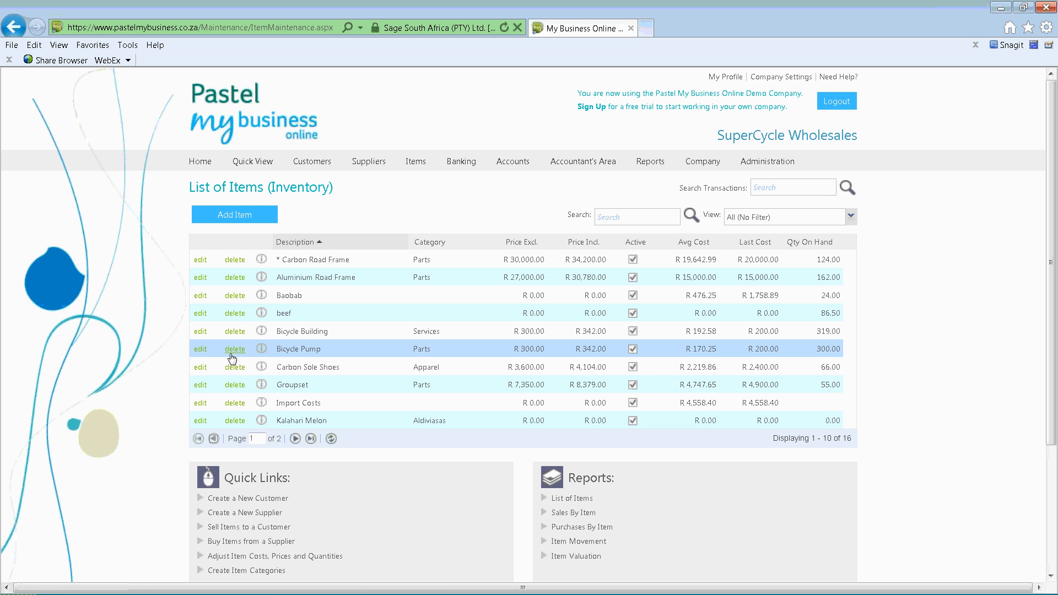
left_click(198, 350)
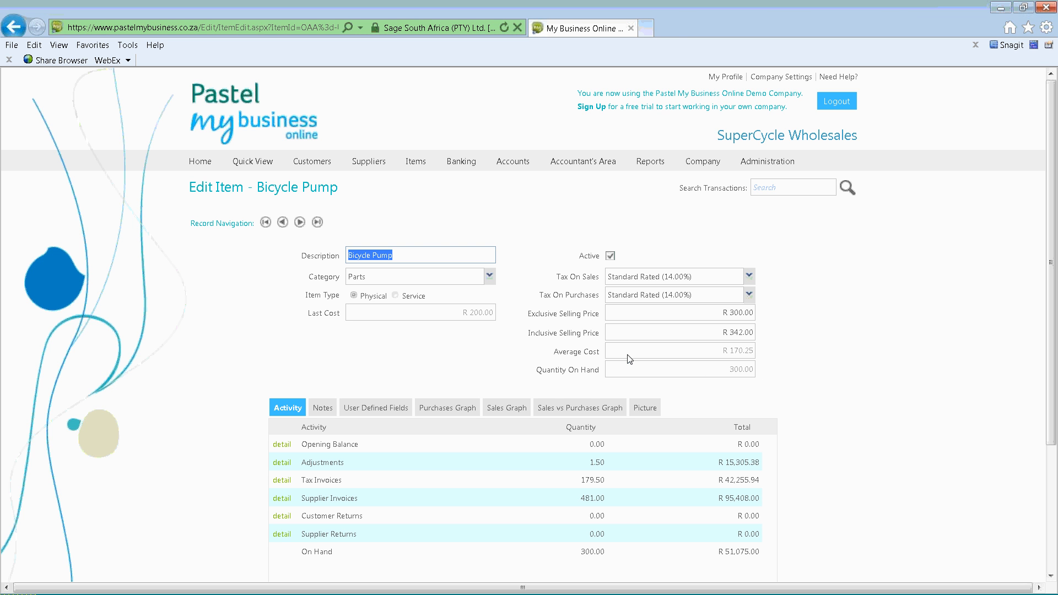
Start an item opening balance adjustment with * Carbon Road Frame as the item.
mouse_move(371, 164)
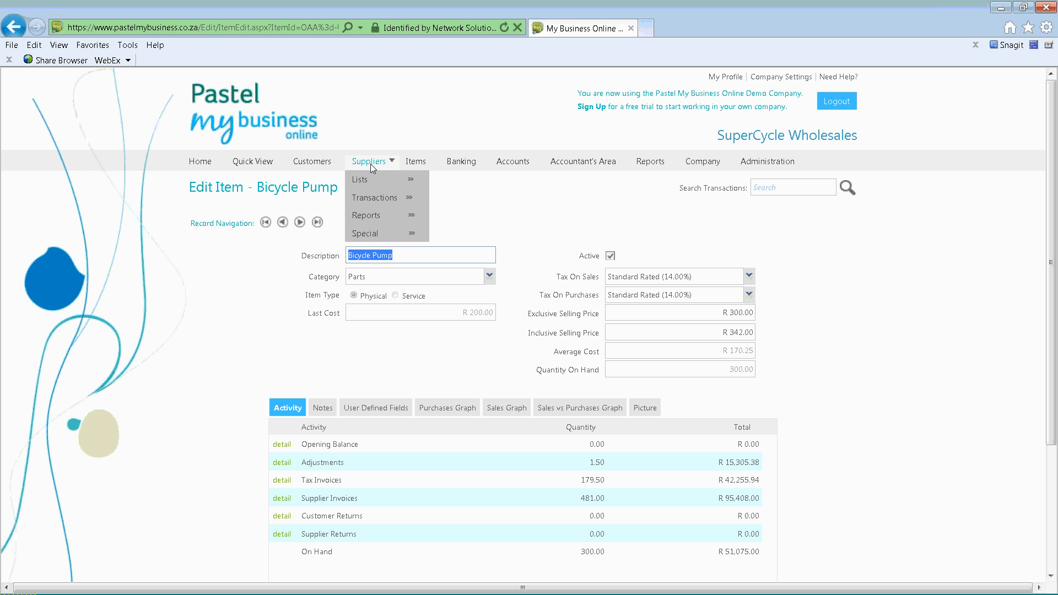
mouse_move(412, 165)
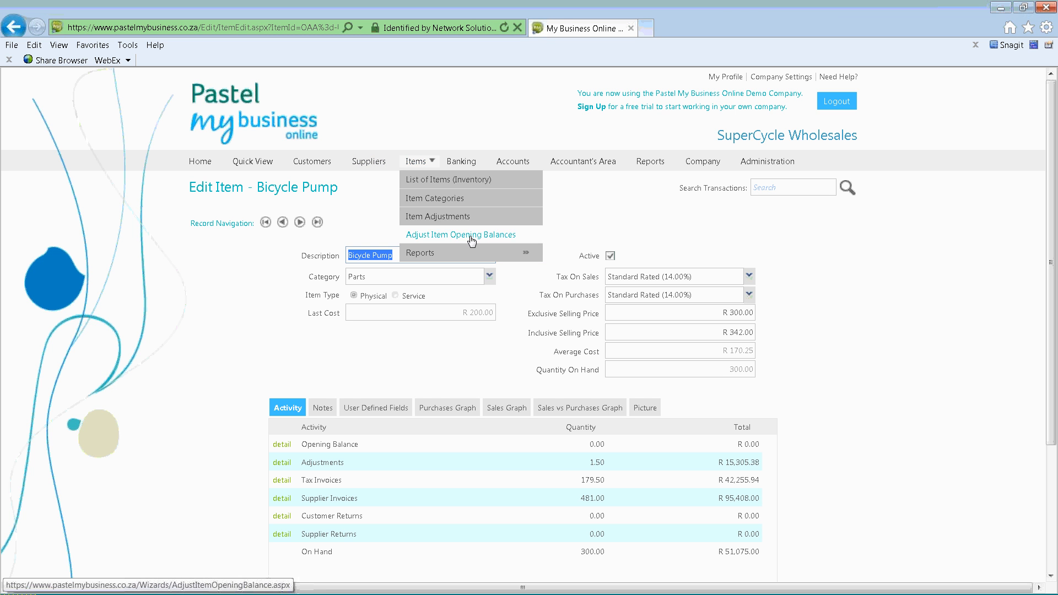
left_click(433, 241)
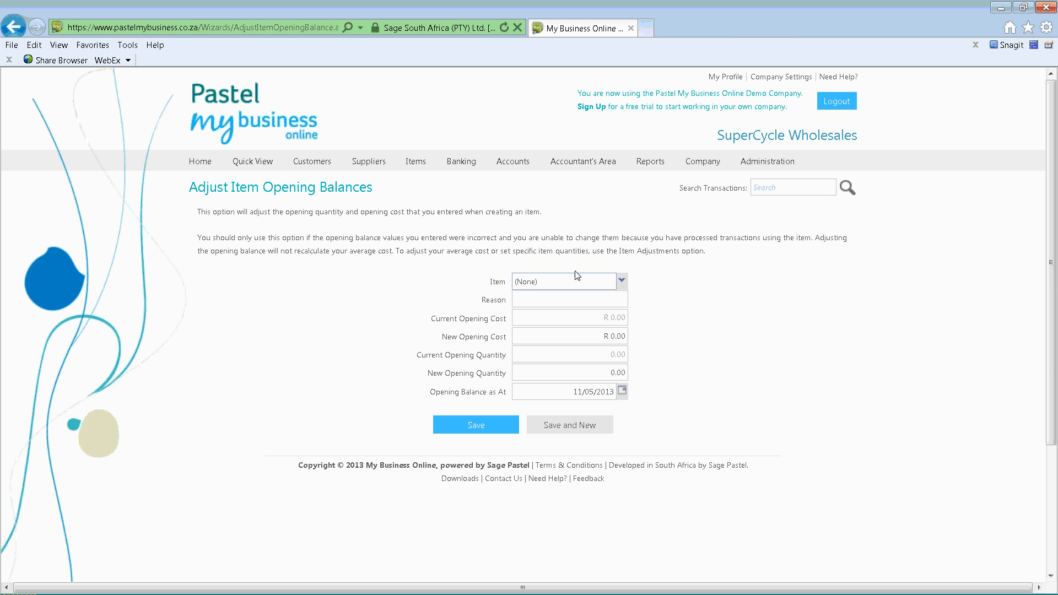
left_click(621, 280)
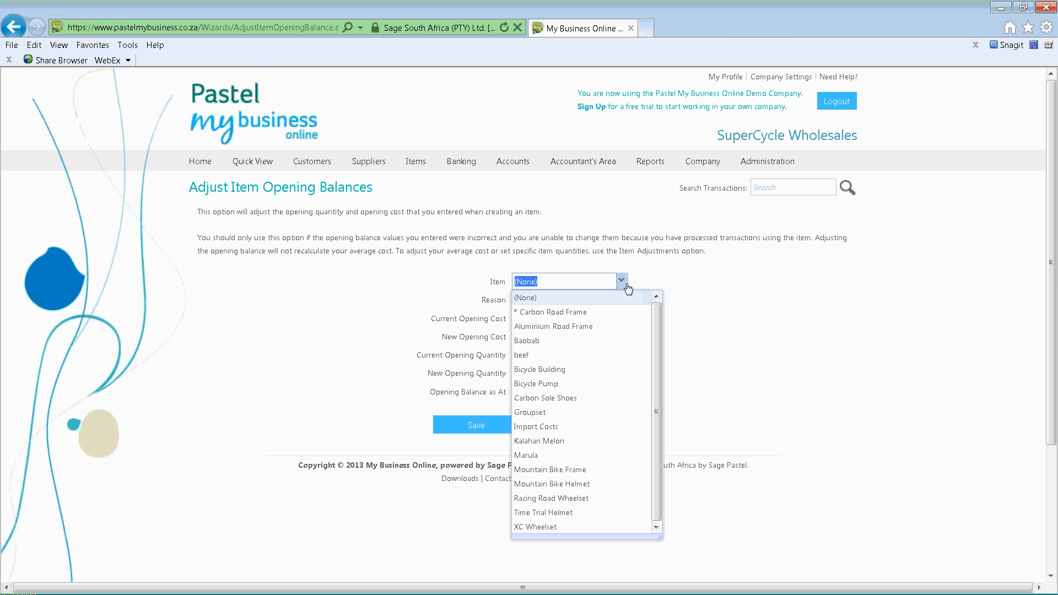
left_click(575, 312)
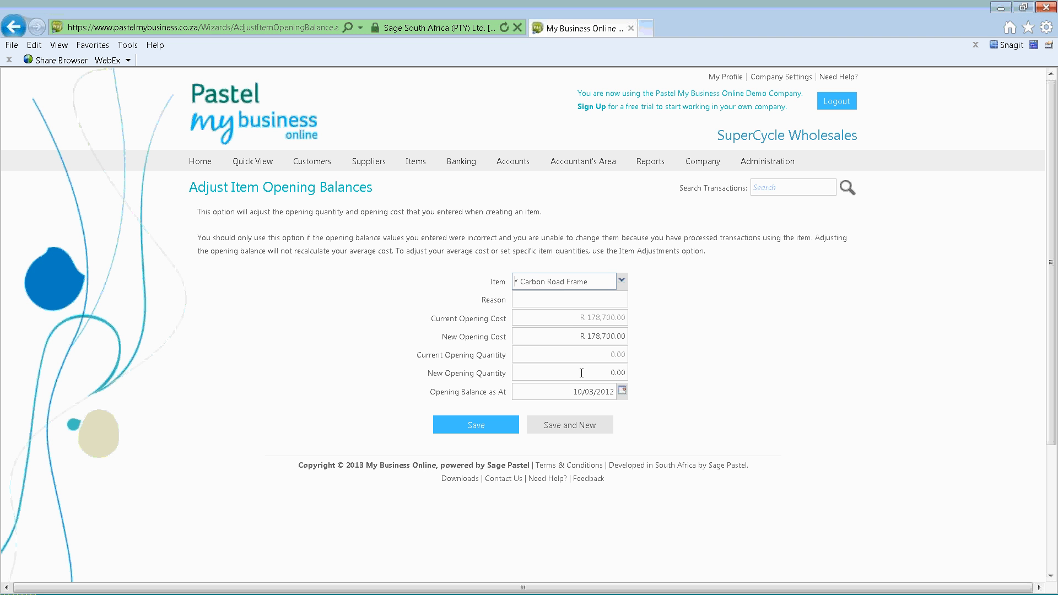
Choose Aluminium Road Frame as the item for the opening balance adjustment and open its new opening quantity for editing.
left_click(621, 281)
left_click(577, 324)
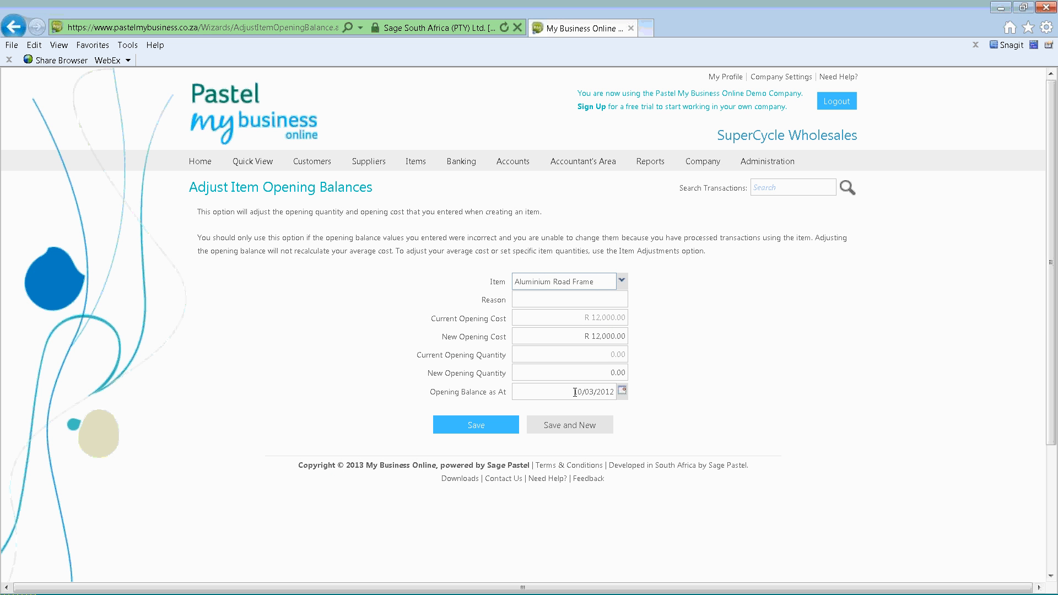
left_click(567, 373)
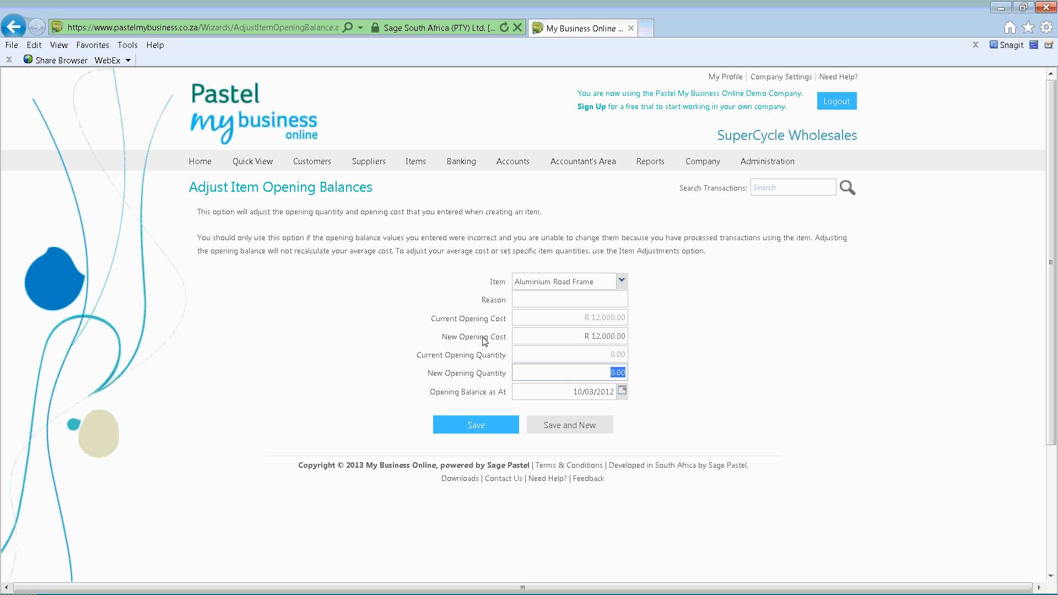
Start a new item adjustment of the Selling Prices type and proceed to its adjustment options.
mouse_move(408, 173)
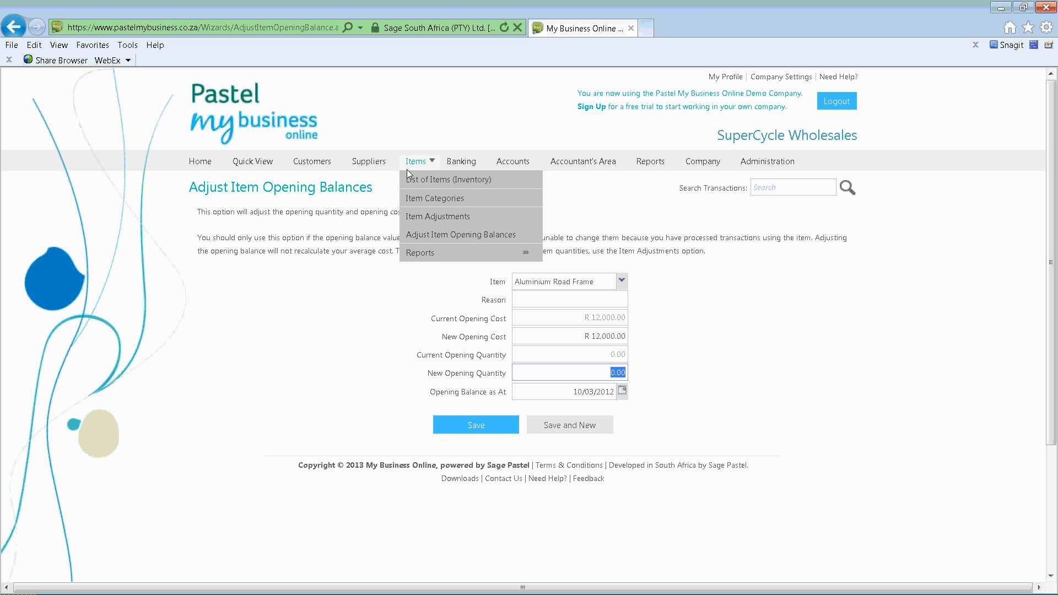
left_click(430, 222)
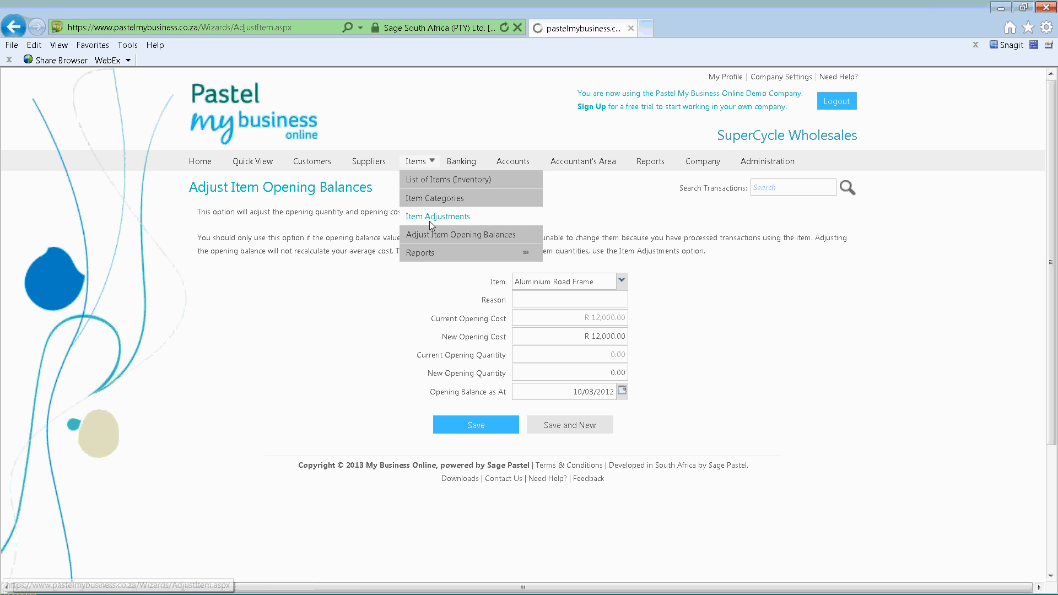
left_click(207, 335)
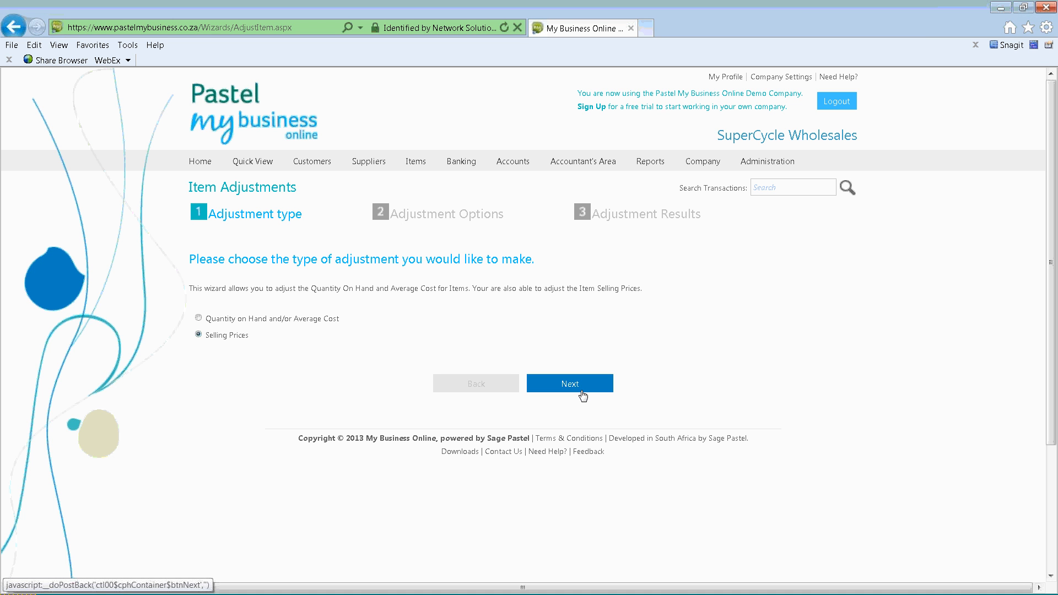
left_click(198, 335)
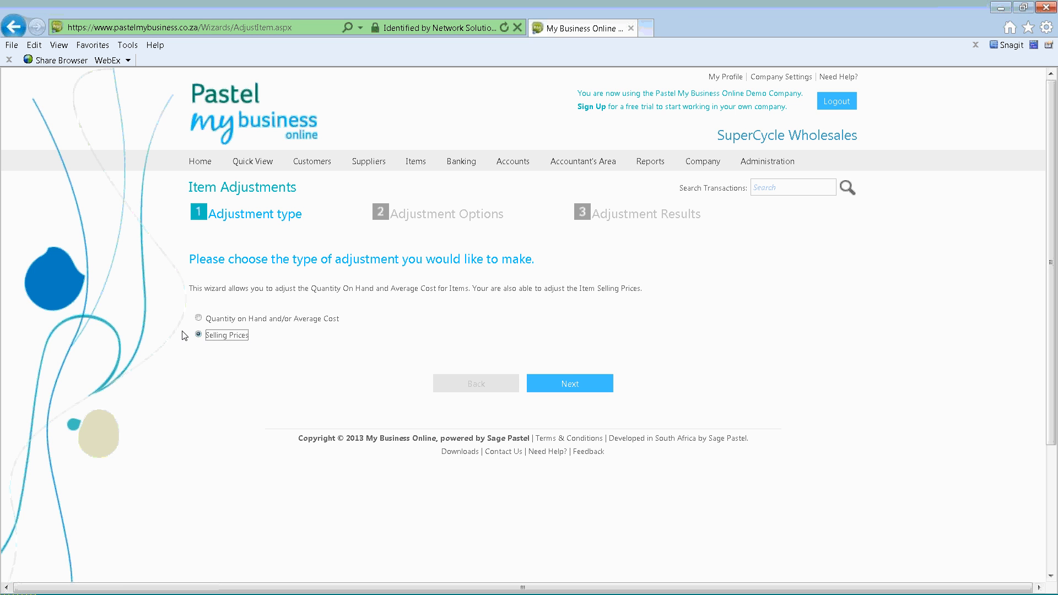
left_click(589, 385)
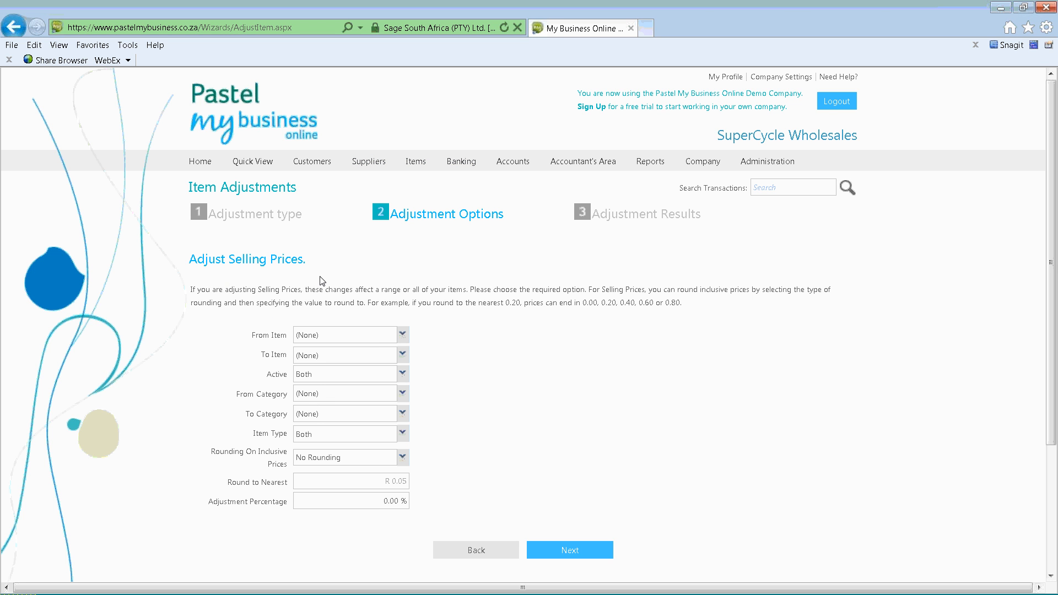
Limit the selling price adjustment to the Services category and set the adjustment percentage to 5.00 %.
left_click(402, 375)
left_click(403, 374)
left_click(403, 394)
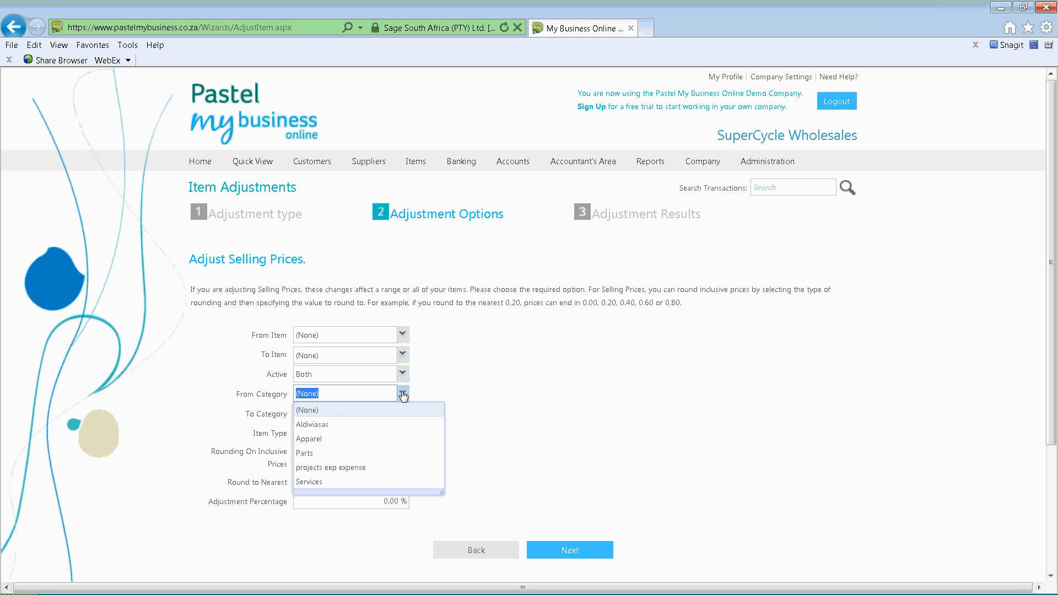
left_click(403, 394)
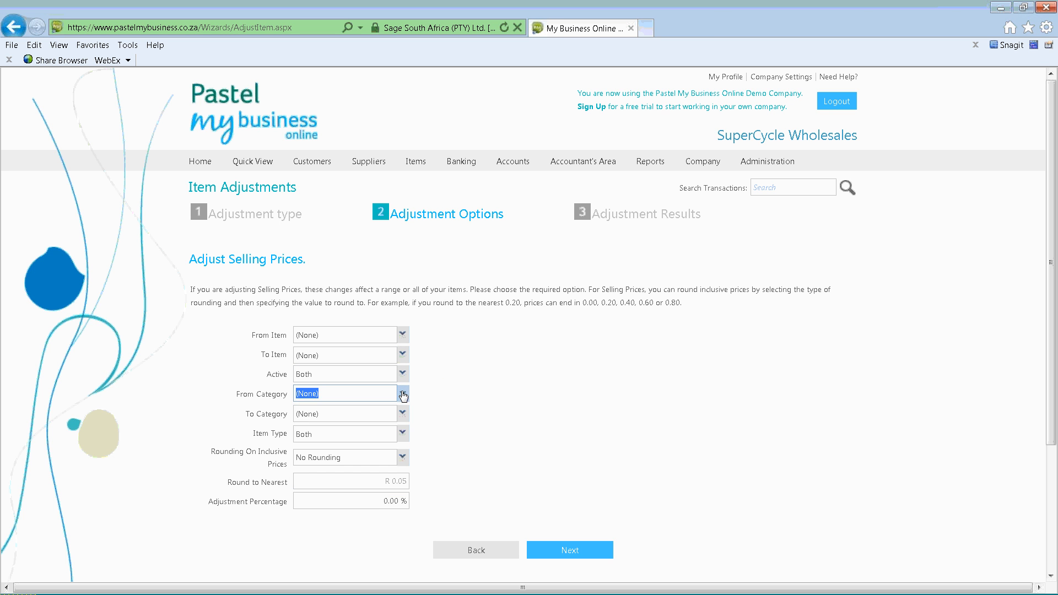
left_click(403, 393)
left_click(343, 482)
left_click(367, 499)
type("5")
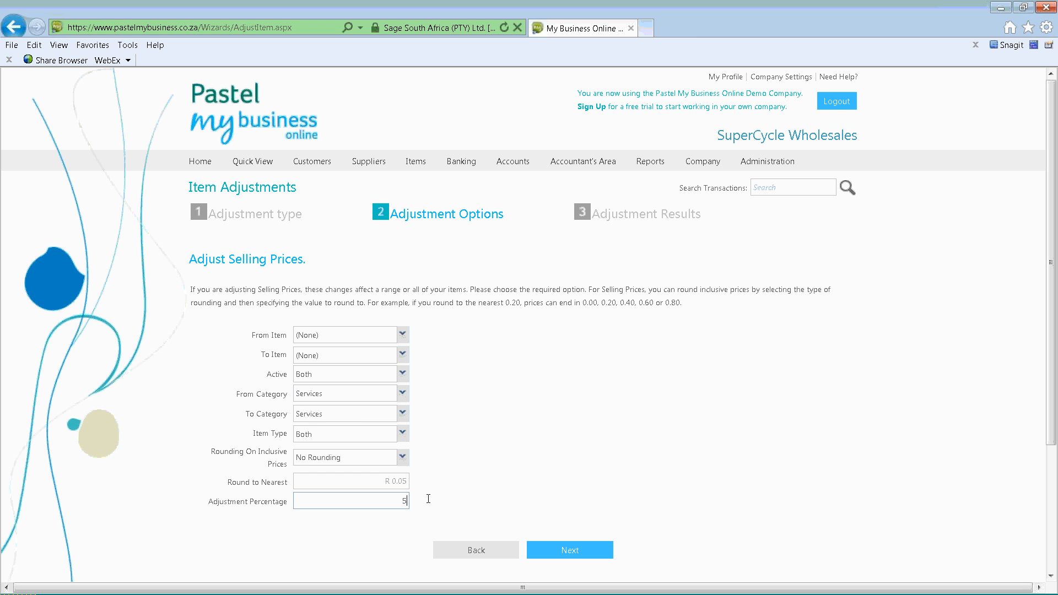
left_click(352, 485)
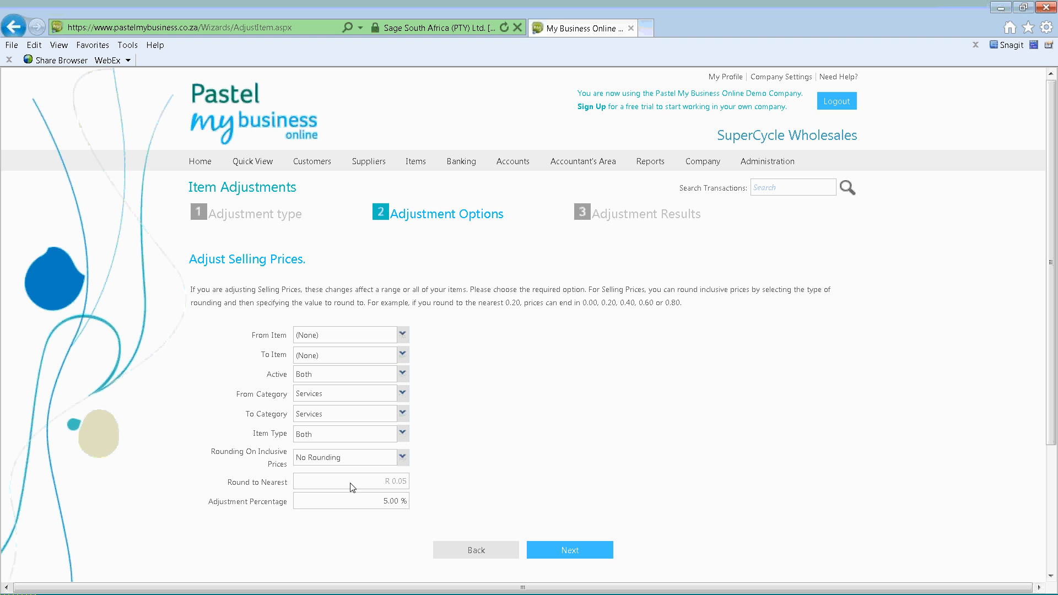
Set rounding on inclusive prices to Round Up, to the nearest R 0.10.
left_click(404, 461)
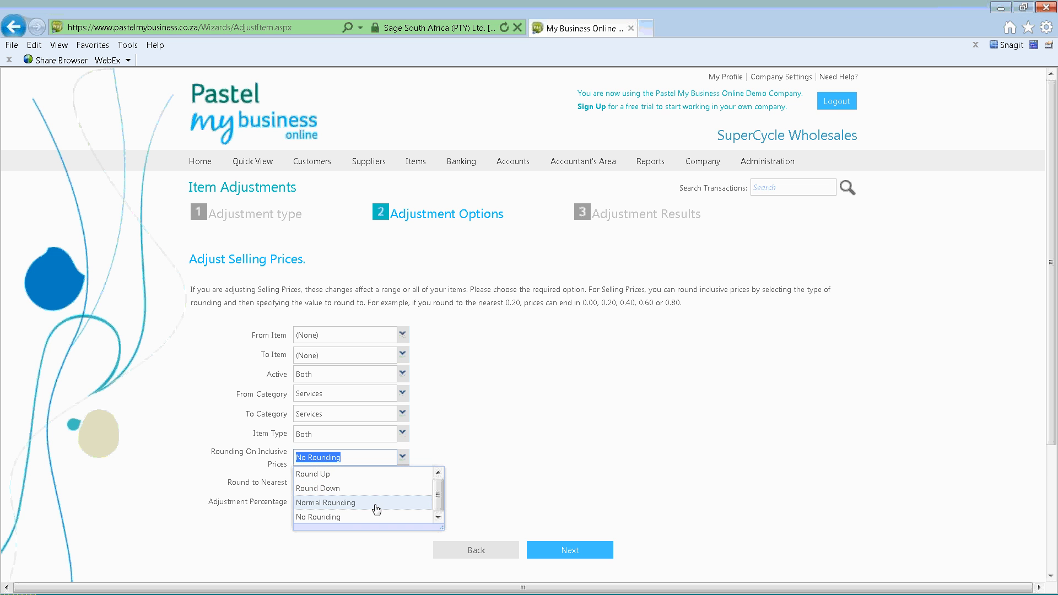
left_click(347, 473)
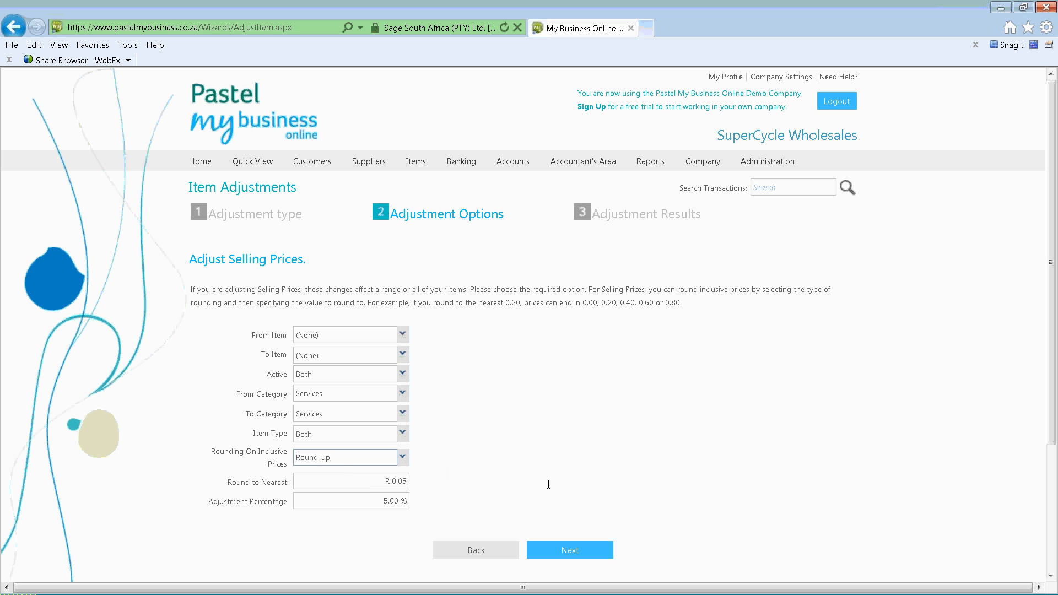
left_click(375, 482)
key("BackSpace")
key("BackSpace")
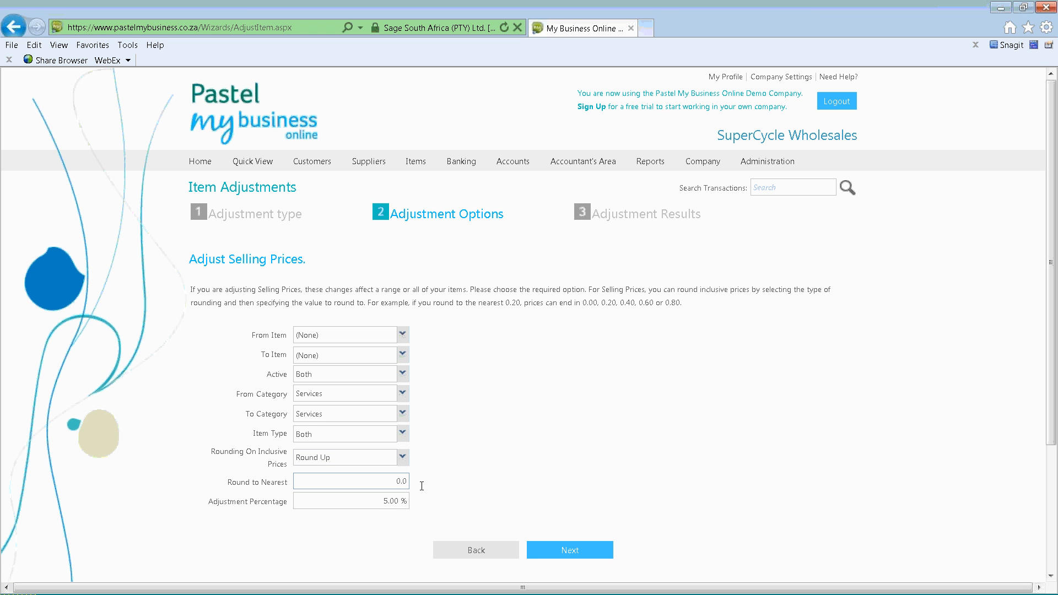
type("10")
key("Tab")
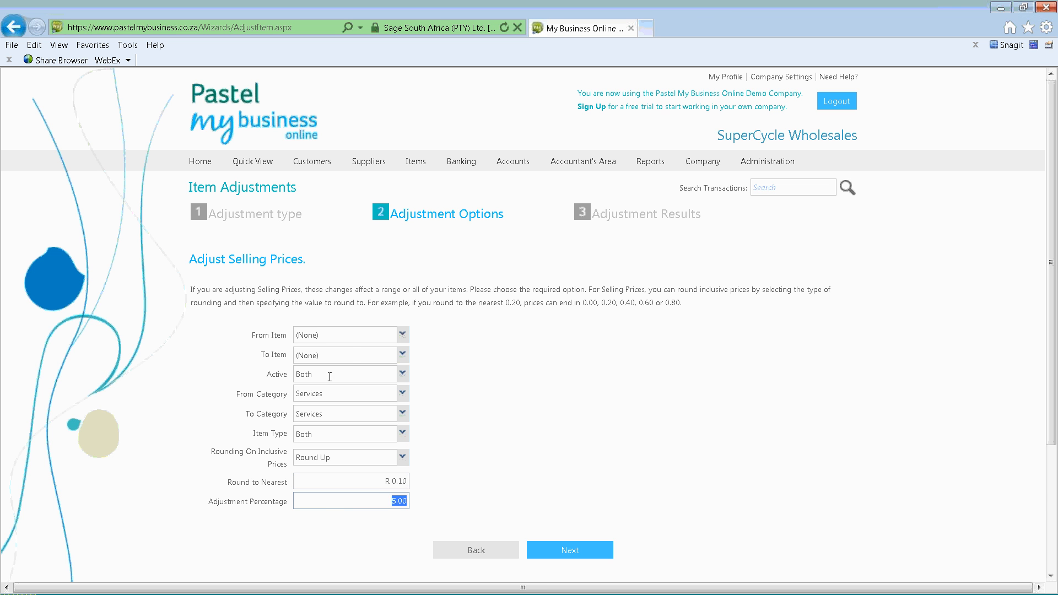
Check the item range options without choosing an item, then run the selling price adjustment and finish the wizard.
left_click(352, 355)
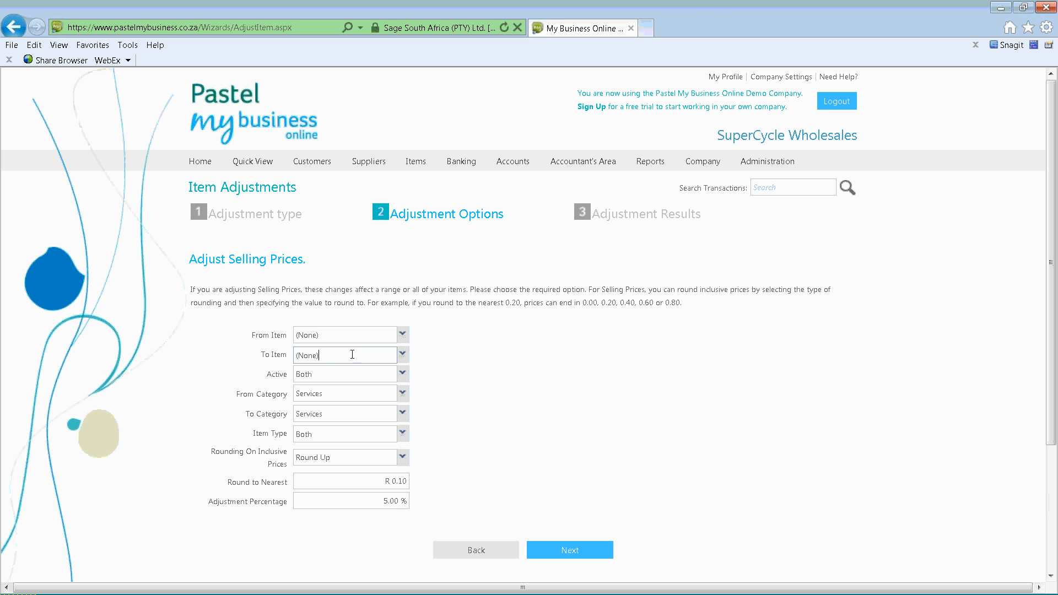
left_click(402, 334)
left_click(463, 373)
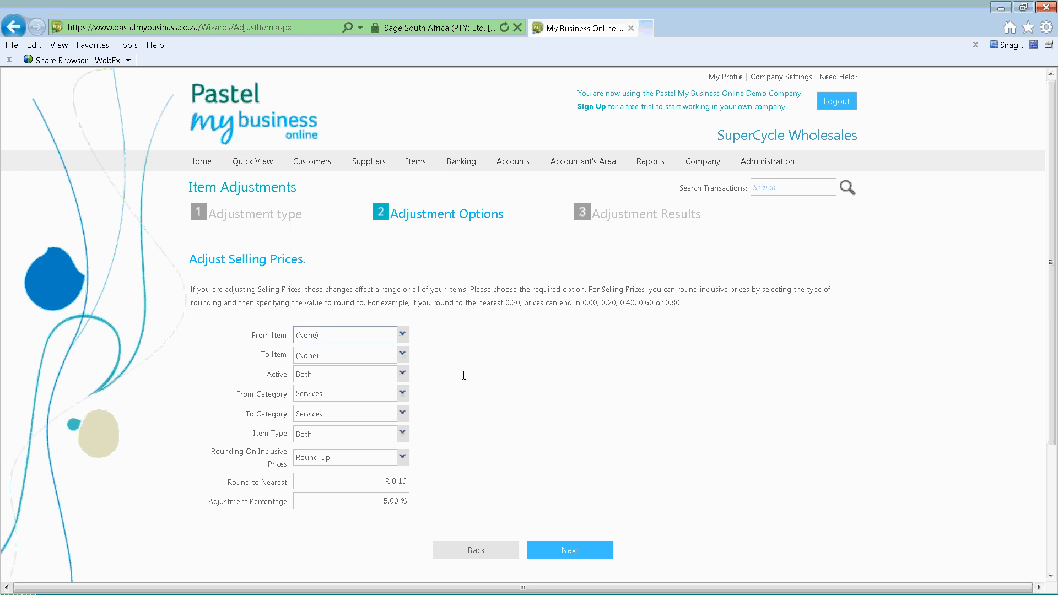
scroll(464, 376, "down", 3)
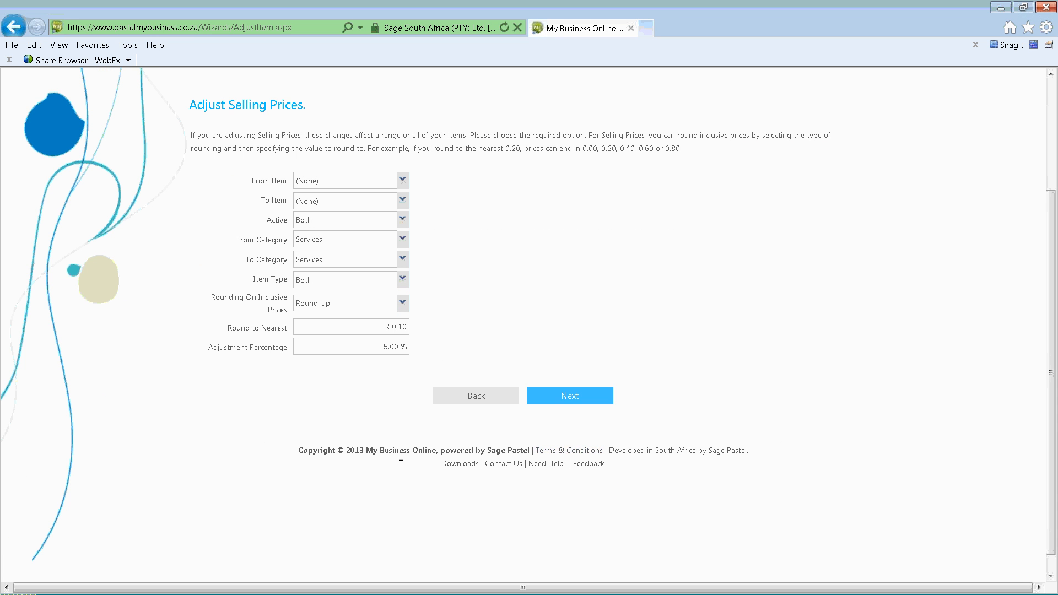
left_click(575, 397)
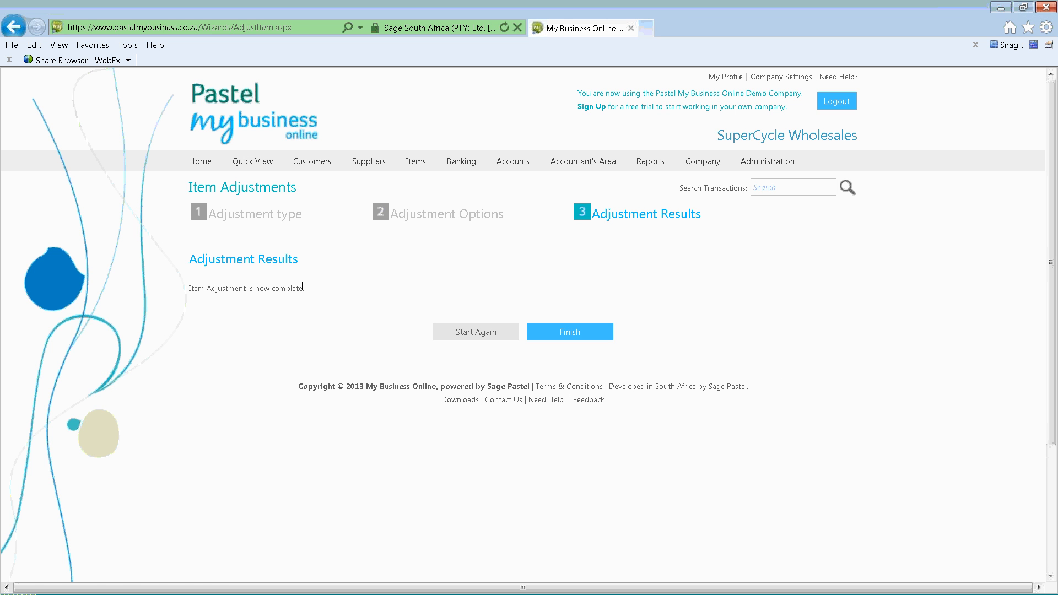
left_click(551, 337)
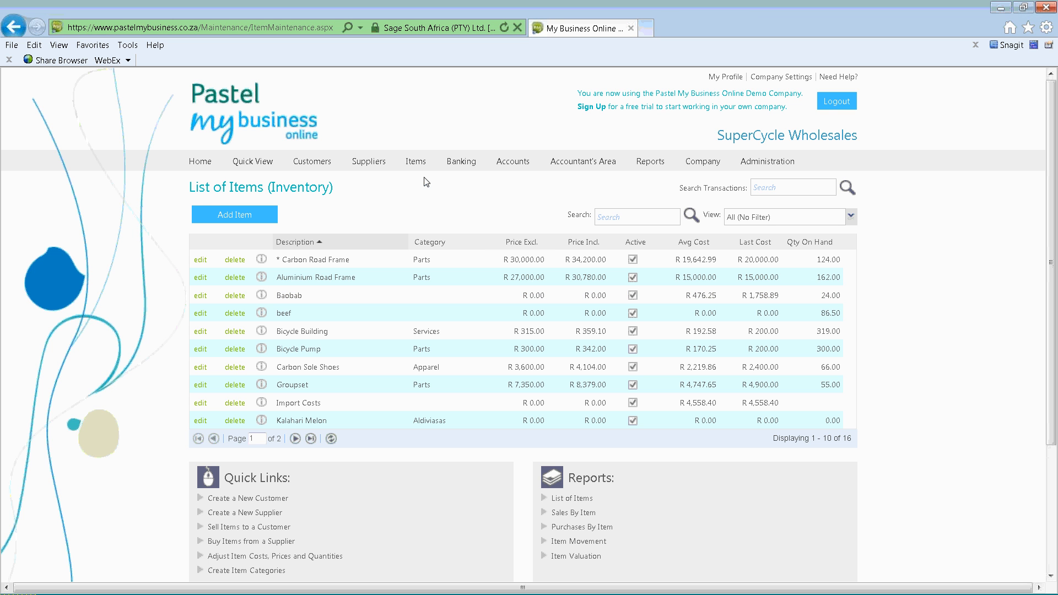
Generate an Item Listing report for viewing with user defined fields shown.
mouse_move(417, 167)
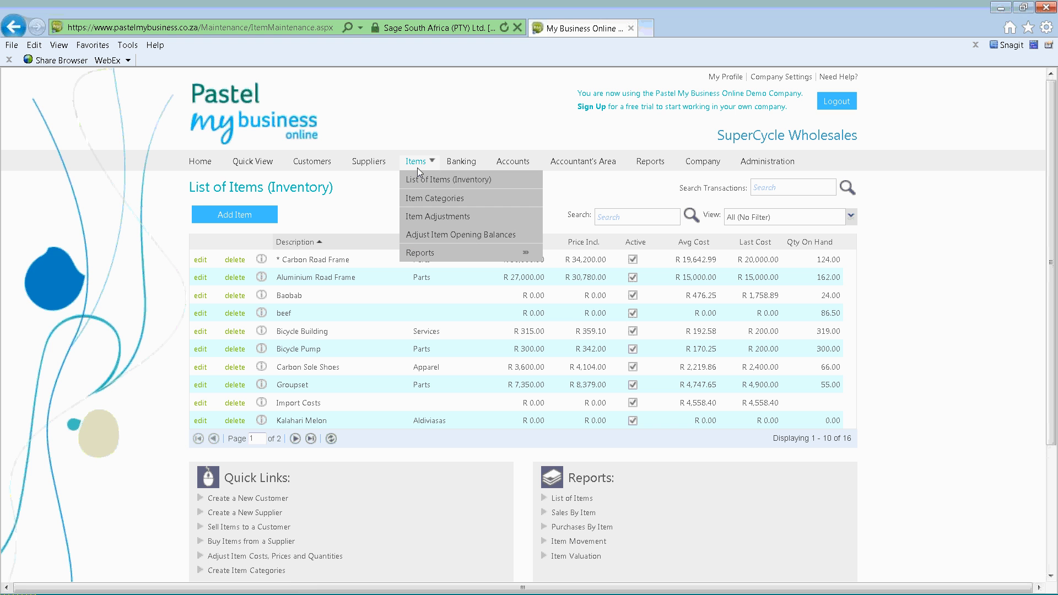
mouse_move(468, 252)
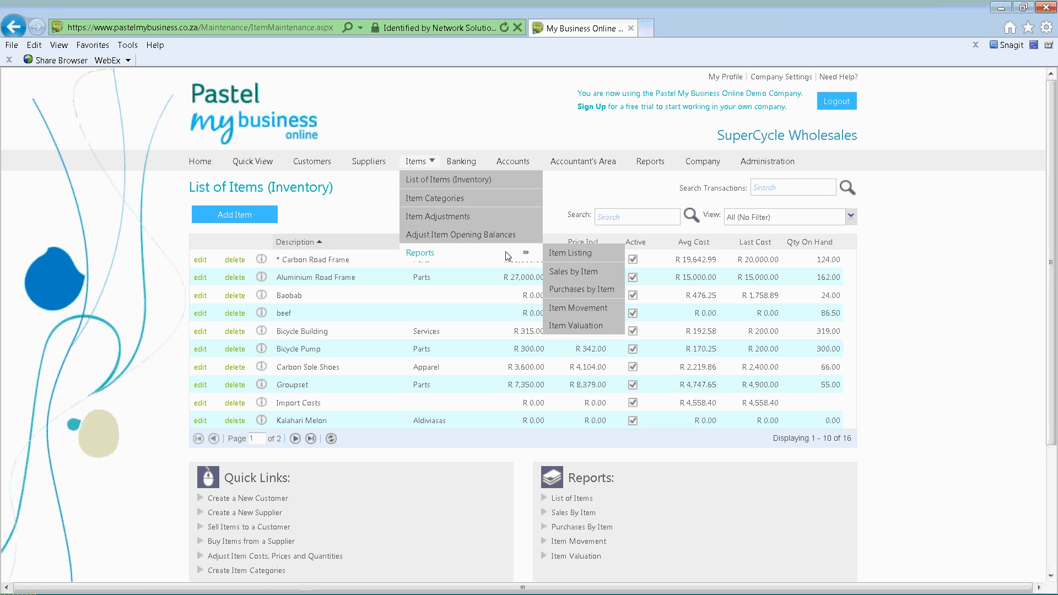
left_click(567, 253)
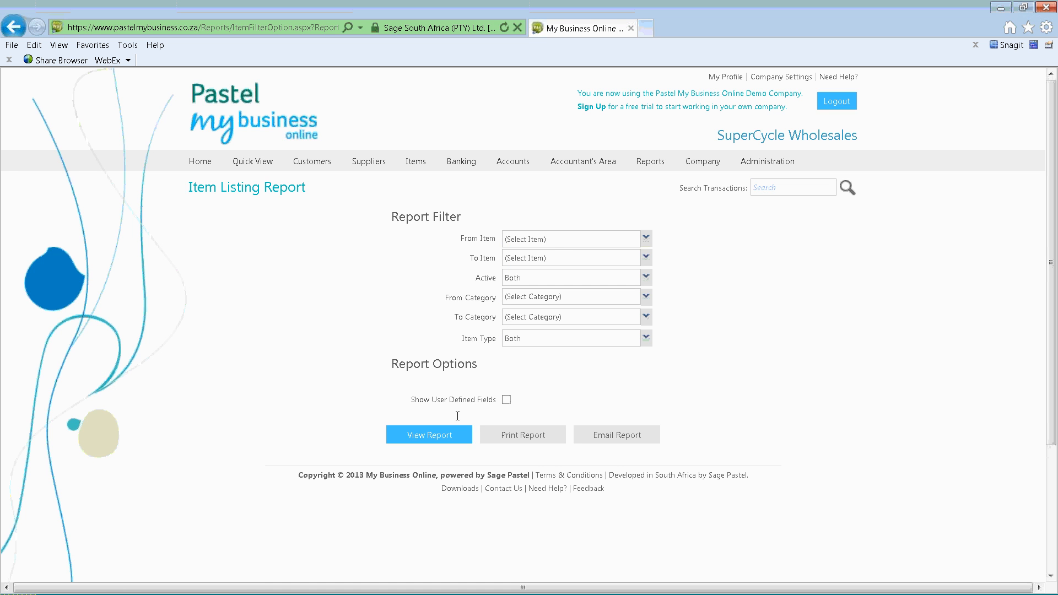
left_click(506, 400)
left_click(425, 441)
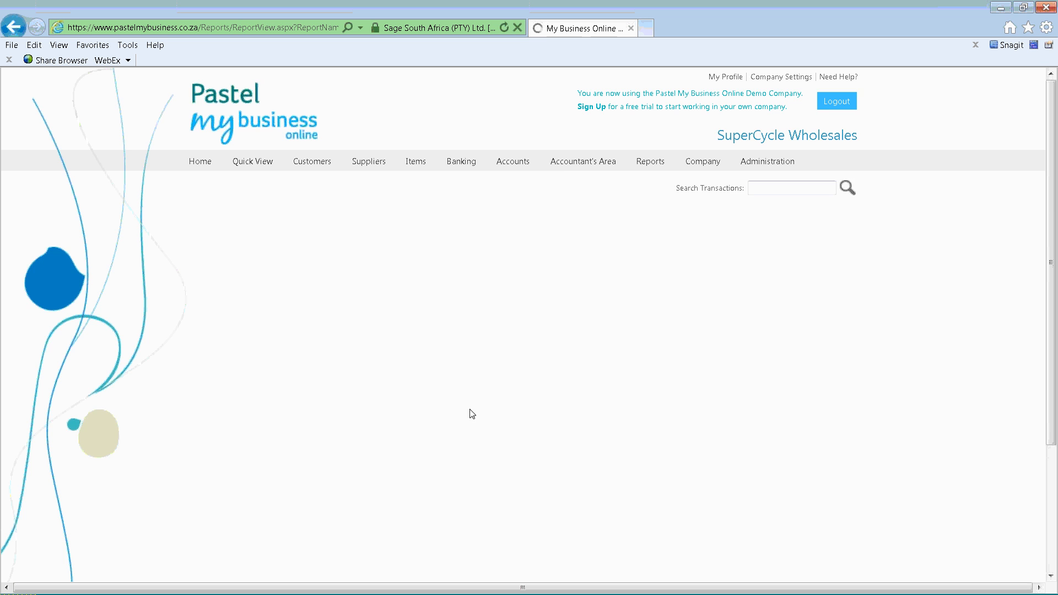
Look through the first page of the Item Listing report and highlight the user defined fields of * Carbon Road Frame.
scroll(549, 353, "down", 2)
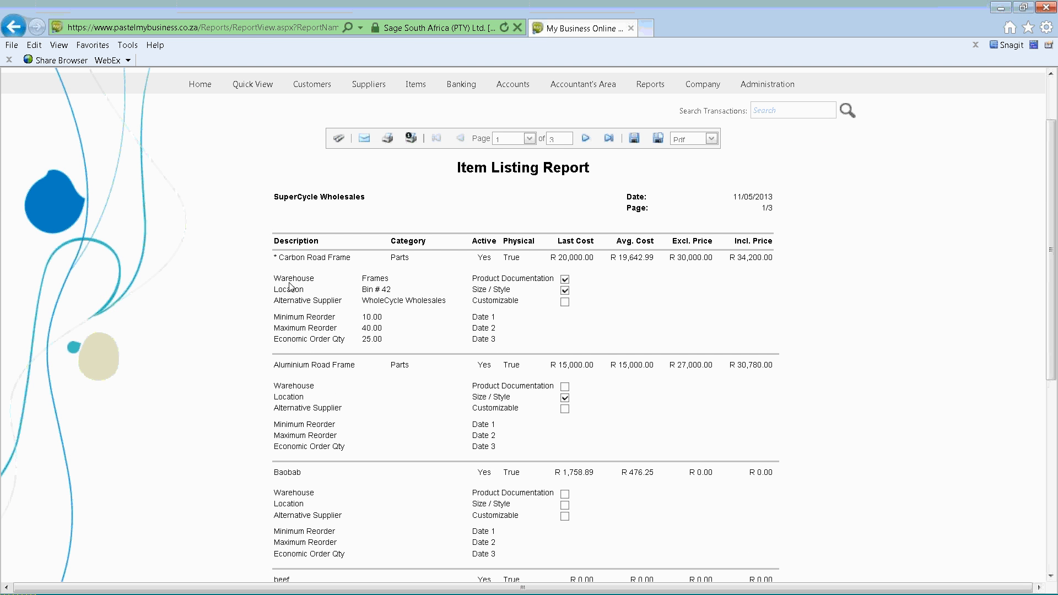
scroll(331, 308, "down", 4)
scroll(355, 292, "down", 3)
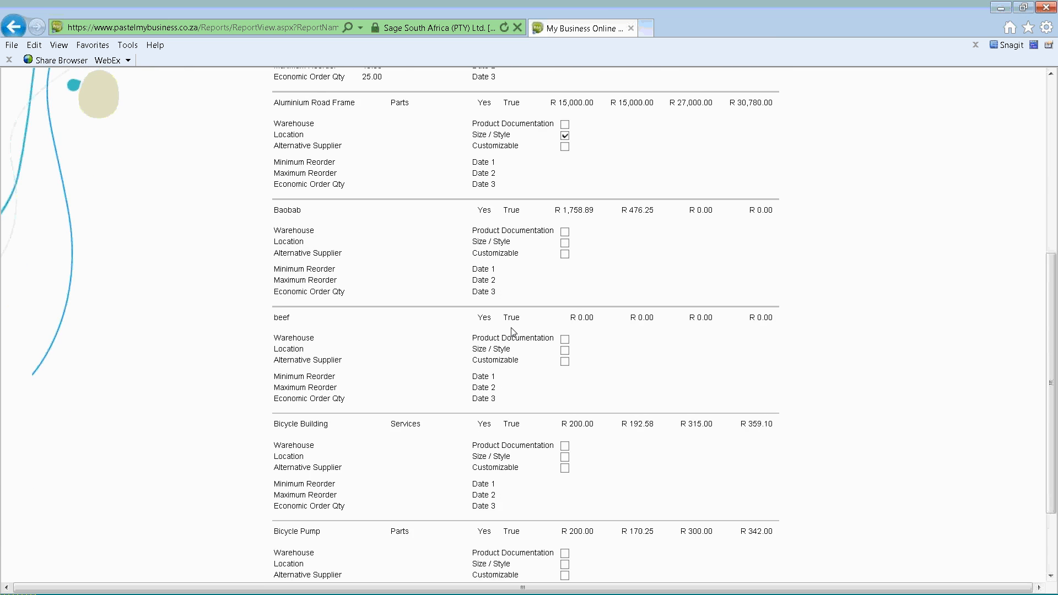
scroll(512, 333, "up", 7)
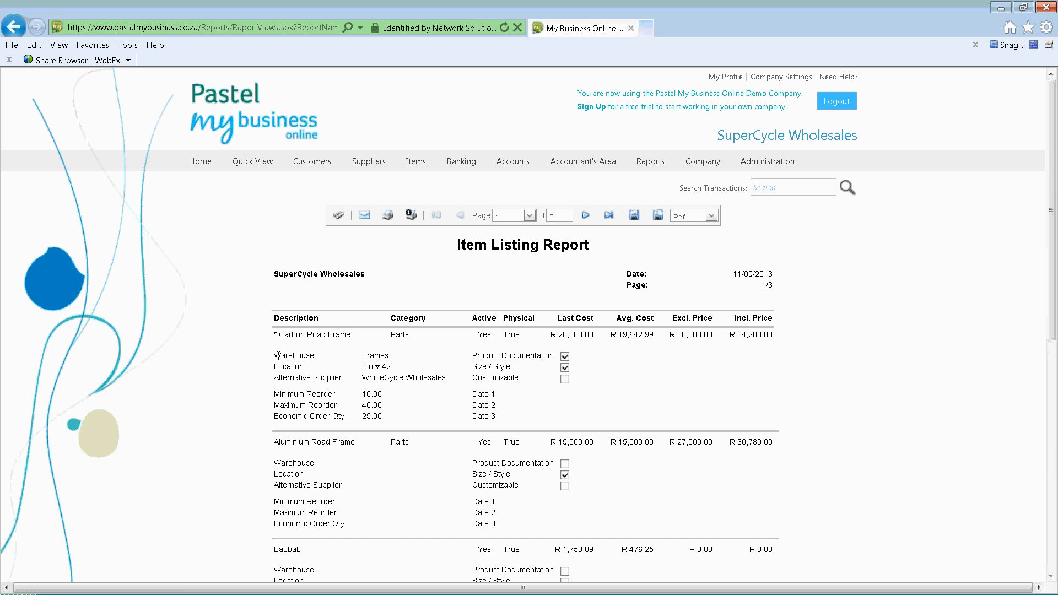
left_click_drag(278, 355, 412, 384)
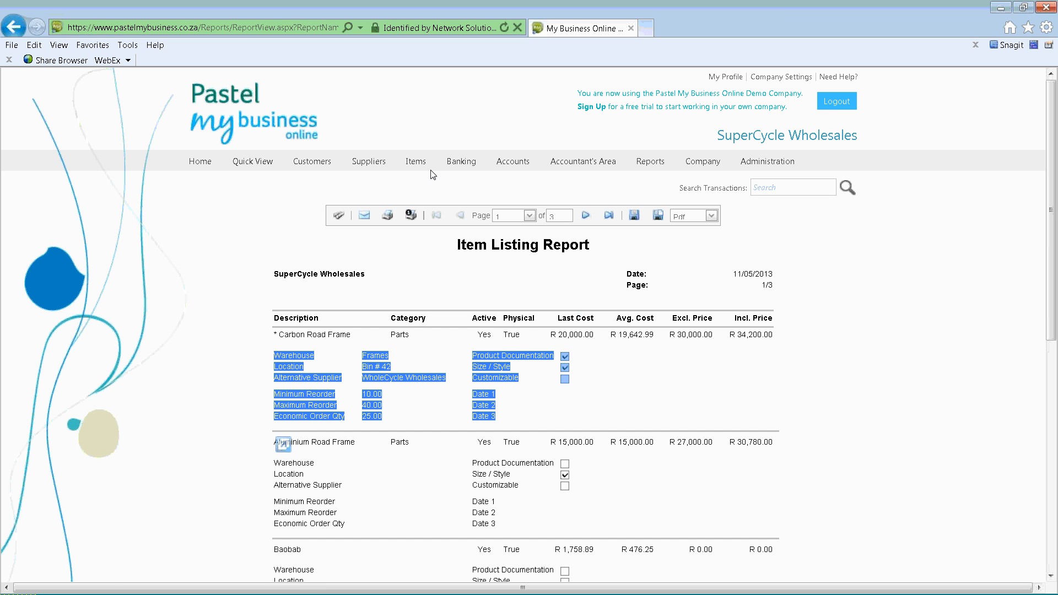
View the Sales by Item report for the current month, including customer returns, and look through its entries.
mouse_move(415, 165)
mouse_move(434, 251)
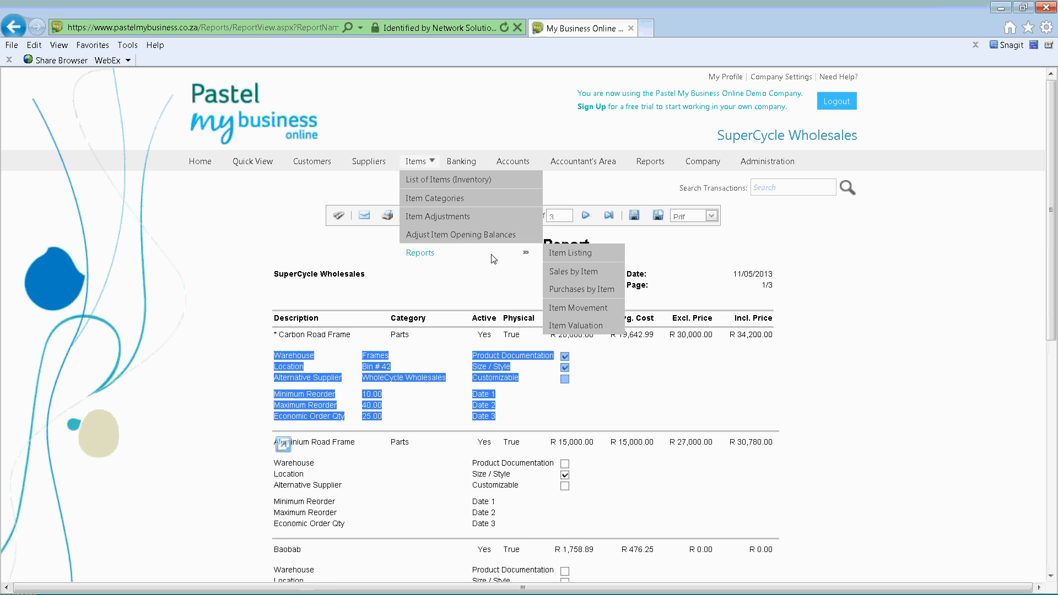
left_click(573, 271)
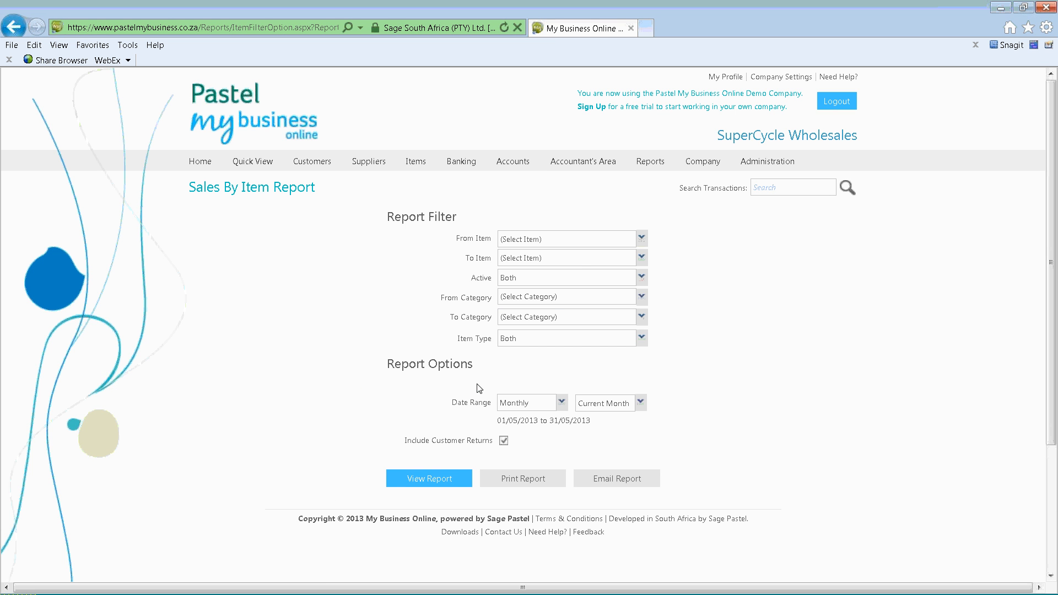
left_click(435, 480)
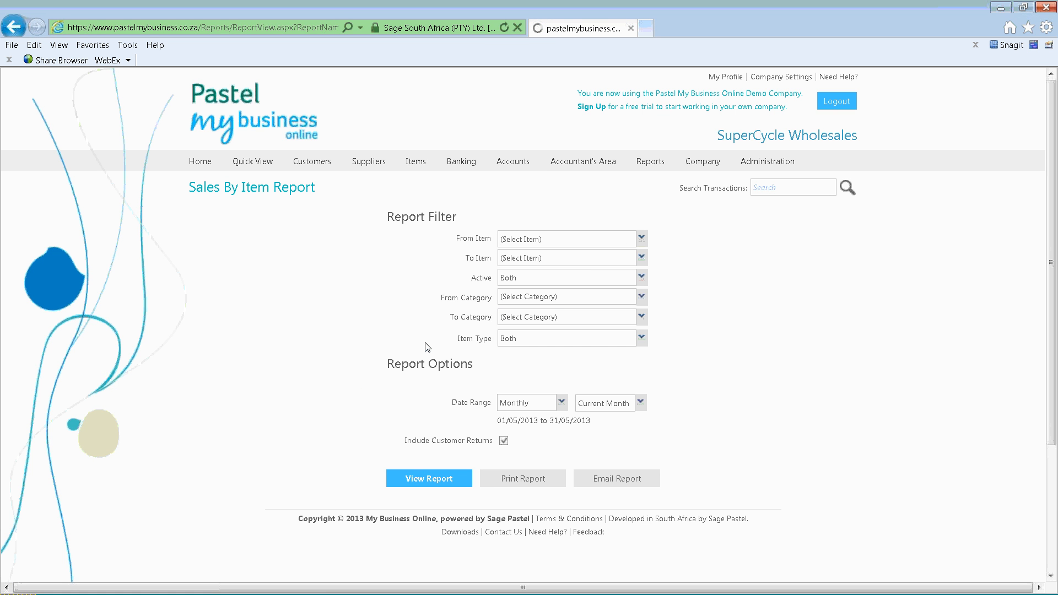
scroll(425, 344, "down", 3)
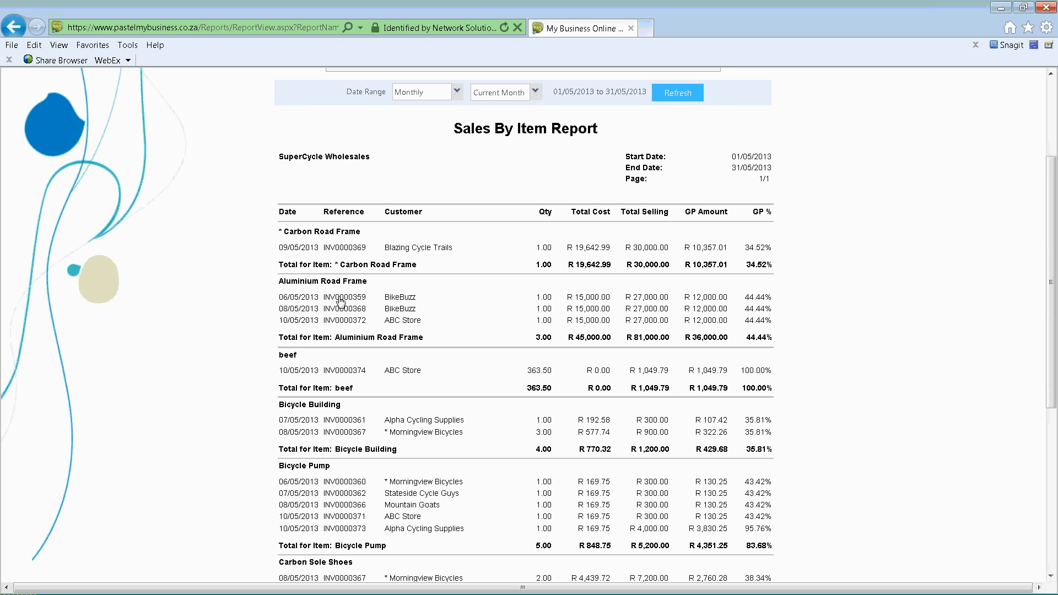
Open the invoice behind the * Carbon Road Frame sale from the report and review its details.
left_click(336, 249)
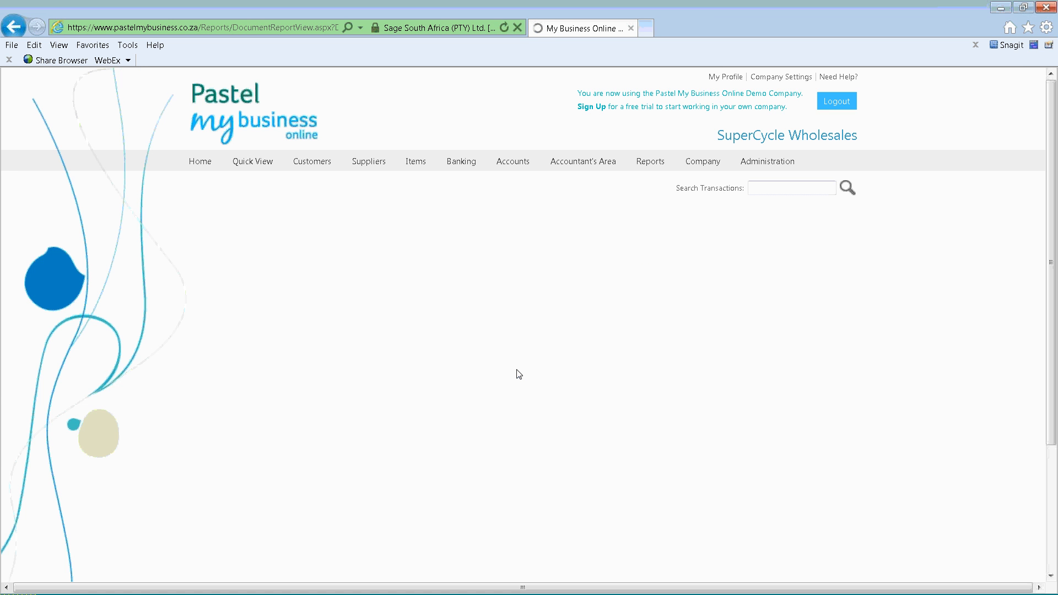
scroll(522, 366, "down", 4)
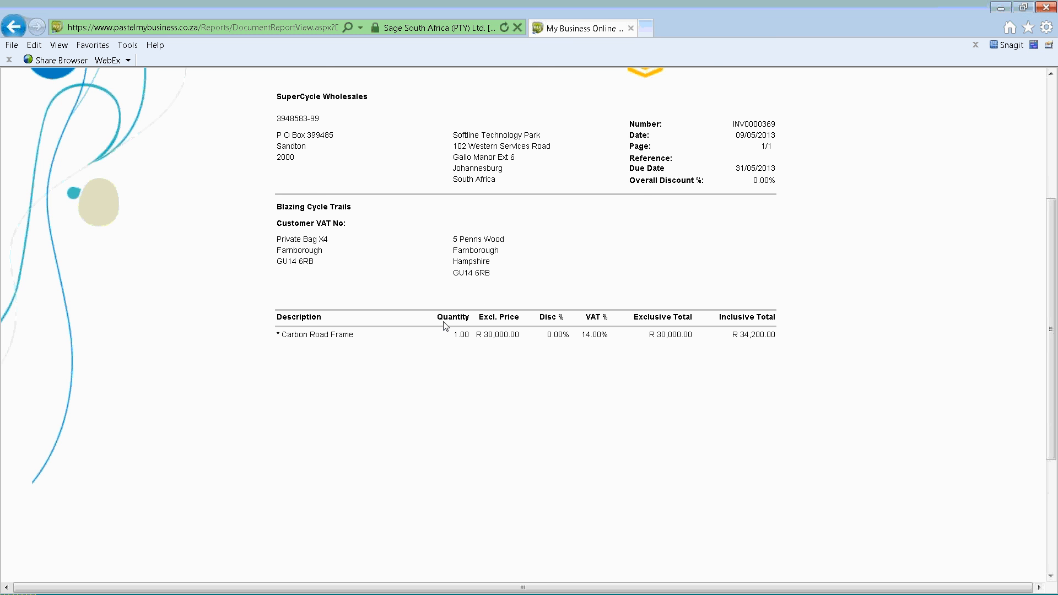
scroll(446, 326, "up", 1)
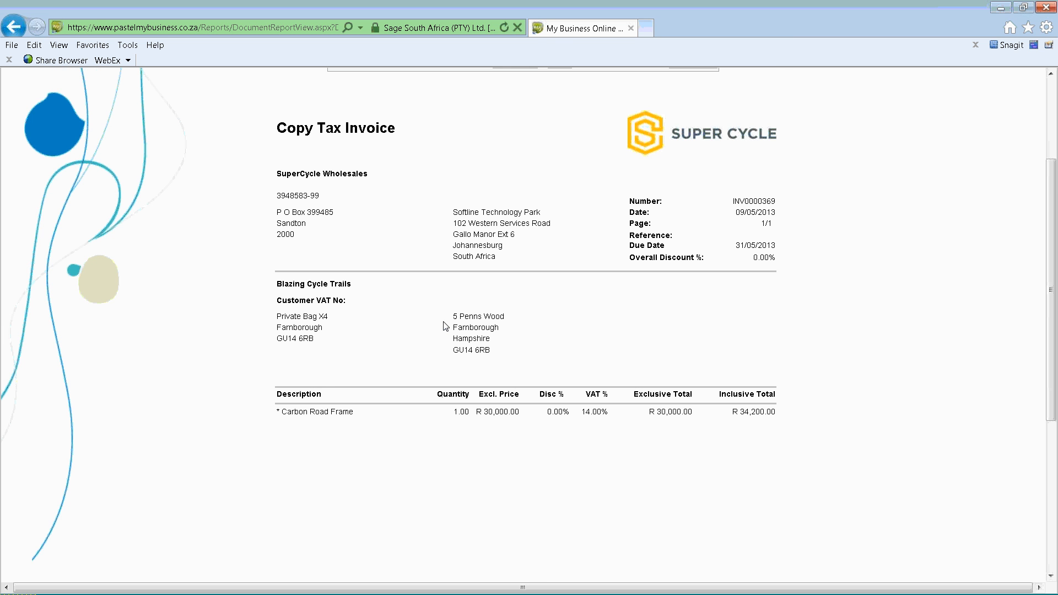
View the Purchases by Item report for the current month, including supplier returns, and look through its entries.
scroll(446, 326, "up", 2)
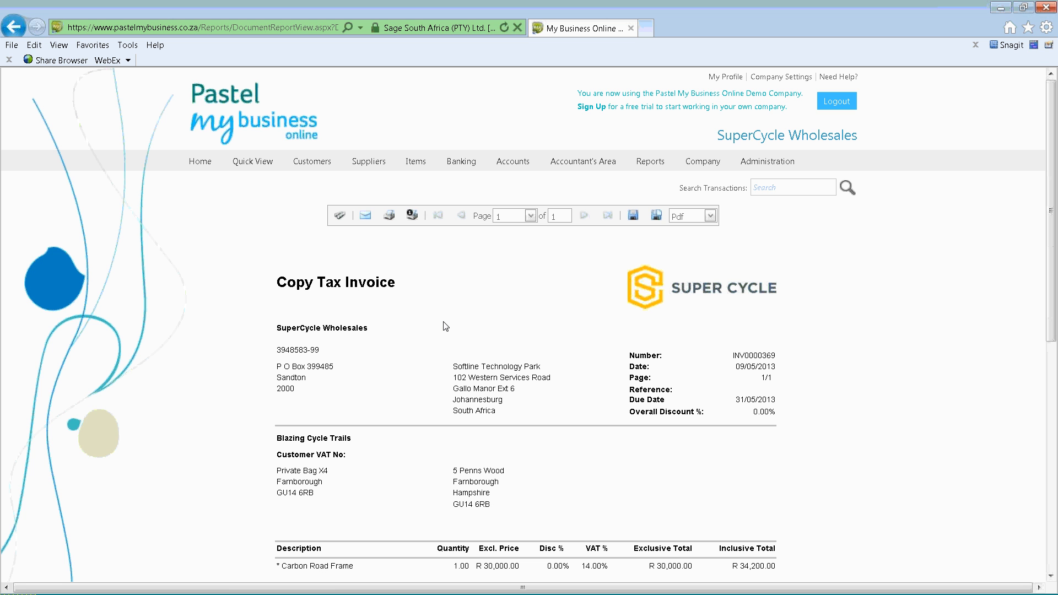
mouse_move(416, 161)
mouse_move(431, 253)
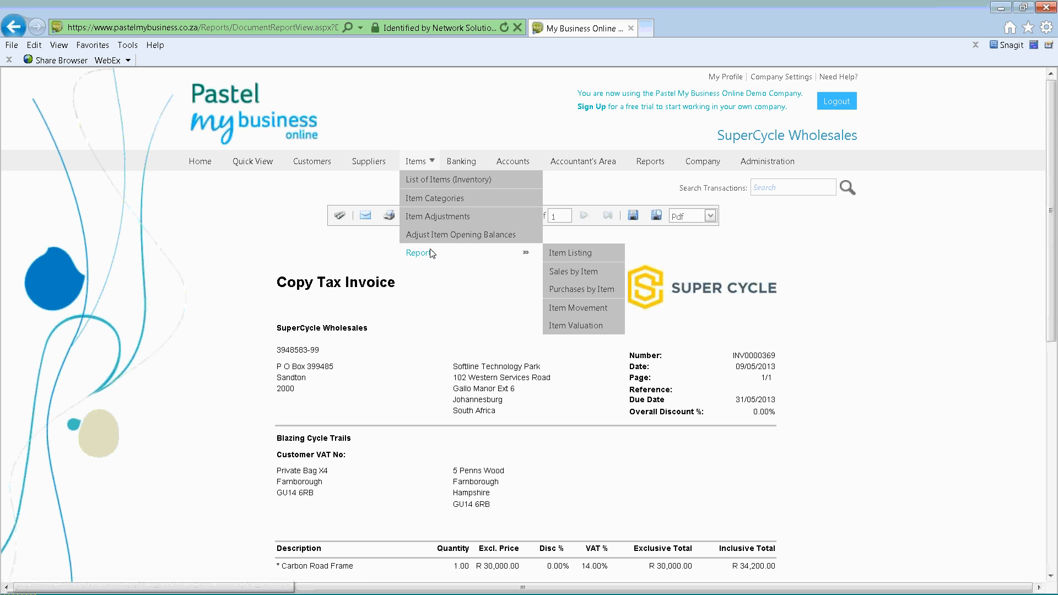
left_click(578, 288)
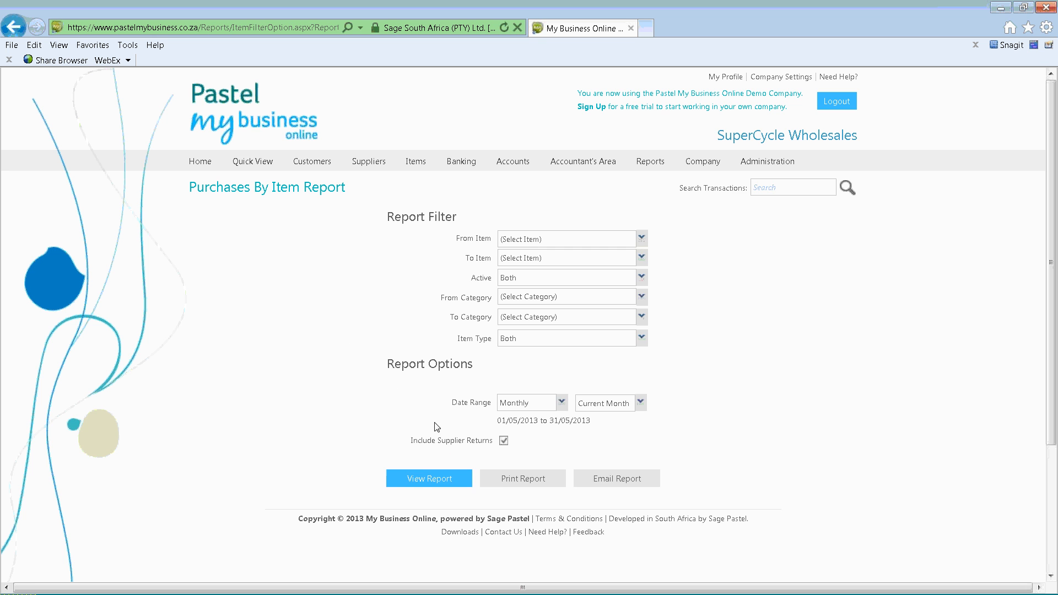
left_click(429, 477)
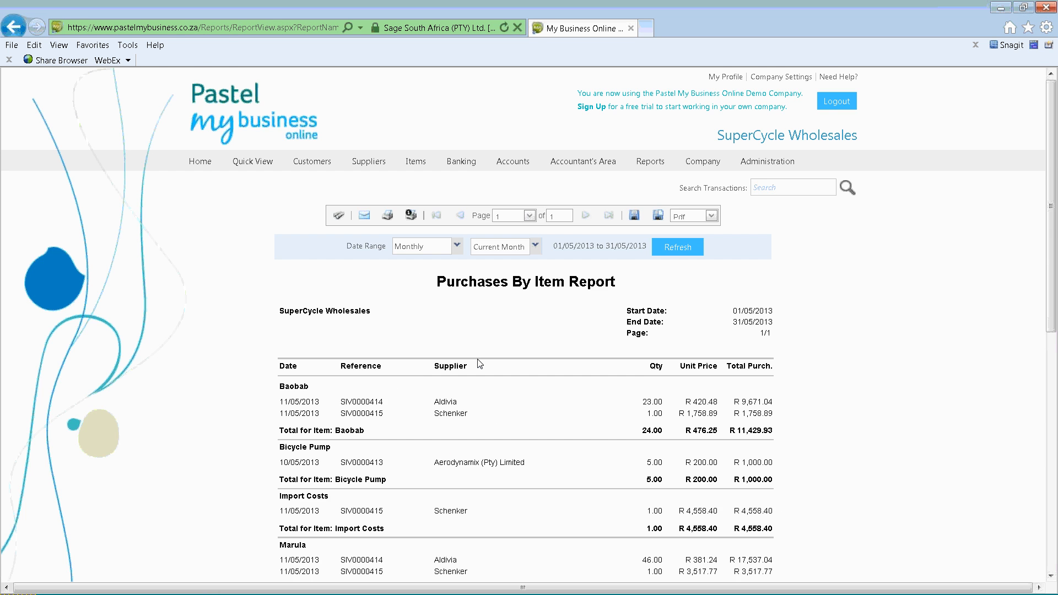
scroll(385, 375, "down", 3)
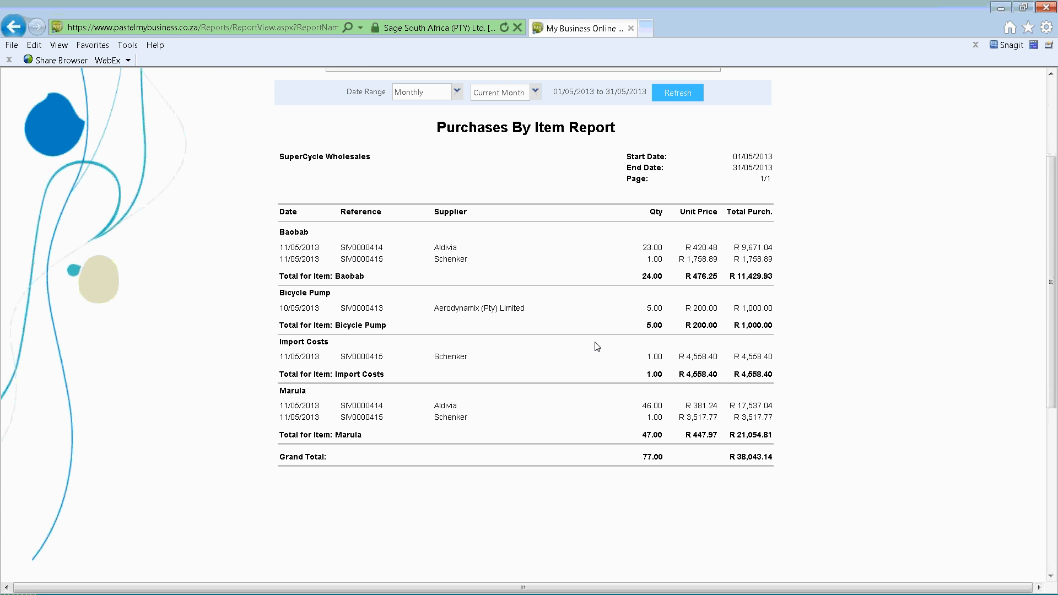
View the Item Movement report for the current month and look through the item transactions on its first page.
scroll(491, 336, "up", 3)
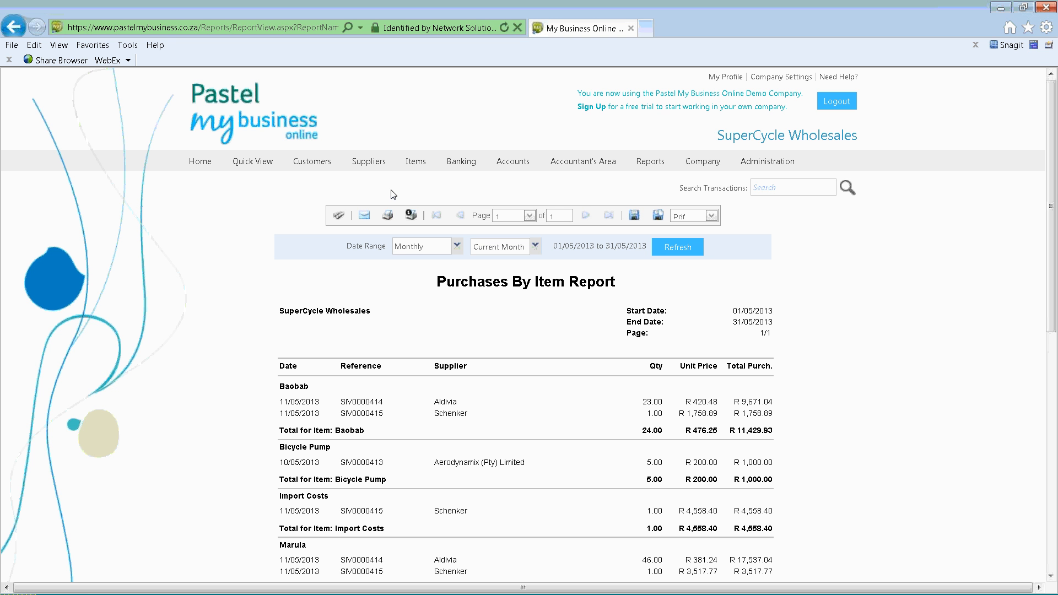
mouse_move(429, 168)
mouse_move(454, 254)
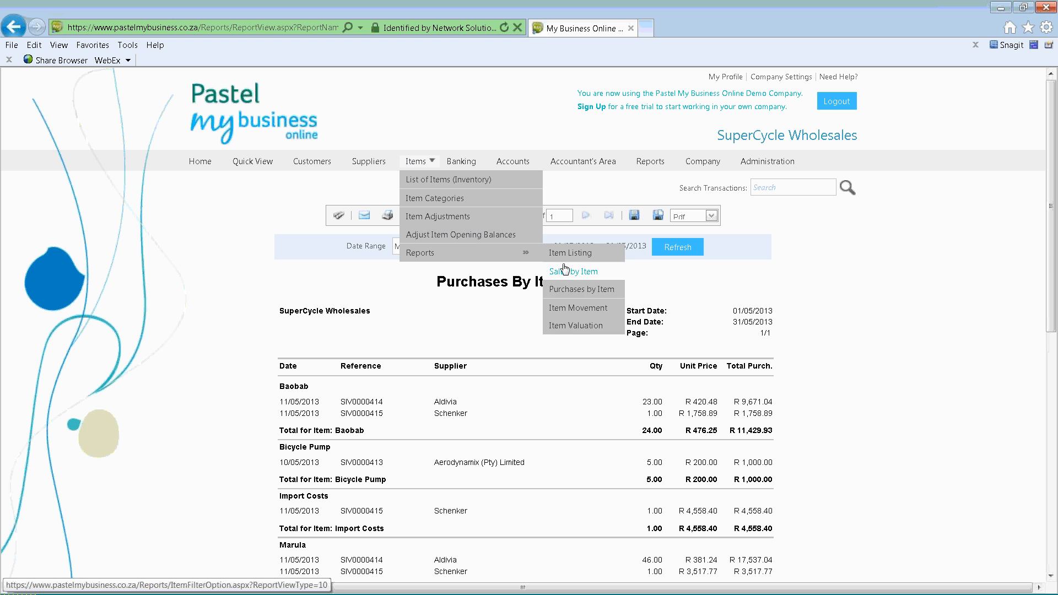
left_click(578, 306)
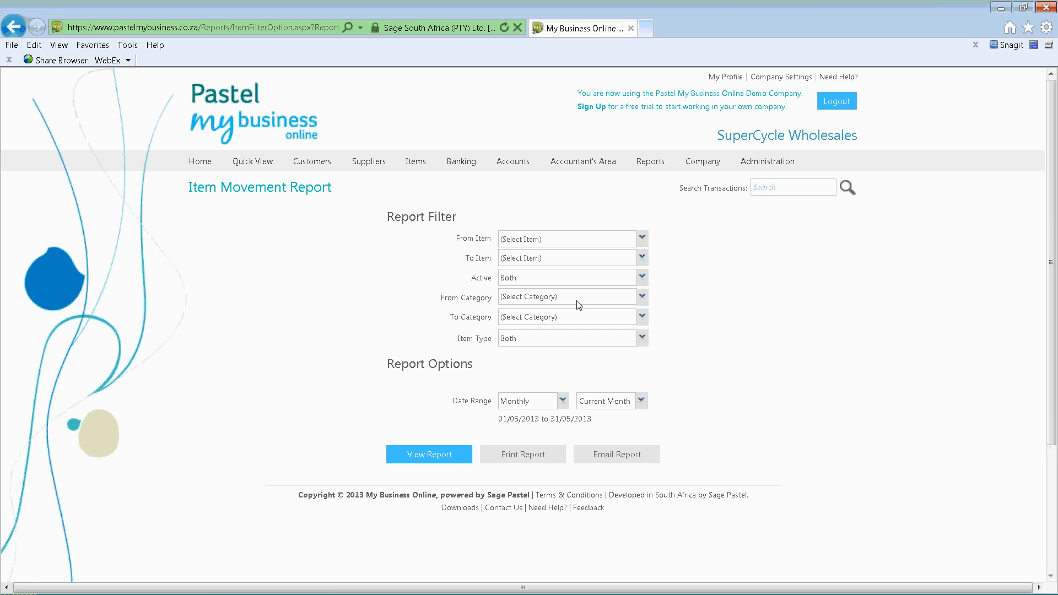
left_click(430, 456)
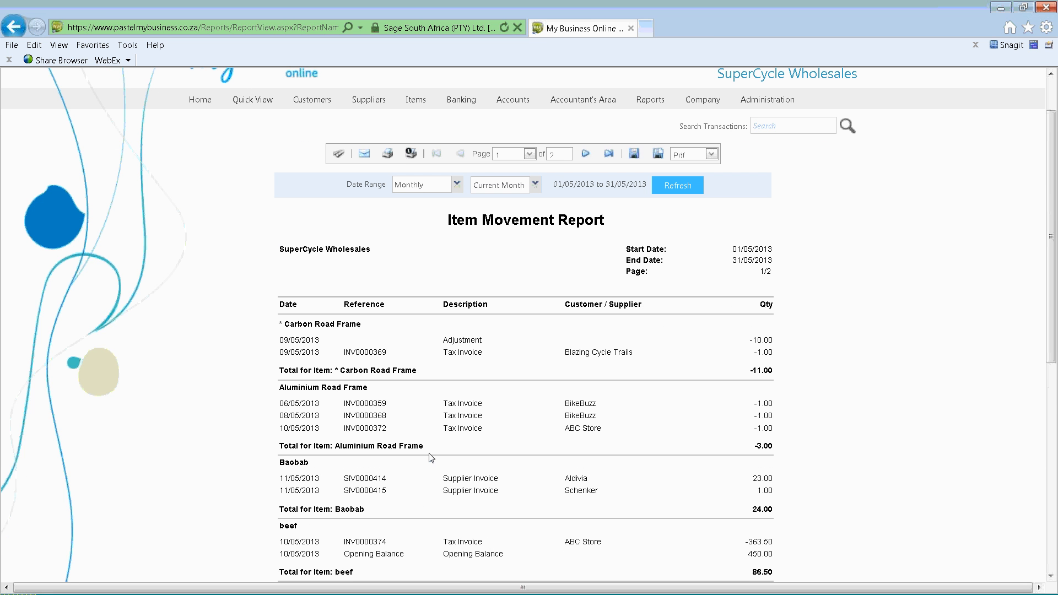
scroll(431, 457, "down", 2)
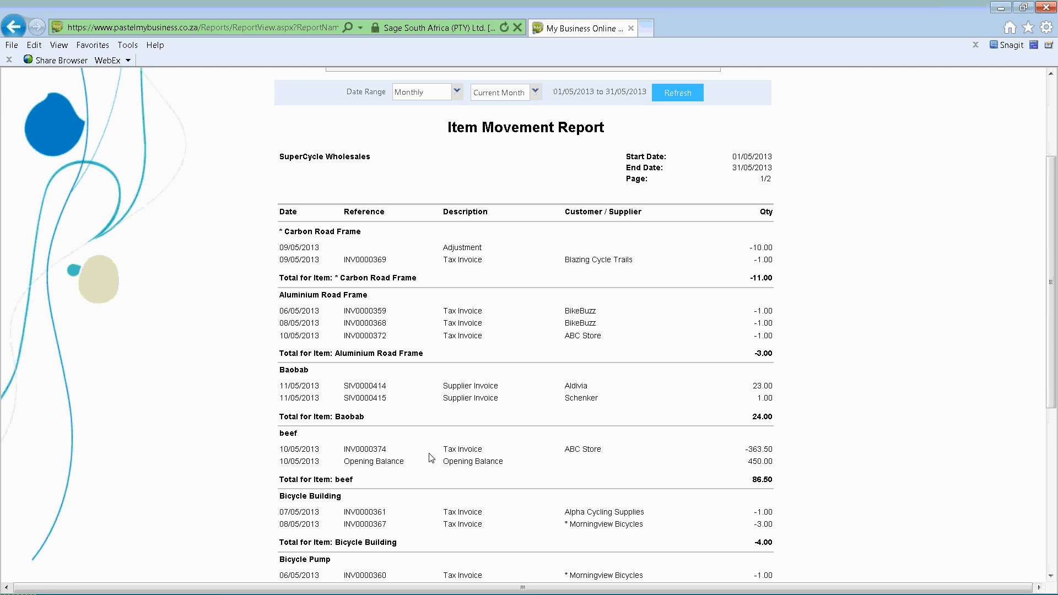
View the Item Valuation report as at 11/05/2013, without using last cost, and review the item values.
scroll(431, 457, "up", 3)
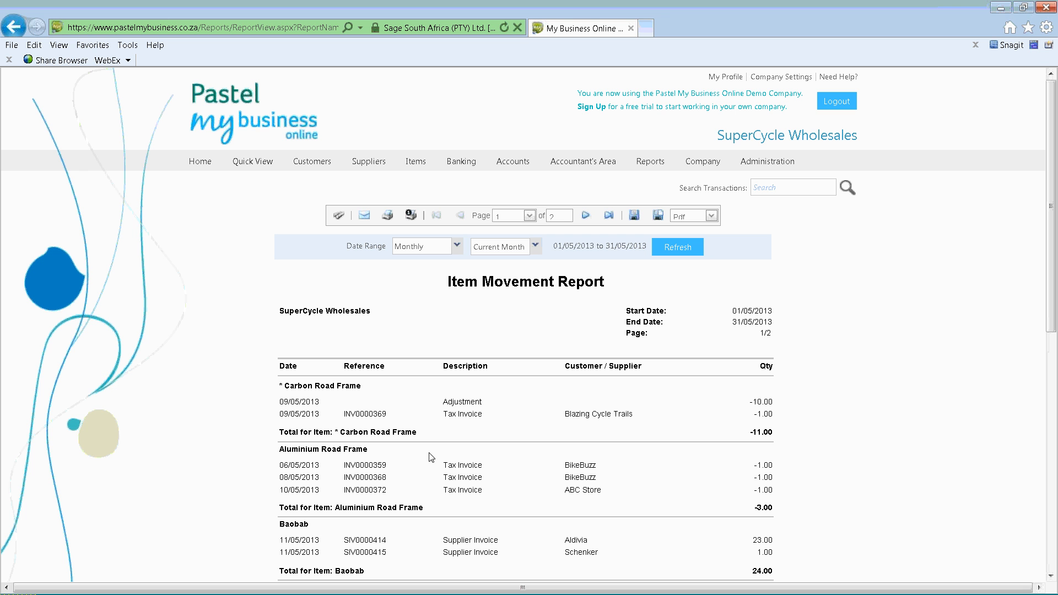
mouse_move(419, 166)
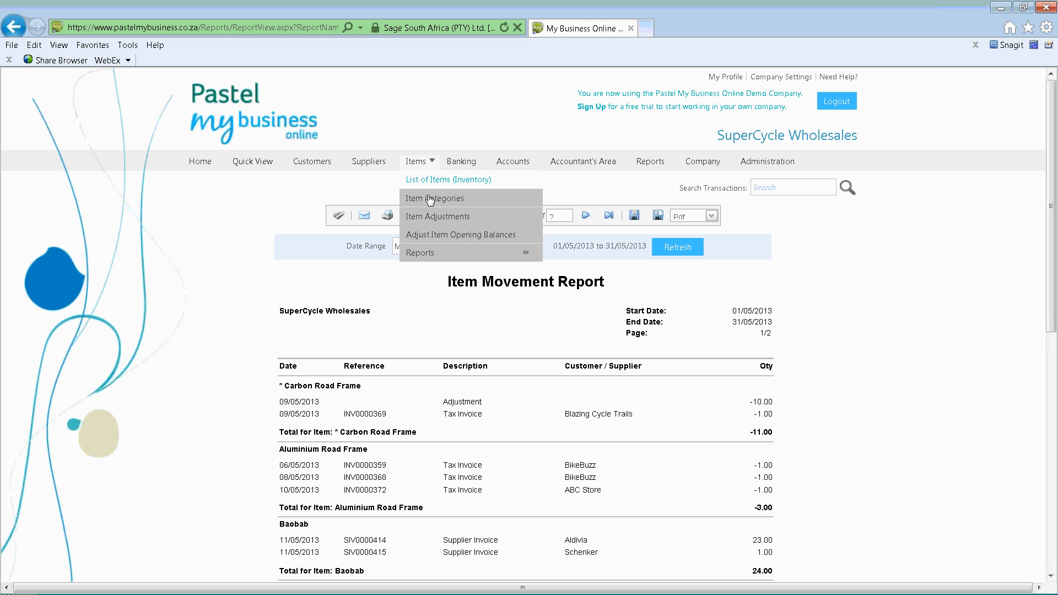
mouse_move(484, 253)
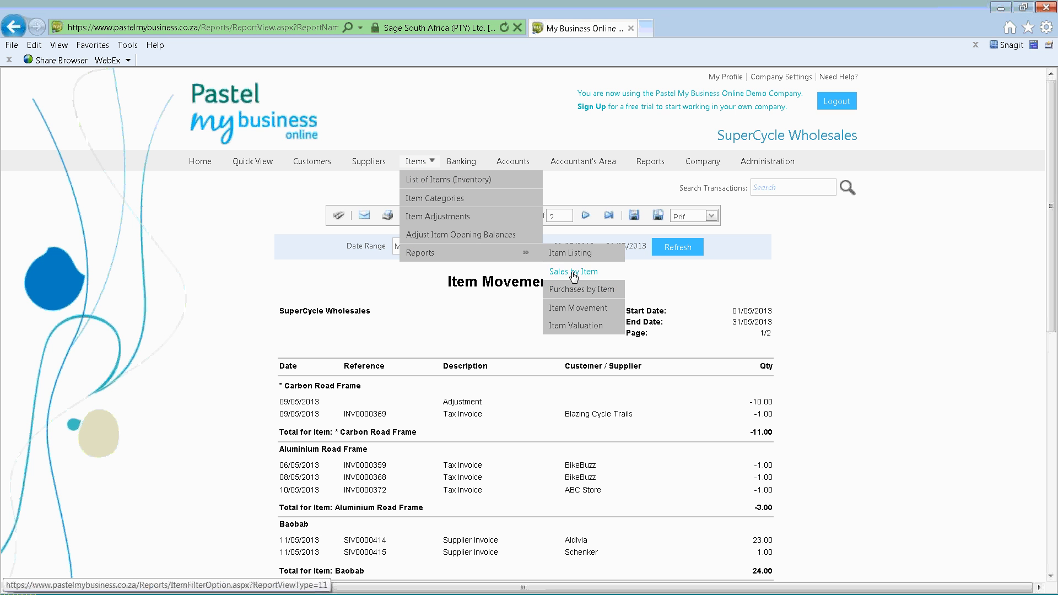
left_click(567, 327)
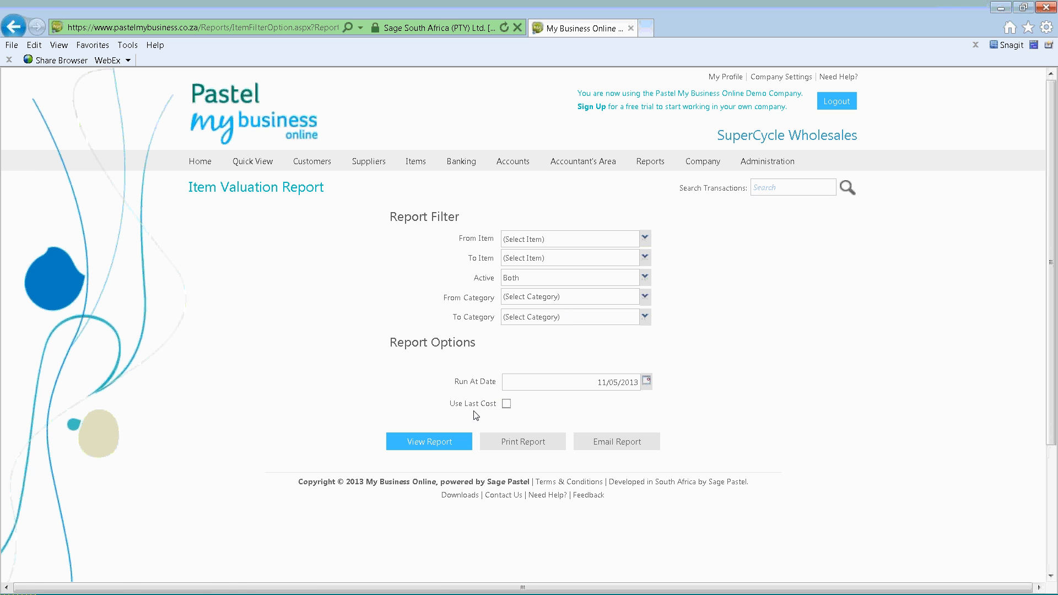
left_click(450, 441)
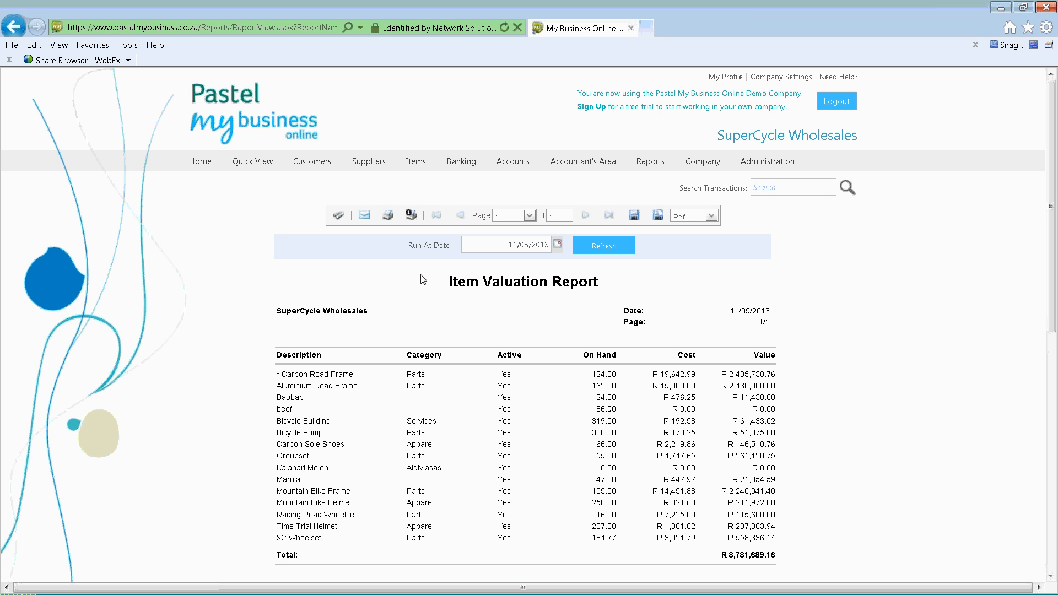
Open the Item Dashboard and inspect the shares in the Top Items by Value On Hand chart.
mouse_move(423, 167)
mouse_move(410, 252)
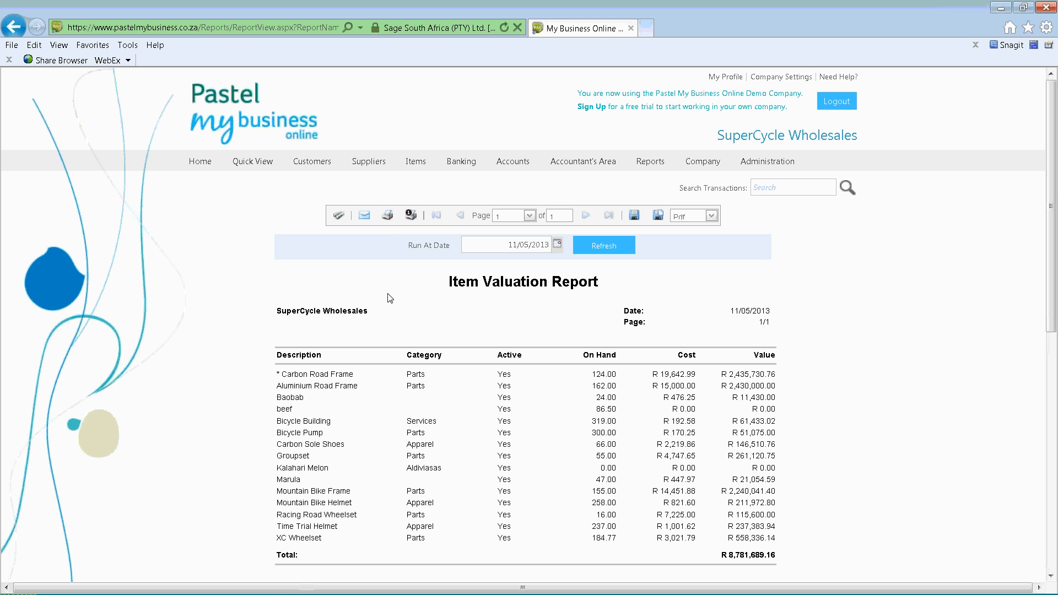
mouse_move(266, 167)
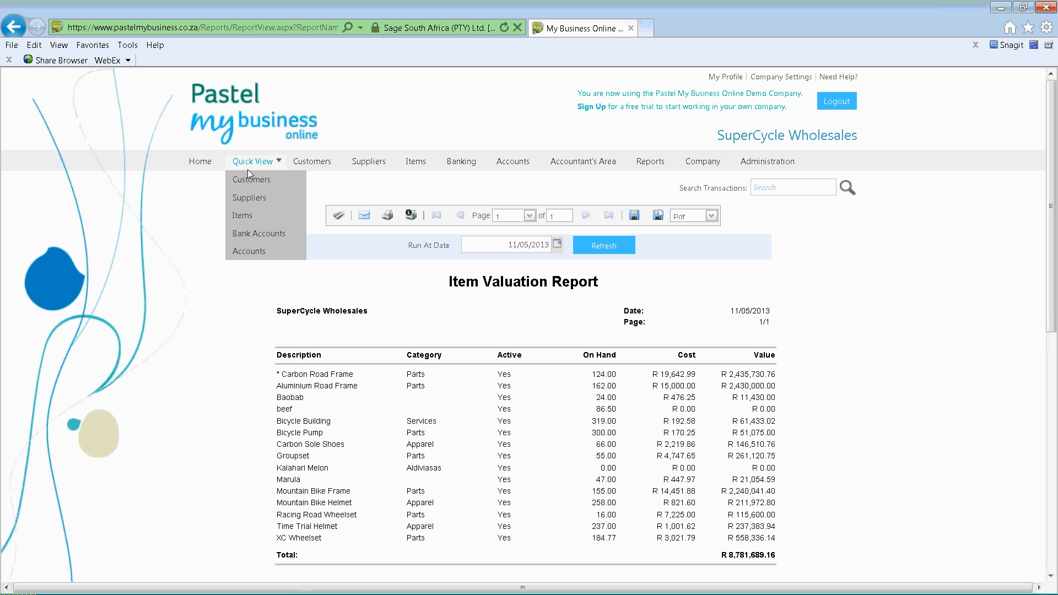
mouse_move(207, 168)
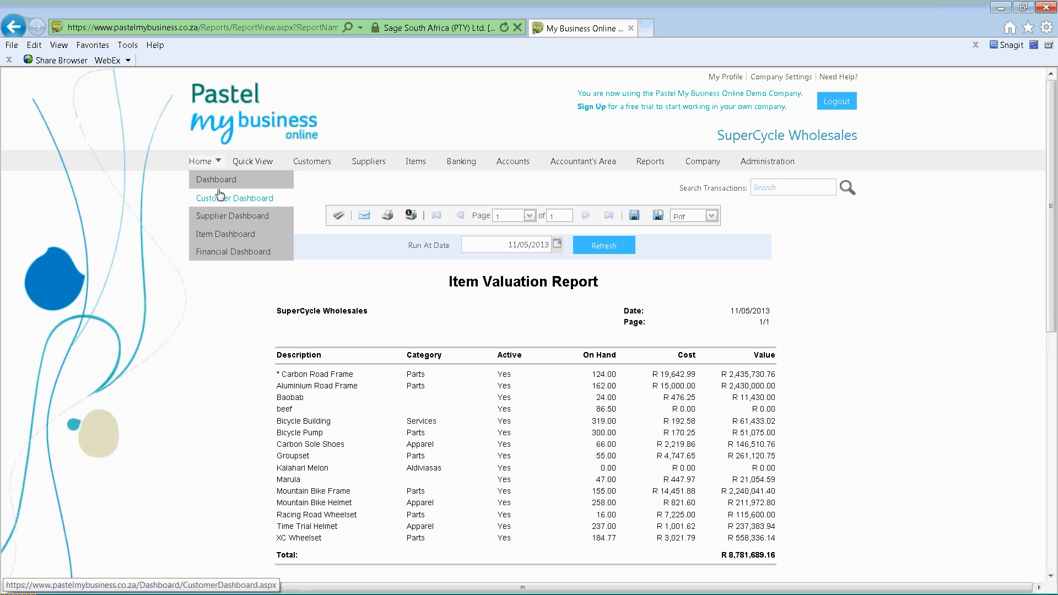
left_click(223, 232)
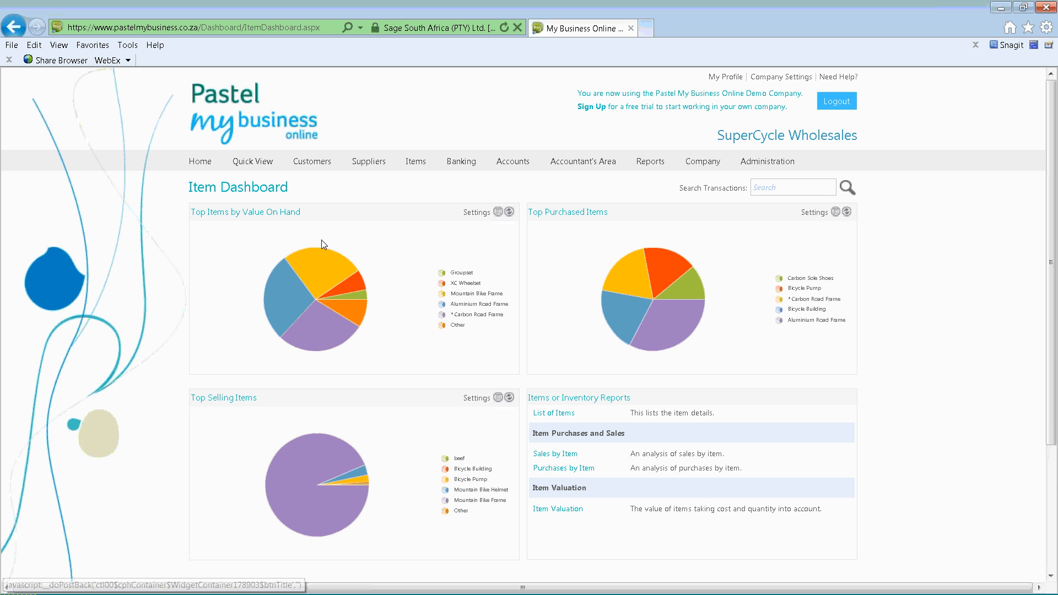
mouse_move(329, 315)
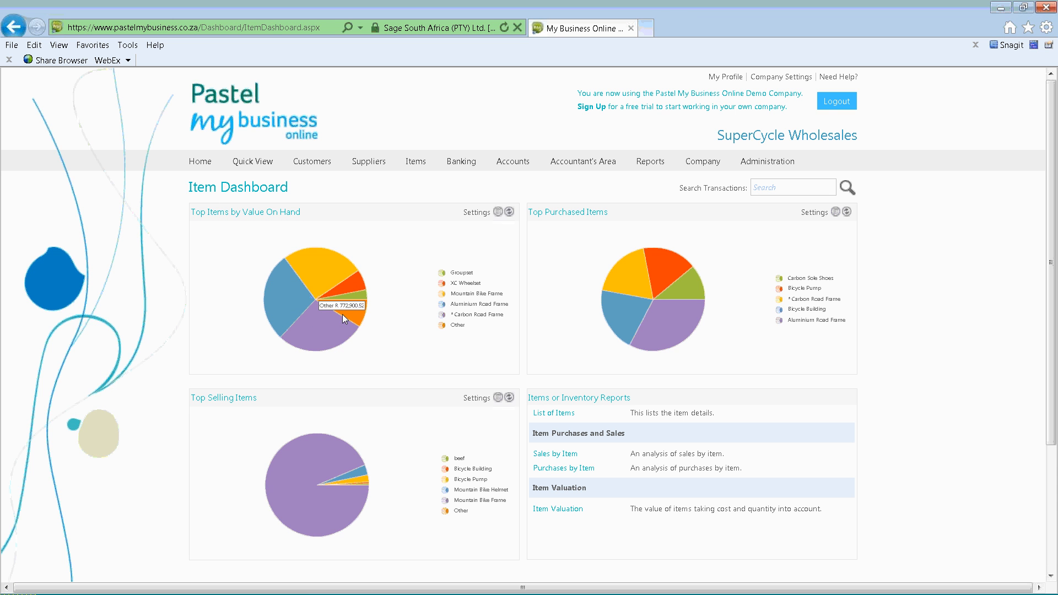
Drill down into Mountain Bike Frame in the Top Selling Items chart to review its invoices, and return to the chart.
mouse_move(317, 495)
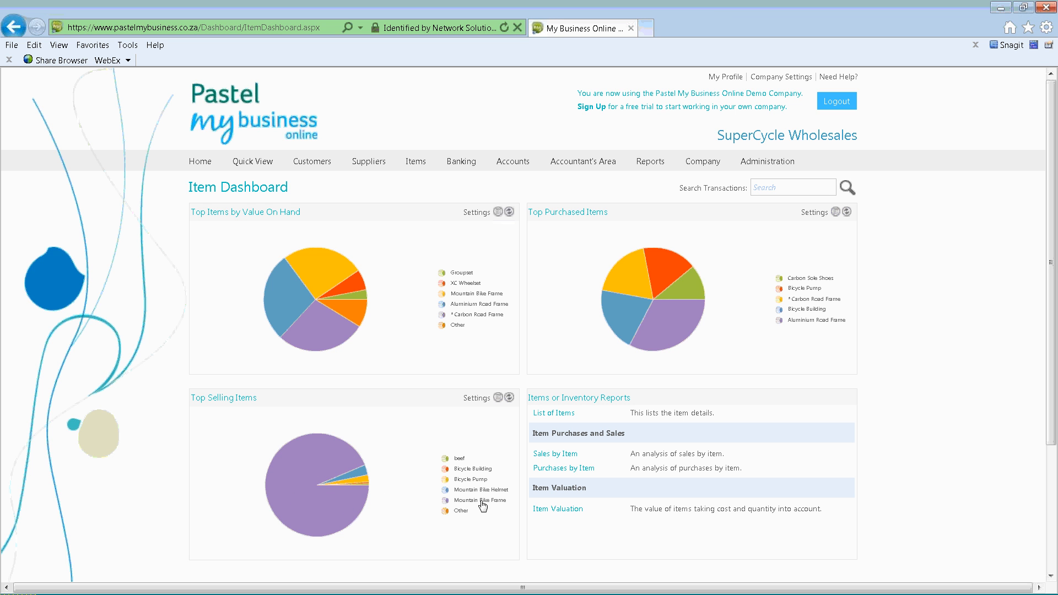
left_click(310, 454)
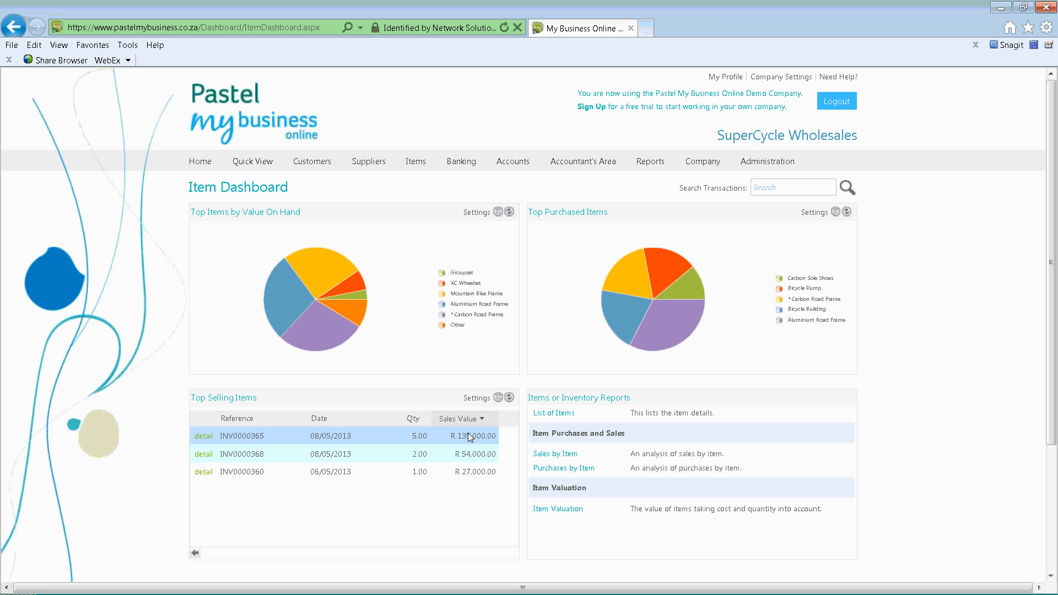
left_click(195, 553)
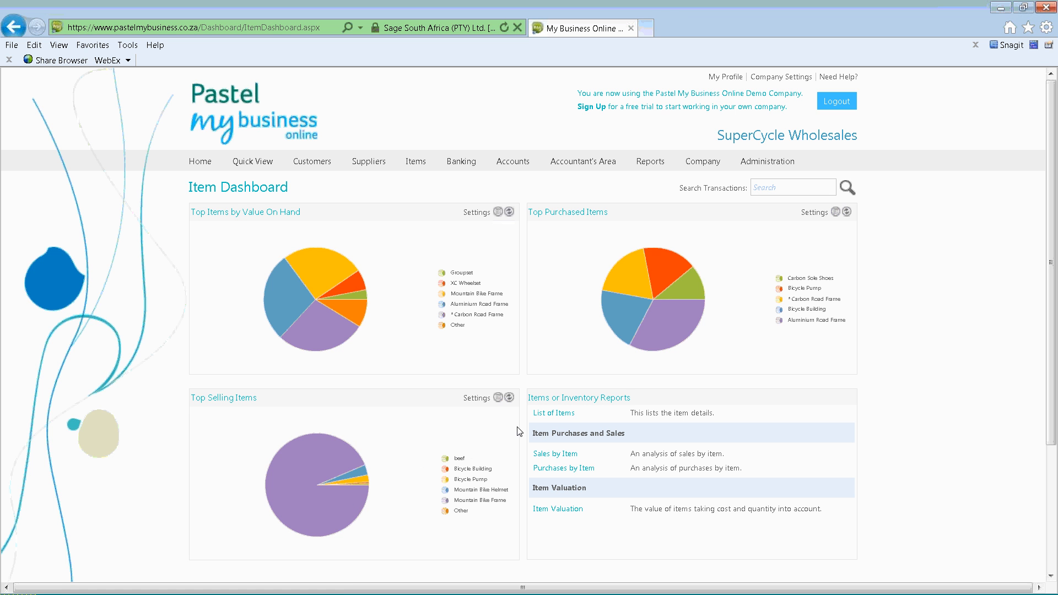
Show the Top Selling Items as a list to review quantities and sales values, and switch back to the chart.
mouse_move(331, 459)
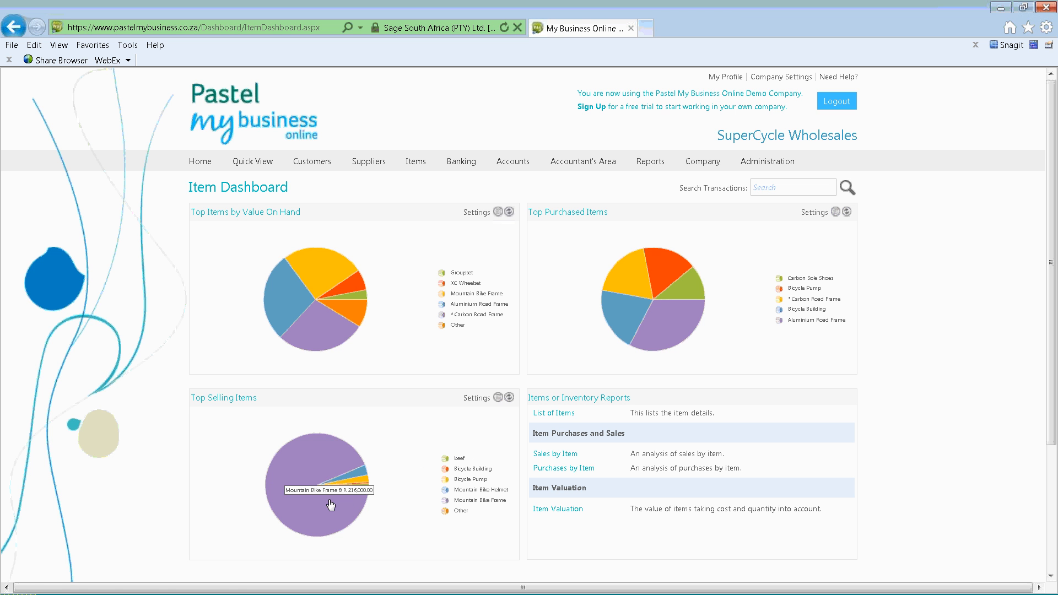
left_click(498, 398)
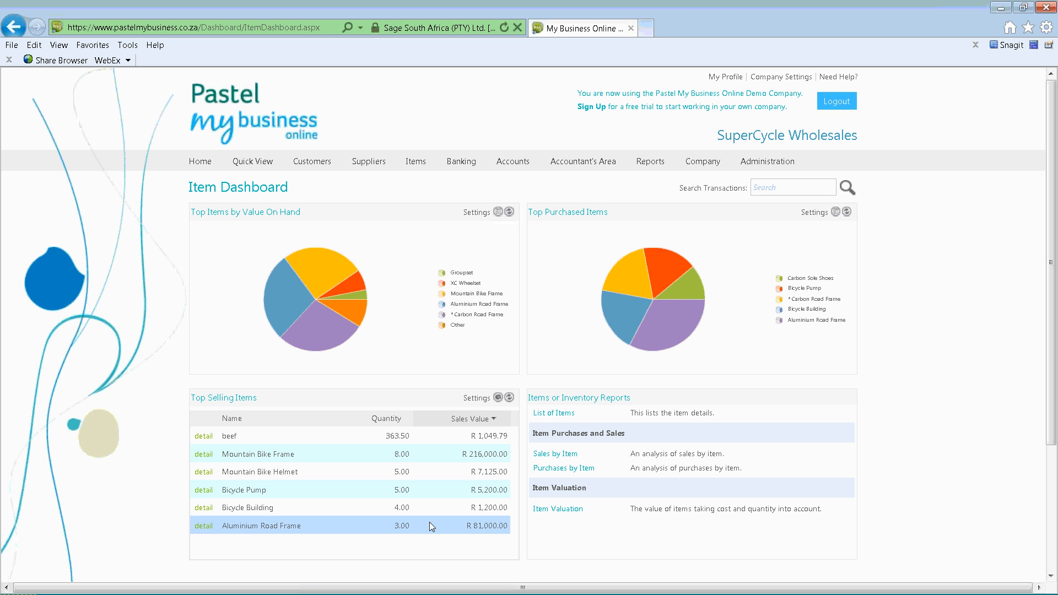
left_click(498, 399)
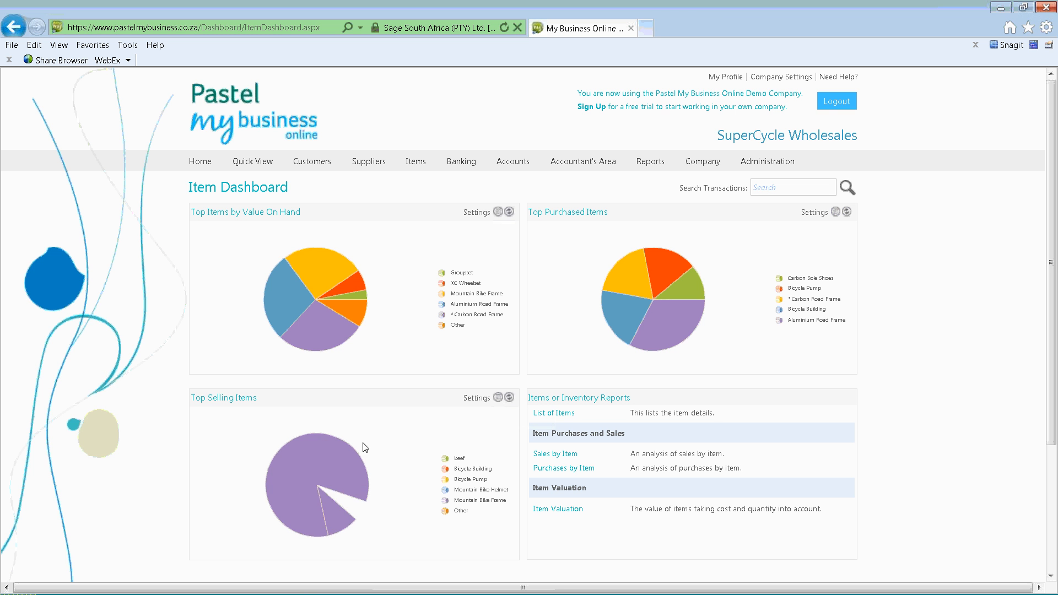
Drill down into Aluminium Road Frame in the Top Purchased Items chart and look through its supplier invoices to the end.
mouse_move(310, 296)
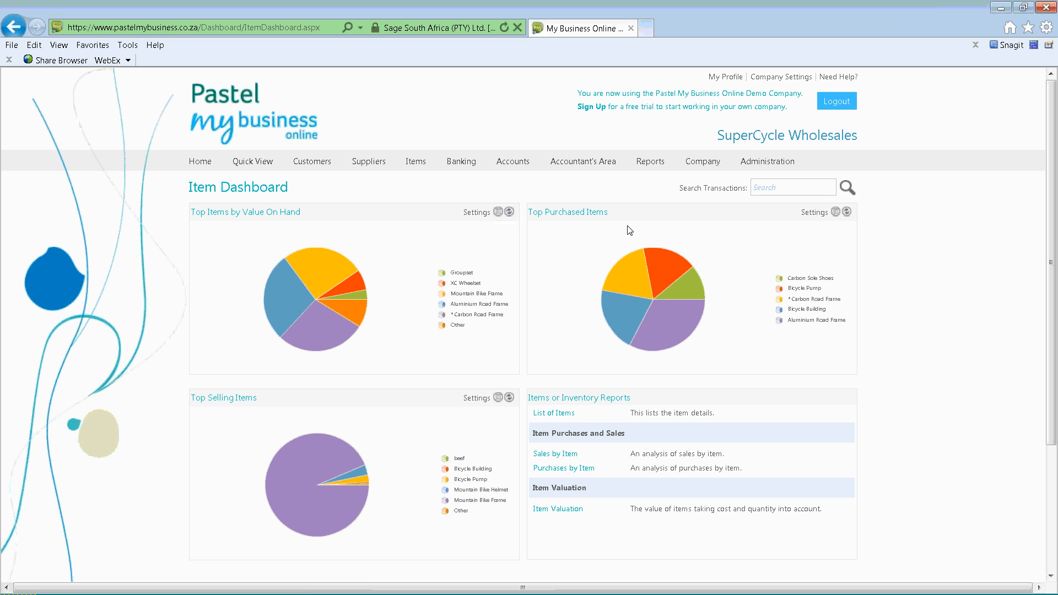
mouse_move(654, 311)
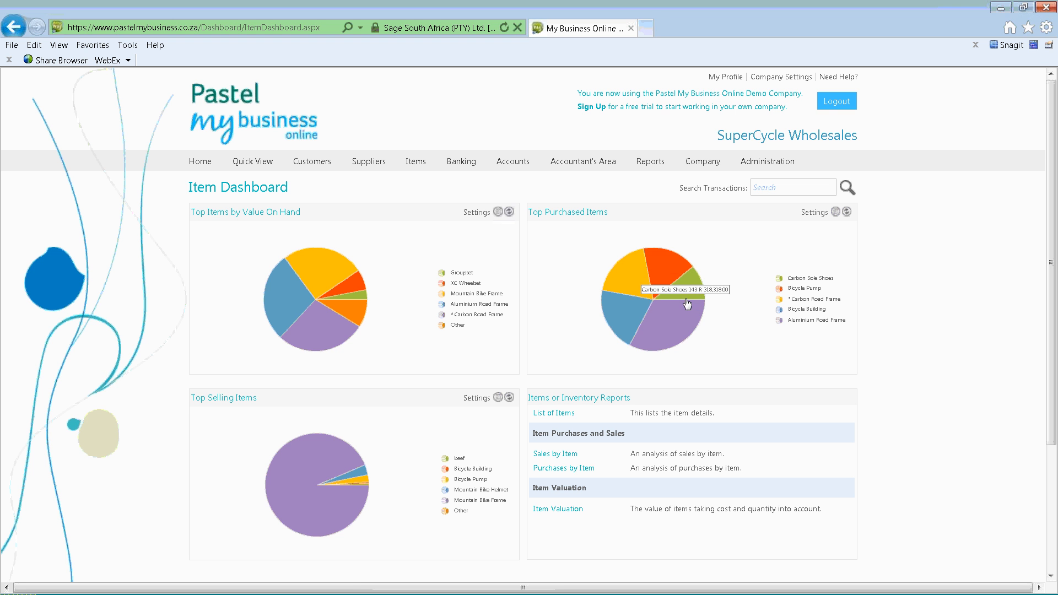
left_click(651, 312)
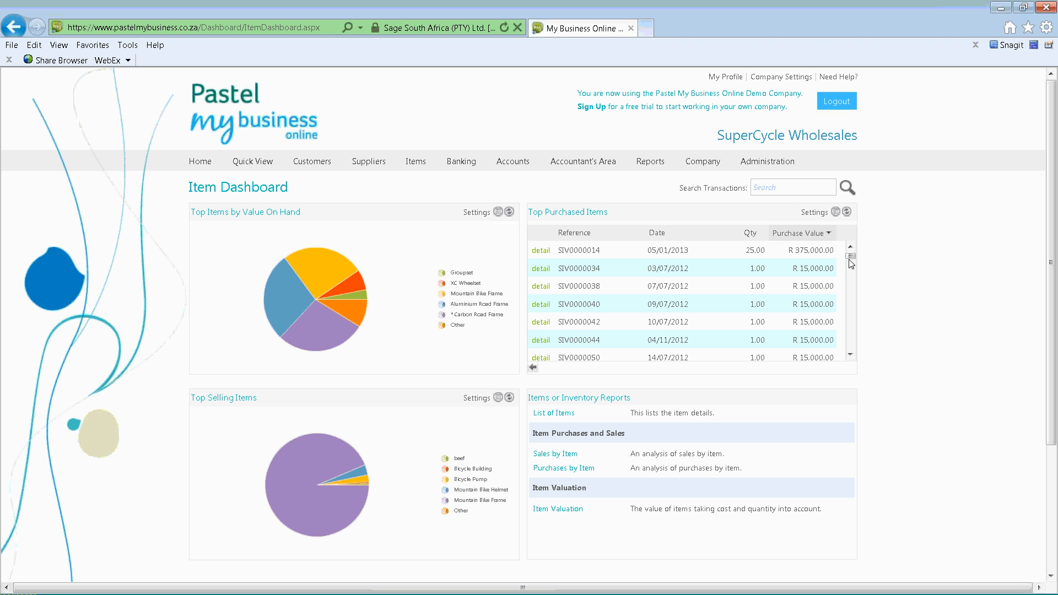
left_click_drag(850, 257, 852, 353)
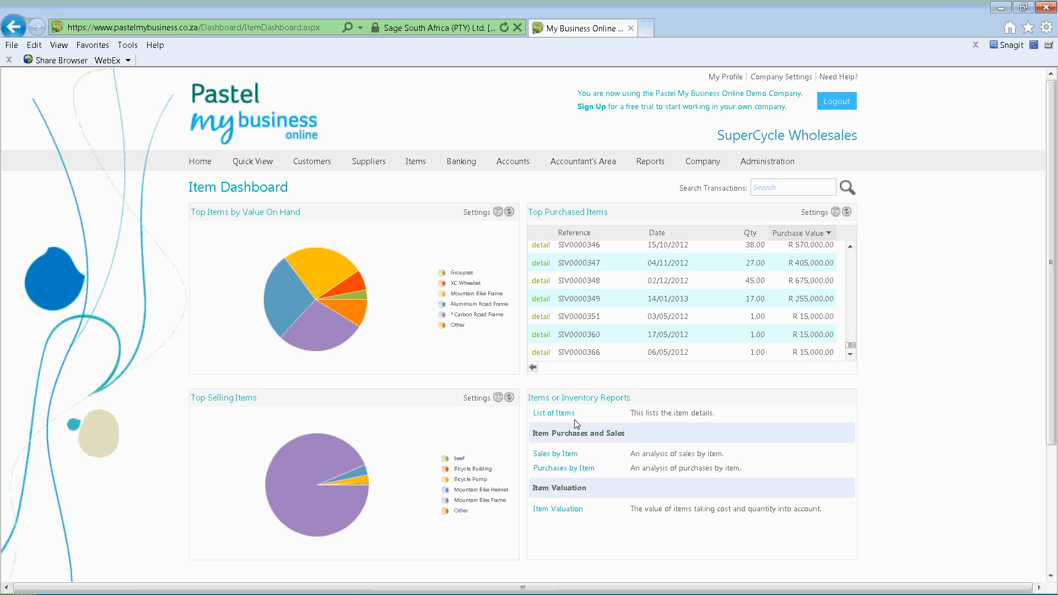
Open the item quick view for * Carbon Road Frame and review its recent sales, recent purchases and sales versus purchases chart.
mouse_move(318, 272)
mouse_move(253, 161)
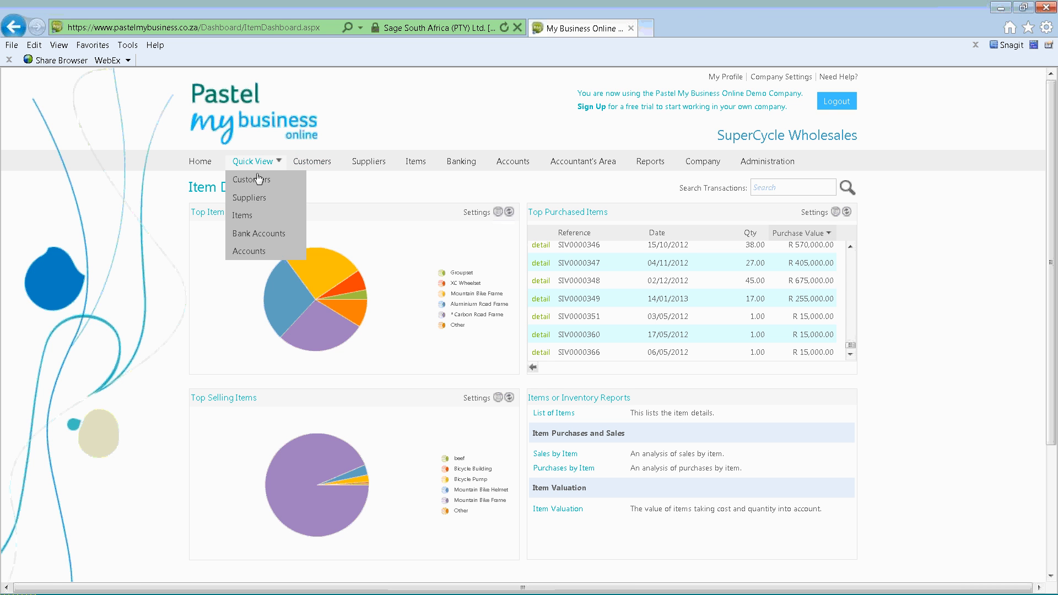
left_click(261, 214)
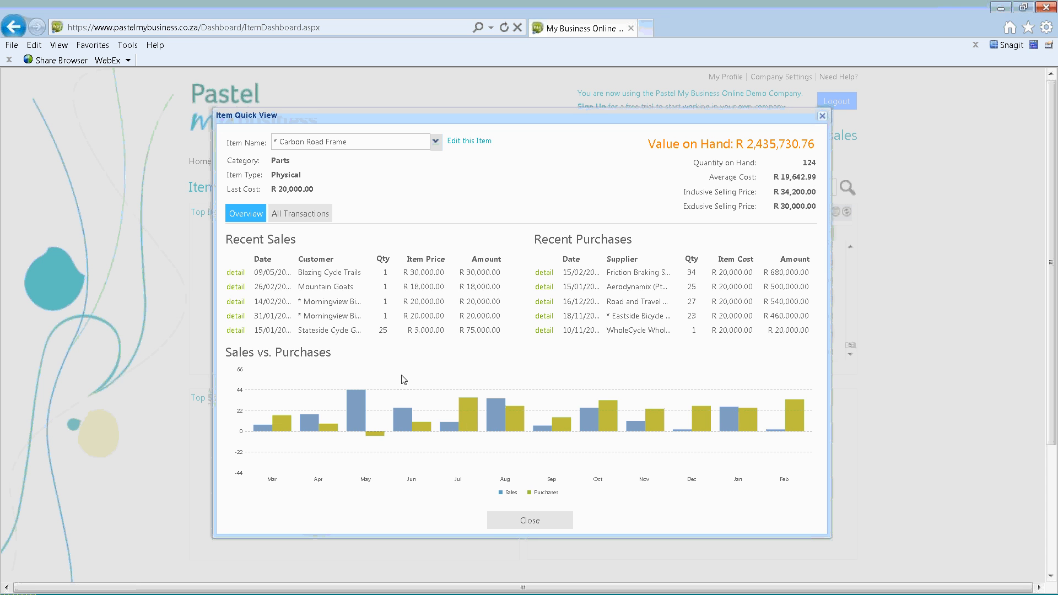
Look through all transactions of * Carbon Road Frame in the quick view and close it.
left_click(296, 218)
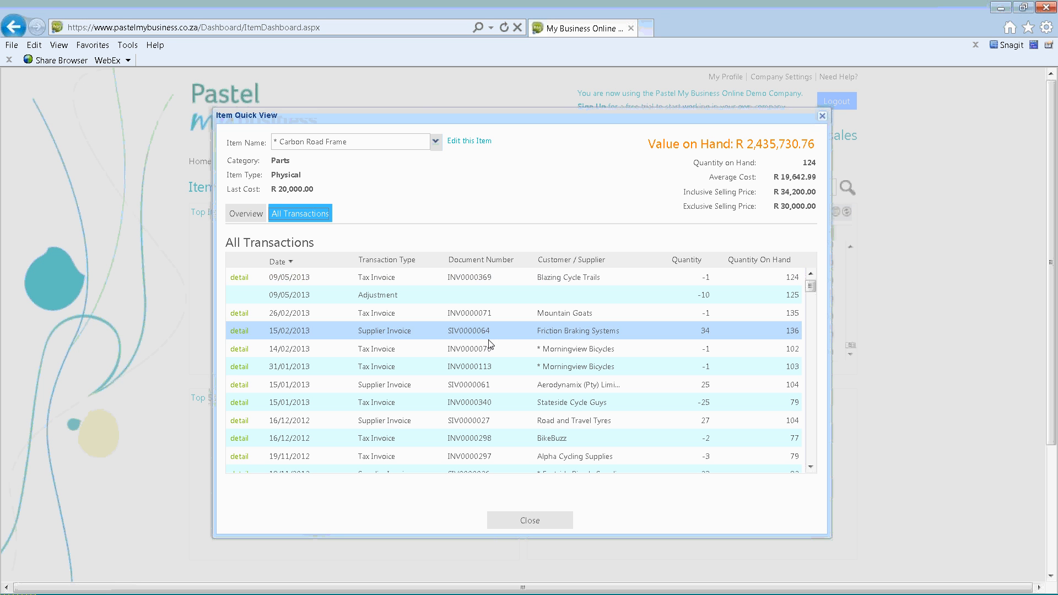
scroll(601, 329, "down", 1)
scroll(601, 329, "down", 1)
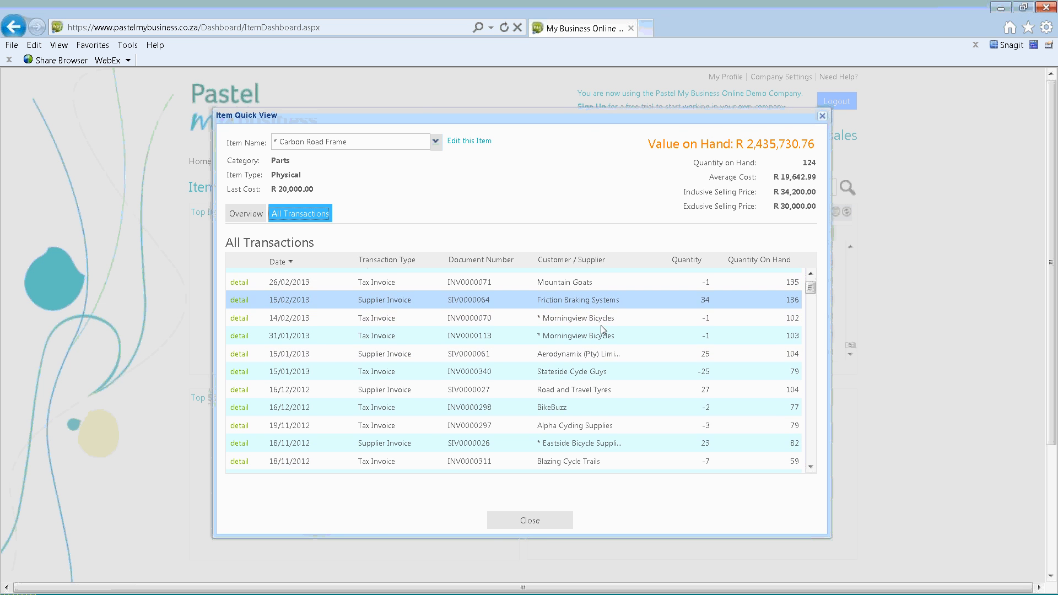
left_click(822, 117)
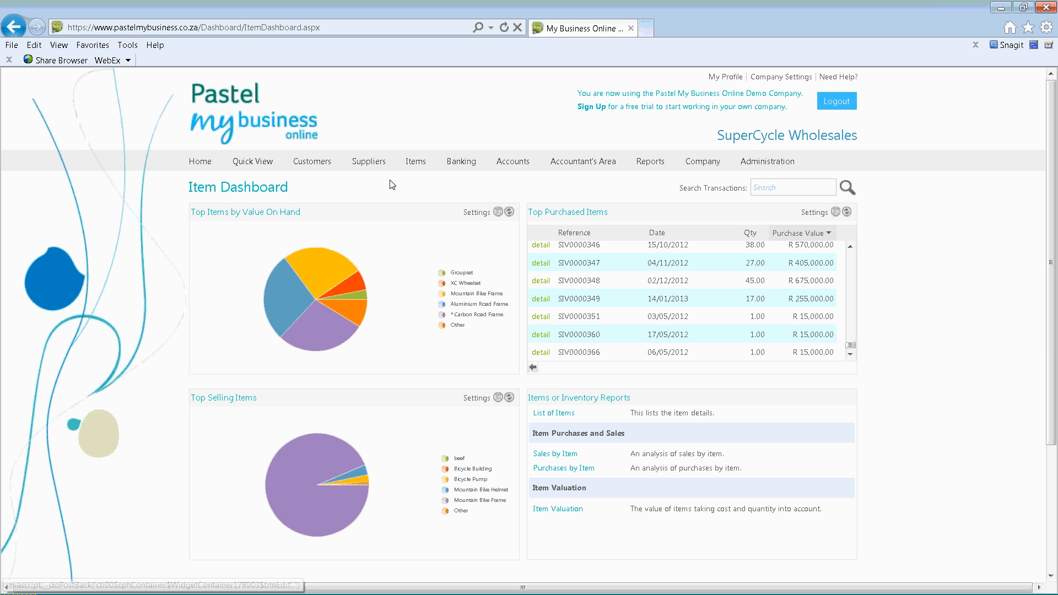
Open the customer tax invoices and start a new tax invoice.
mouse_move(318, 165)
mouse_move(351, 199)
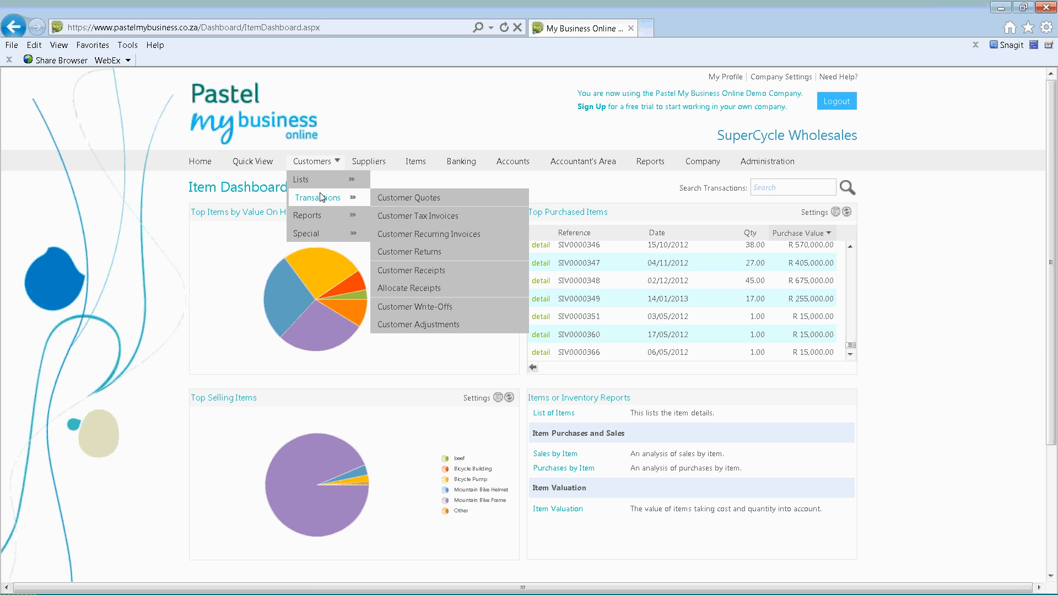
left_click(421, 215)
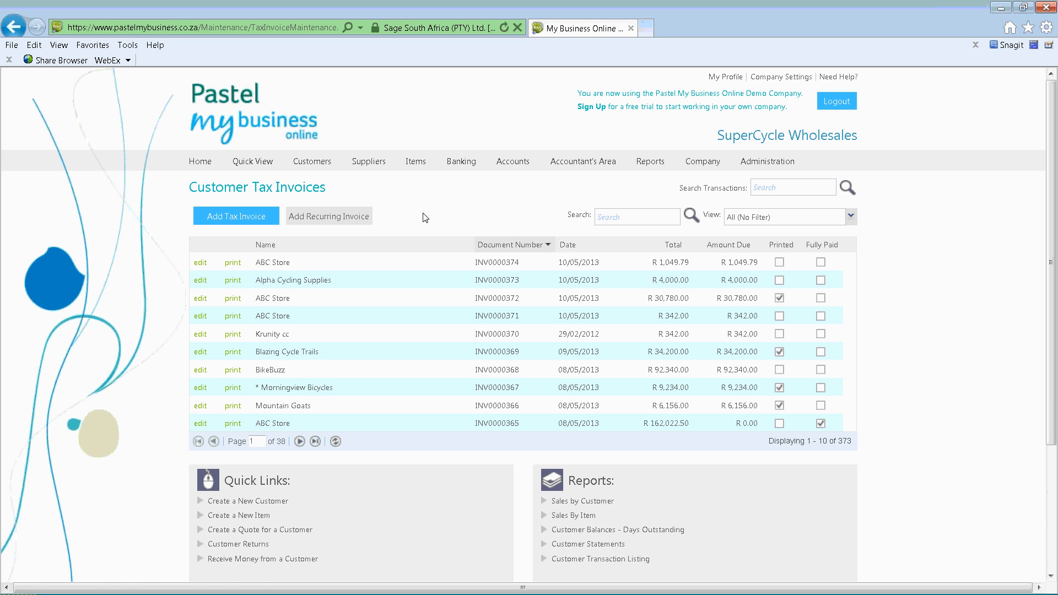
left_click(257, 219)
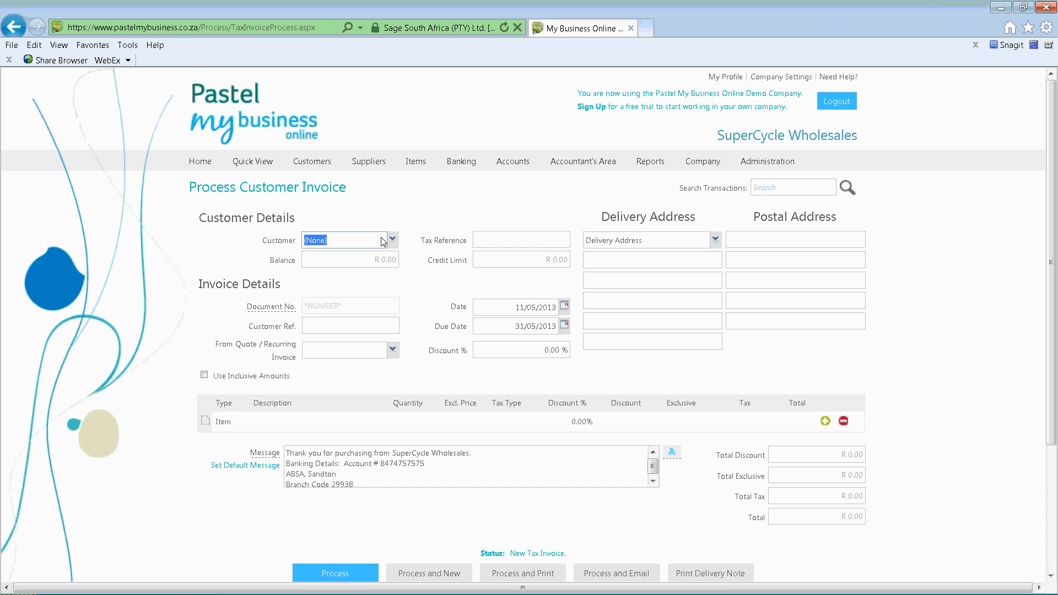
Open the Add New Item form from the invoice's first item line, review its fields and close it without saving.
left_click(354, 420)
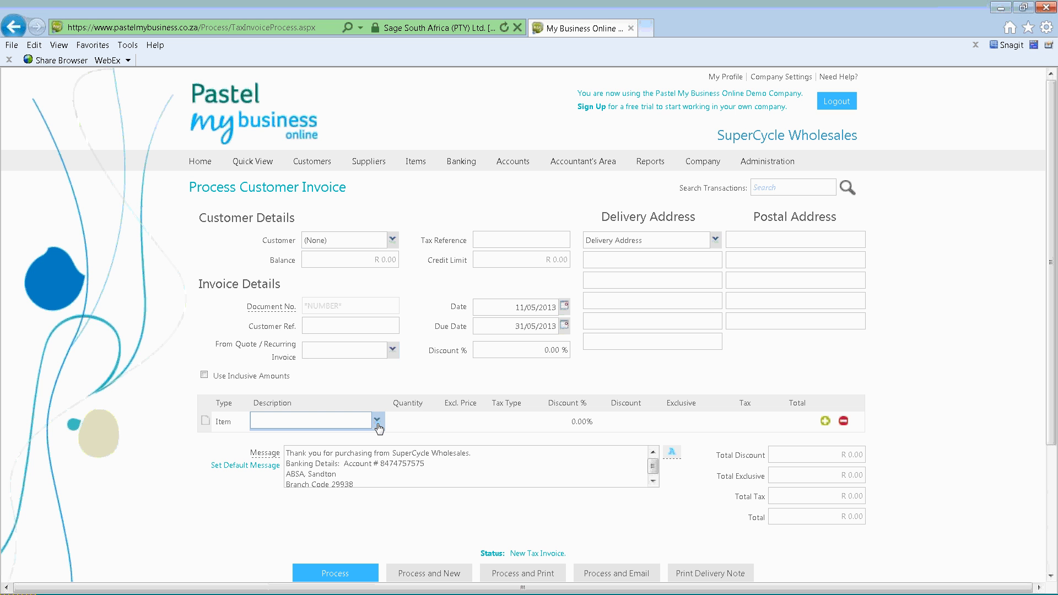
left_click(376, 419)
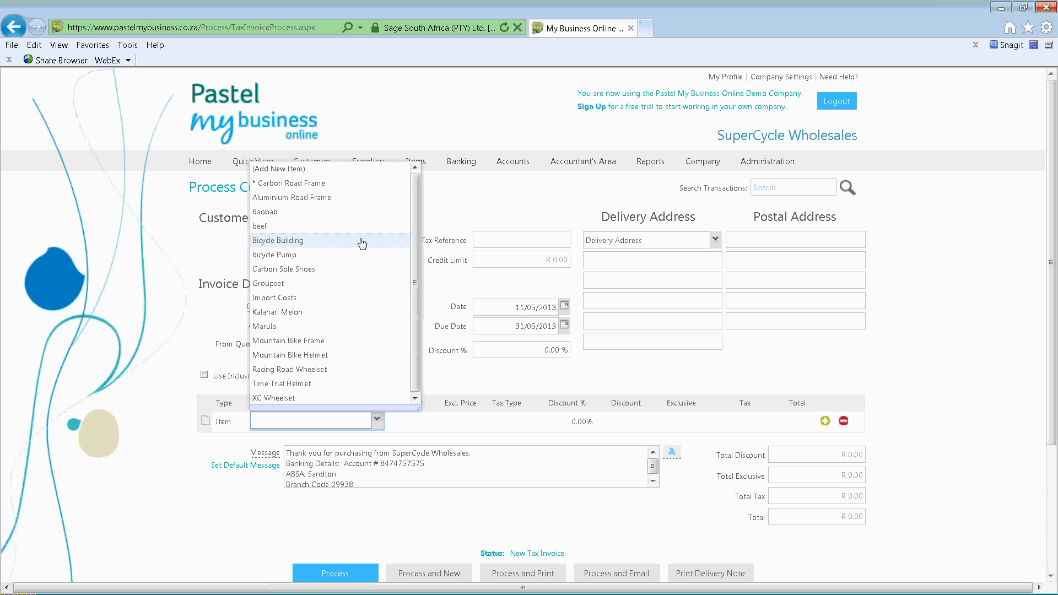
left_click(342, 169)
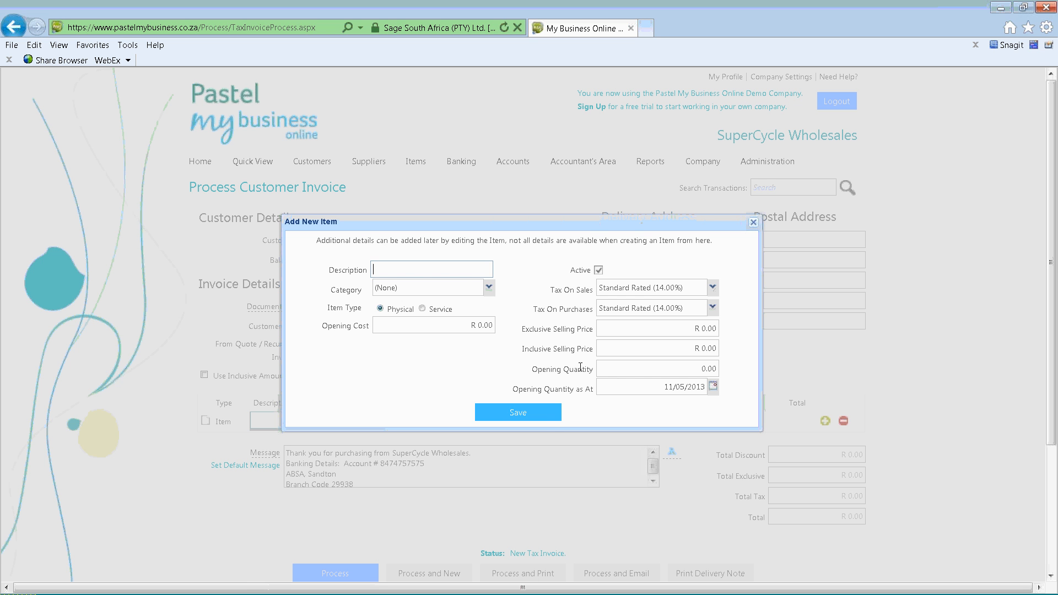
left_click(753, 223)
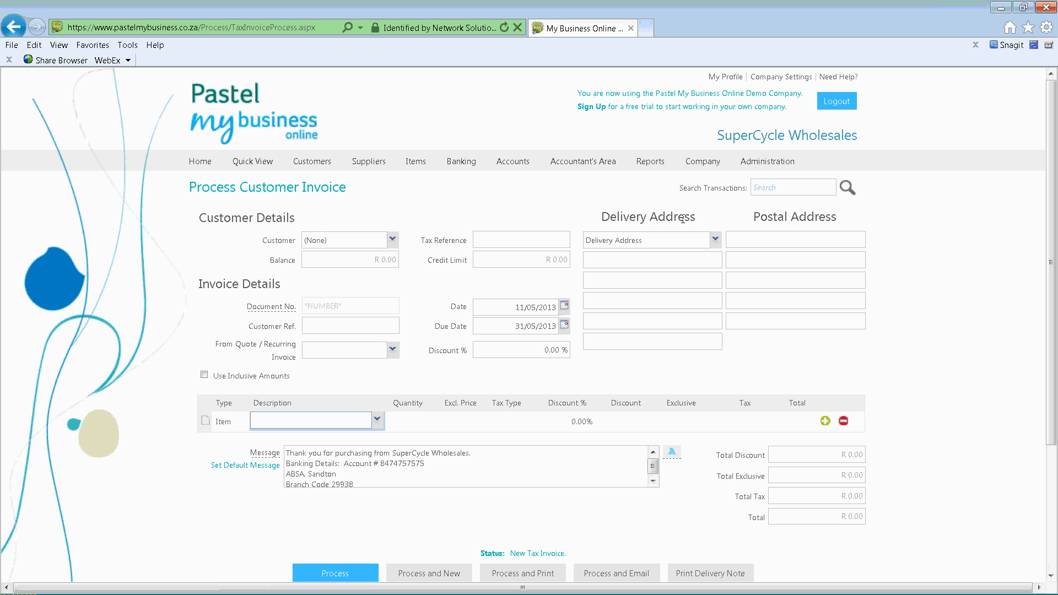
mouse_move(417, 161)
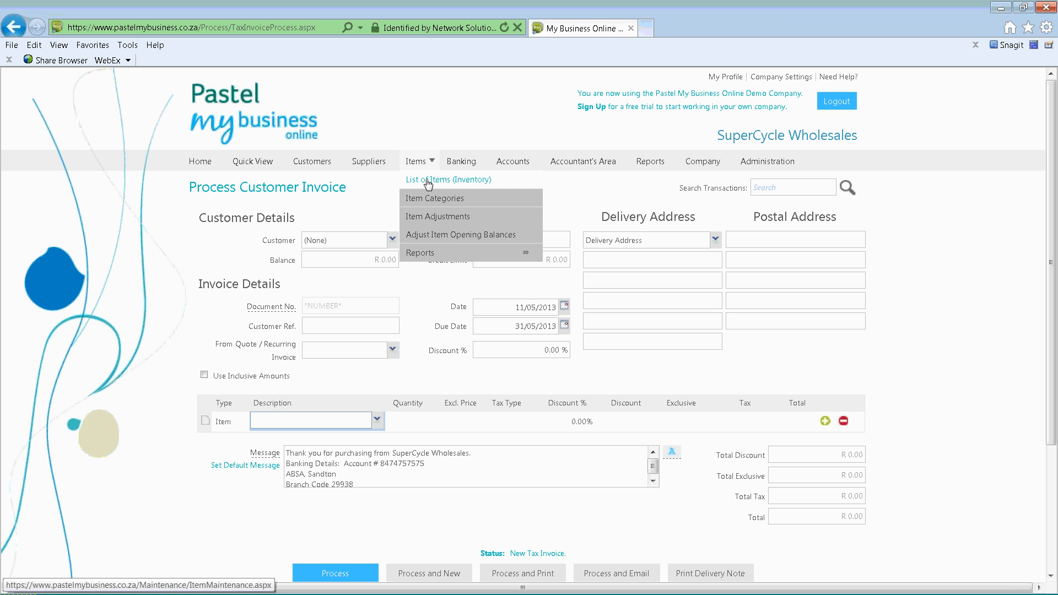
mouse_move(366, 162)
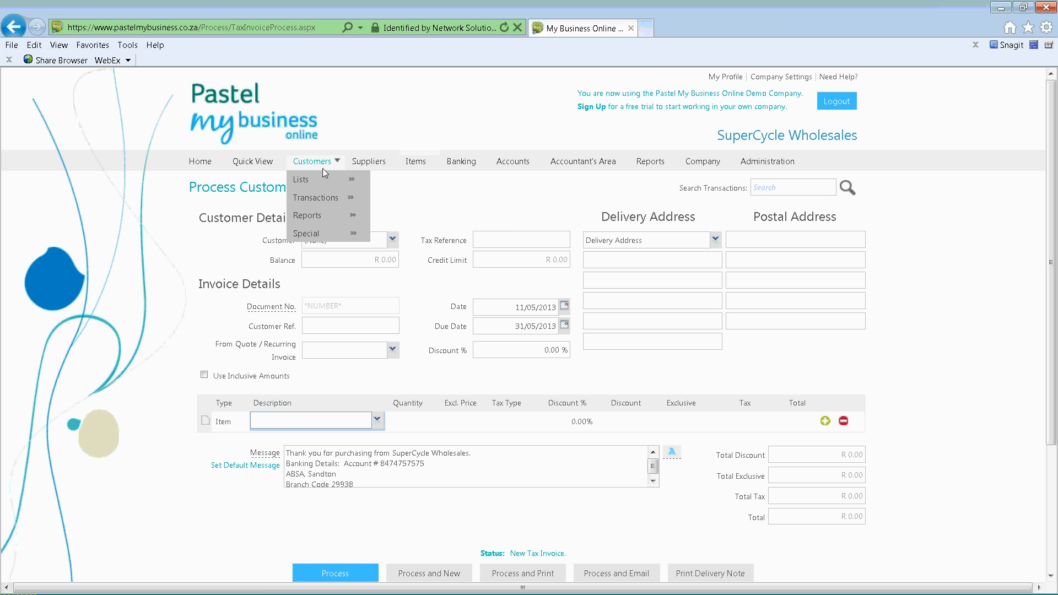
mouse_move(419, 200)
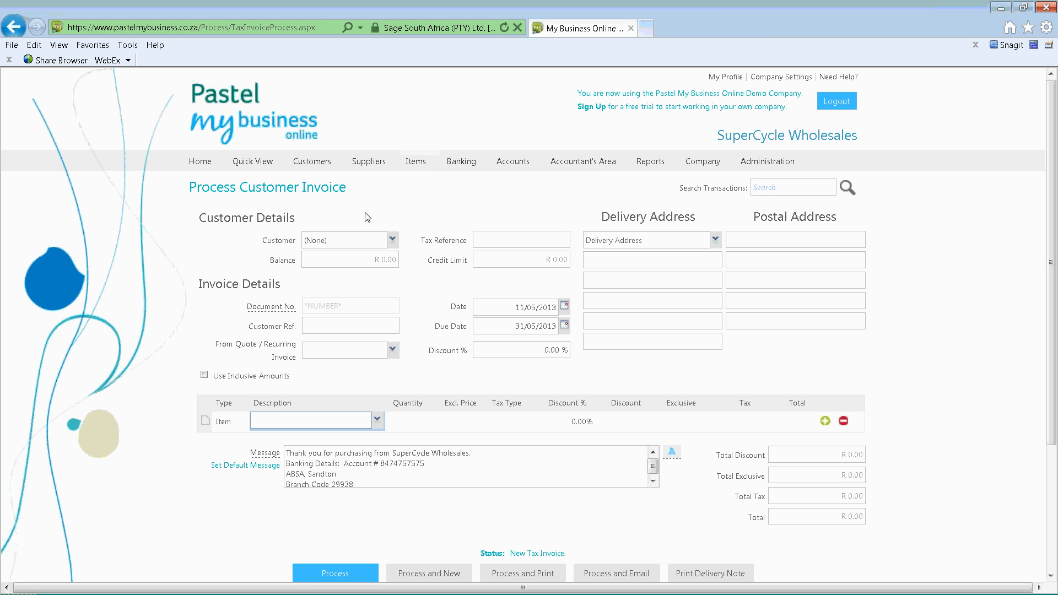